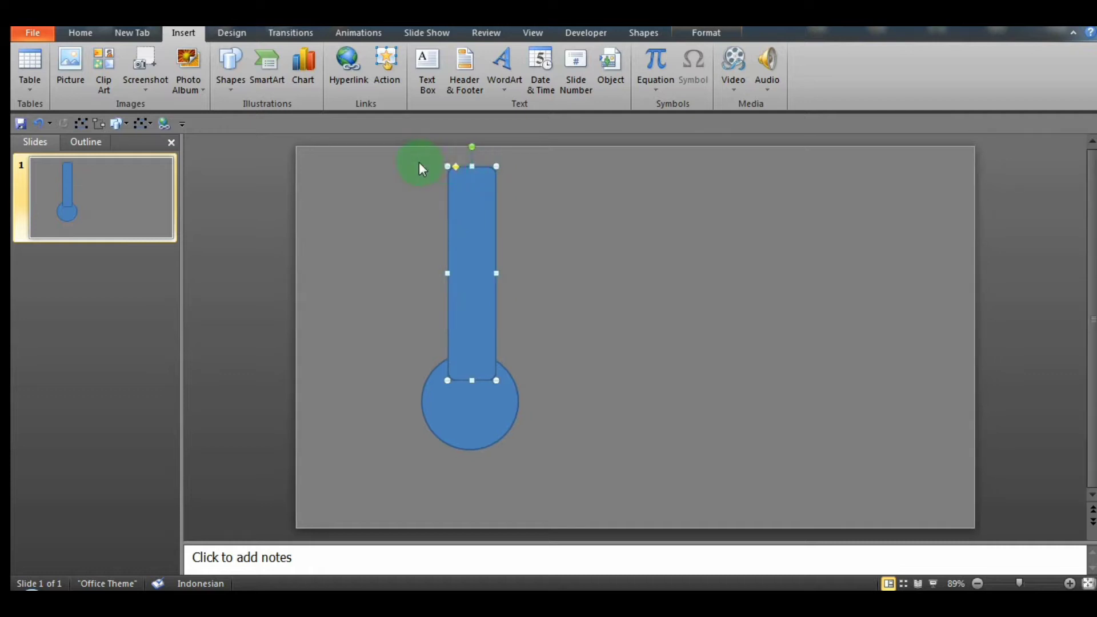
# Step: Move the circle and rounded rectangle lower, extend the rectangle's upper edge into a longer tube, and fully round its ends
pyautogui.click(430, 372)
pyautogui.moveTo(458, 402); pyautogui.dragTo(436, 460)
pyautogui.moveTo(478, 321); pyautogui.dragTo(452, 383)
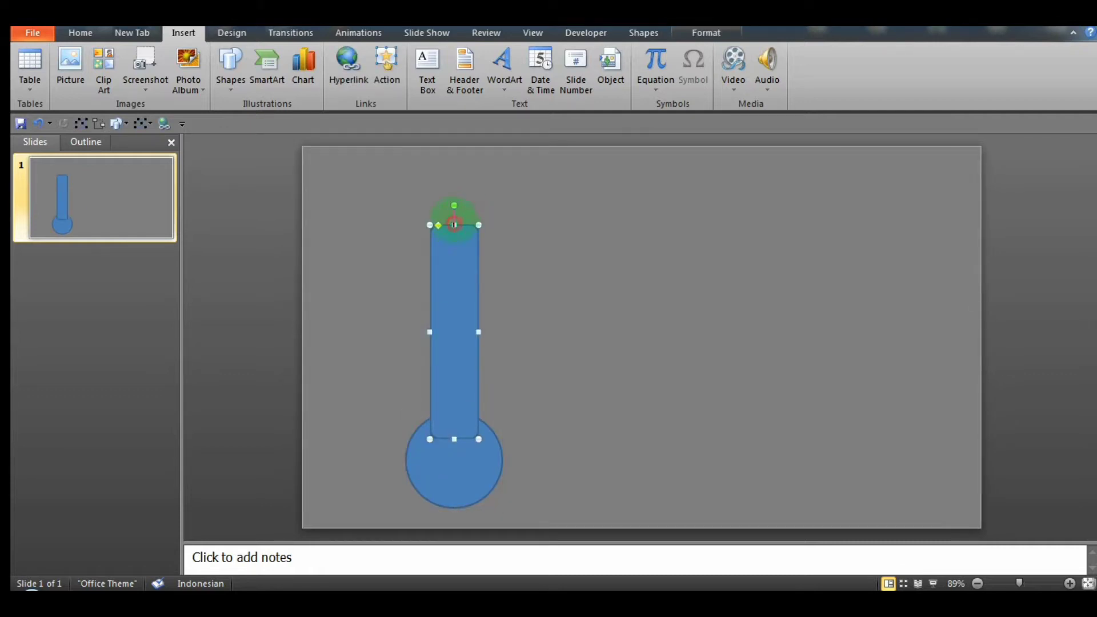
pyautogui.moveTo(455, 196); pyautogui.dragTo(455, 194)
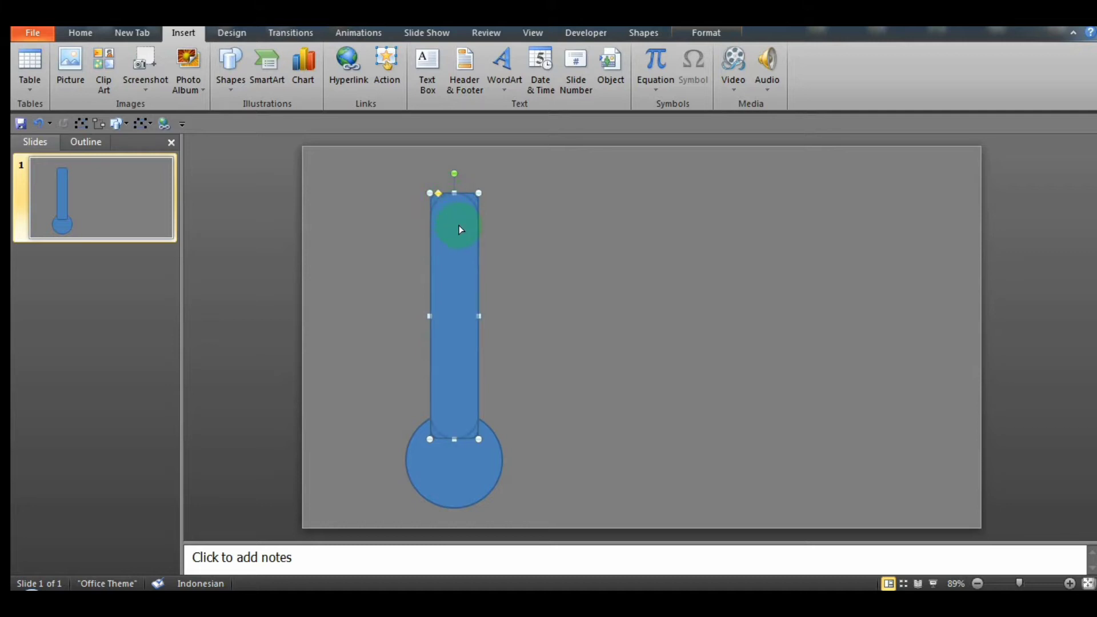
pyautogui.click(514, 213)
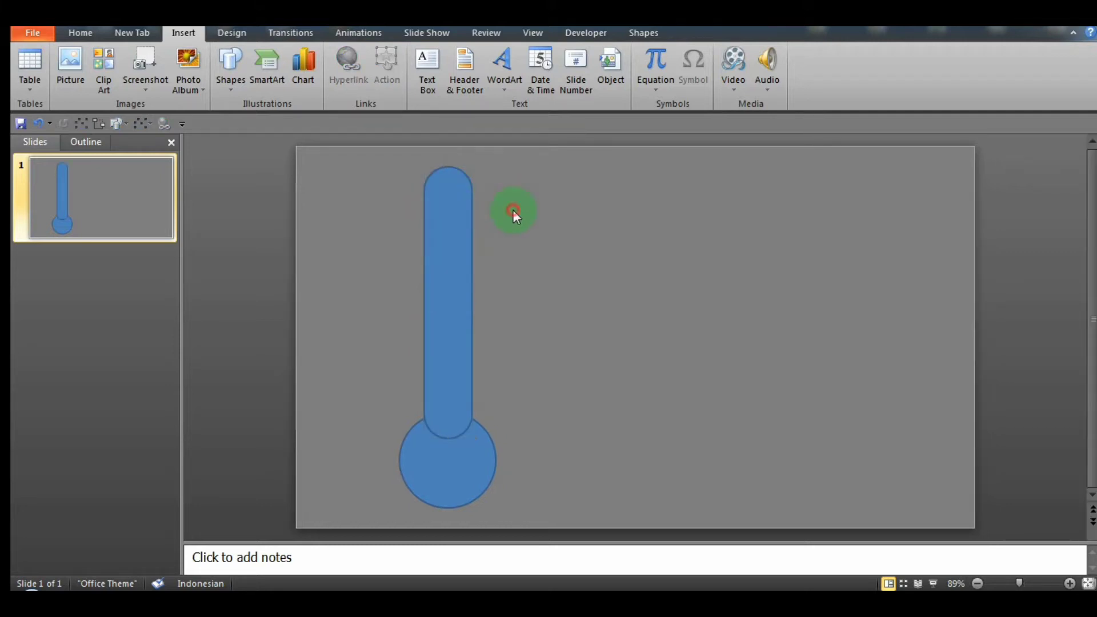
# Step: Merge the tube and the circle into a single thermometer shape with Shape Union
pyautogui.hotkey('ctrl', 'a')
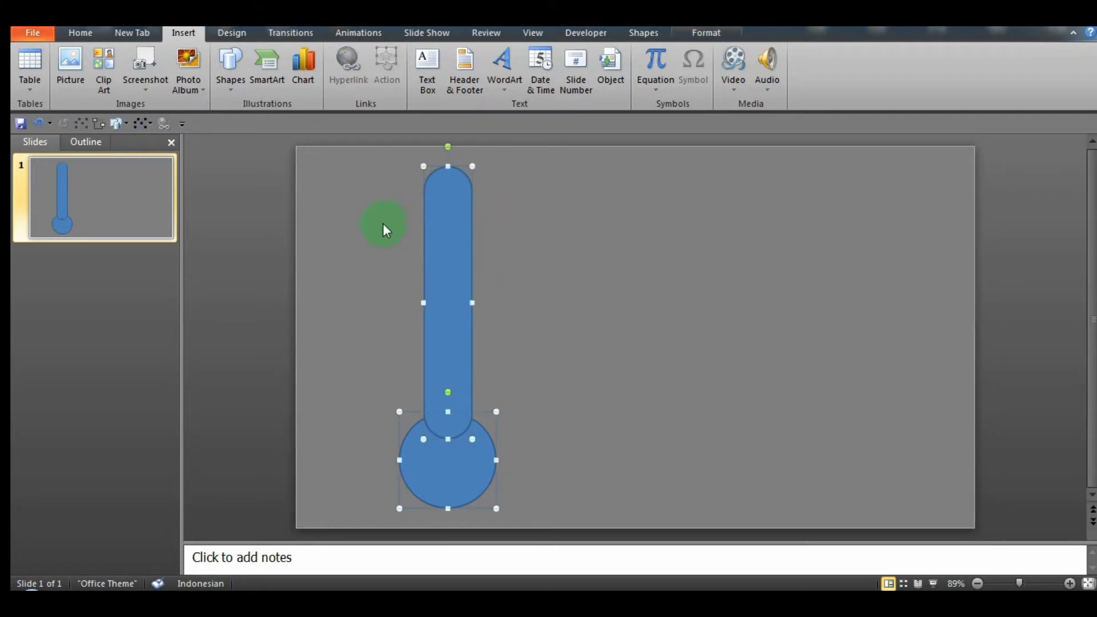
pyautogui.click(651, 32)
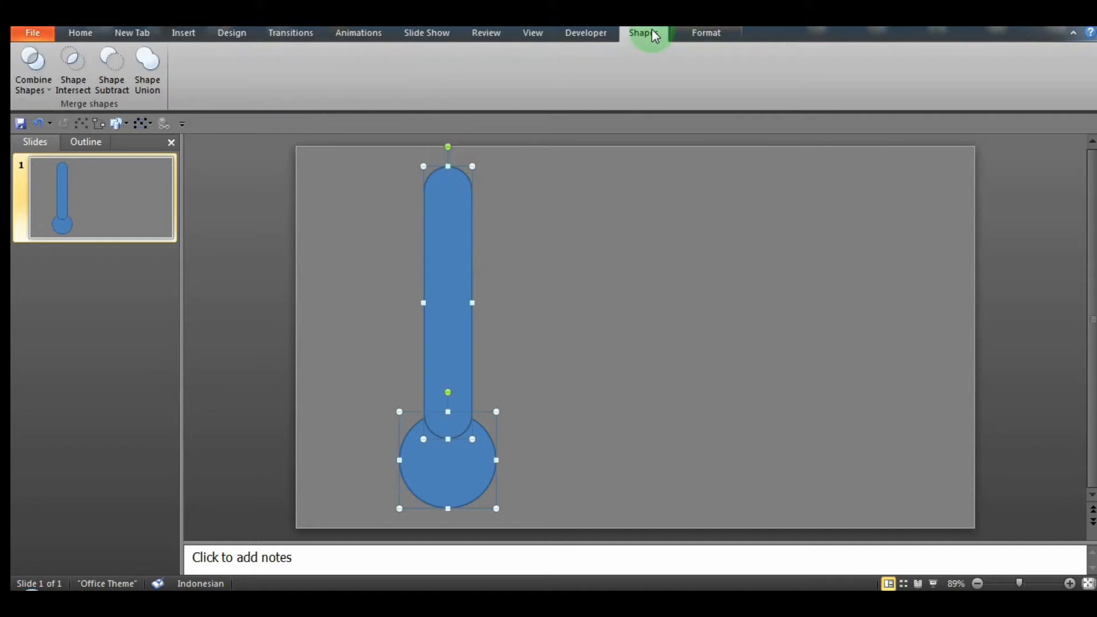
pyautogui.click(148, 67)
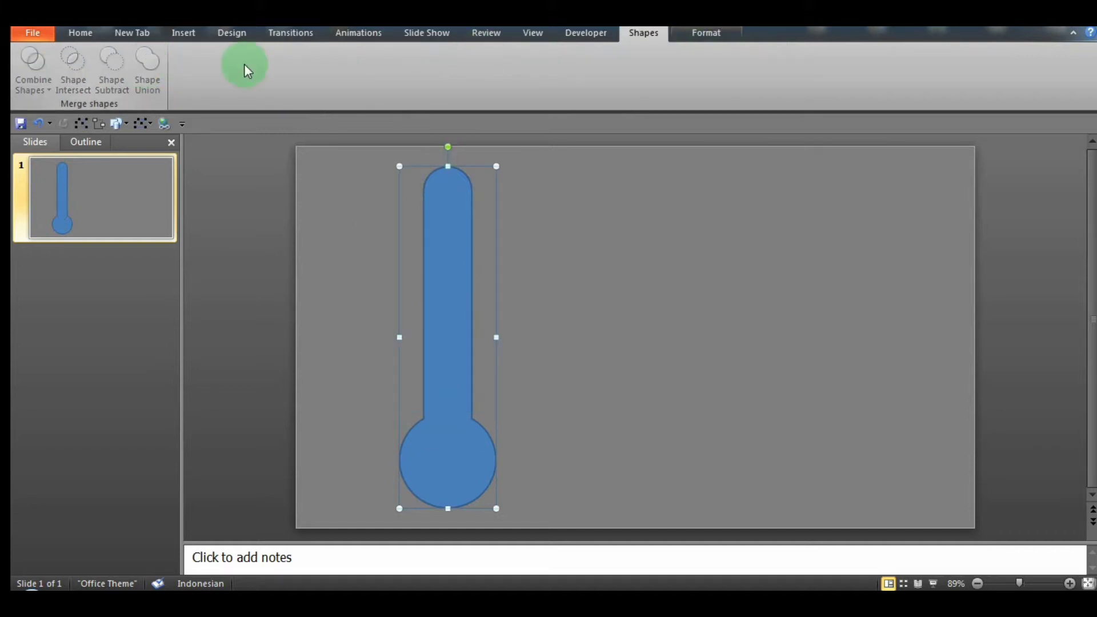
# Step: Give the merged thermometer shape a thick white outline and no fill
pyautogui.click(701, 32)
pyautogui.click(616, 70)
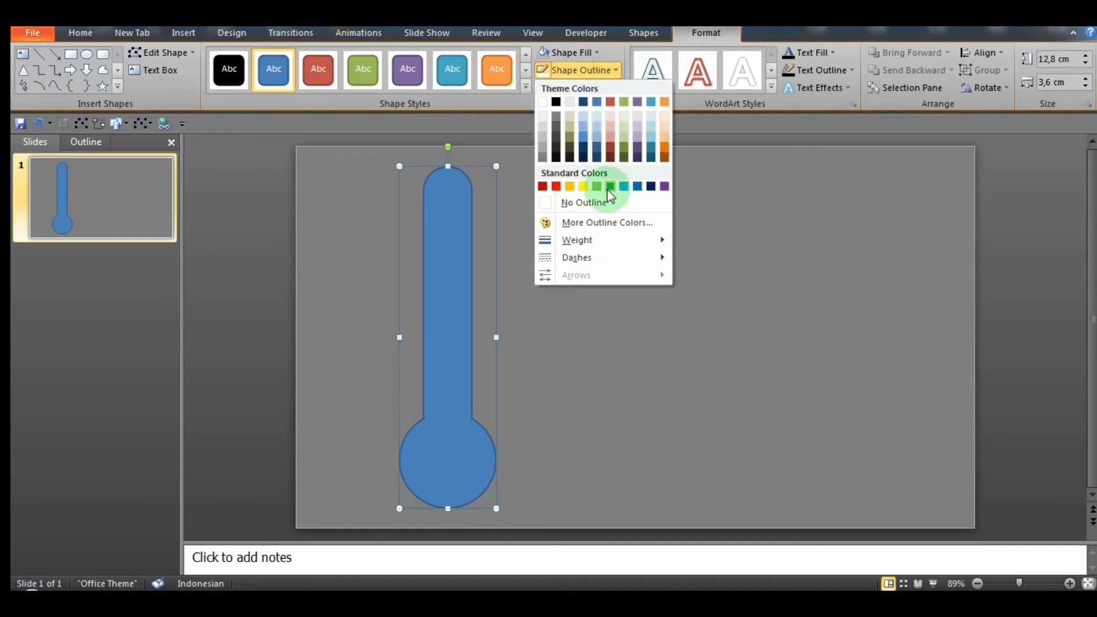
pyautogui.moveTo(605, 243)
pyautogui.click(733, 381)
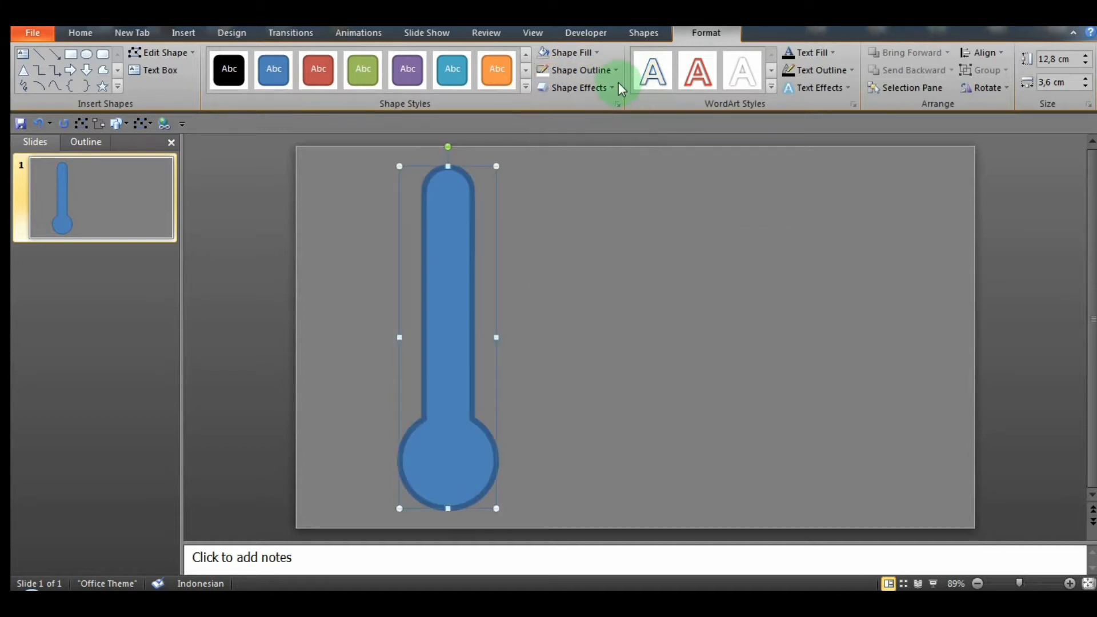
pyautogui.click(620, 70)
pyautogui.click(542, 104)
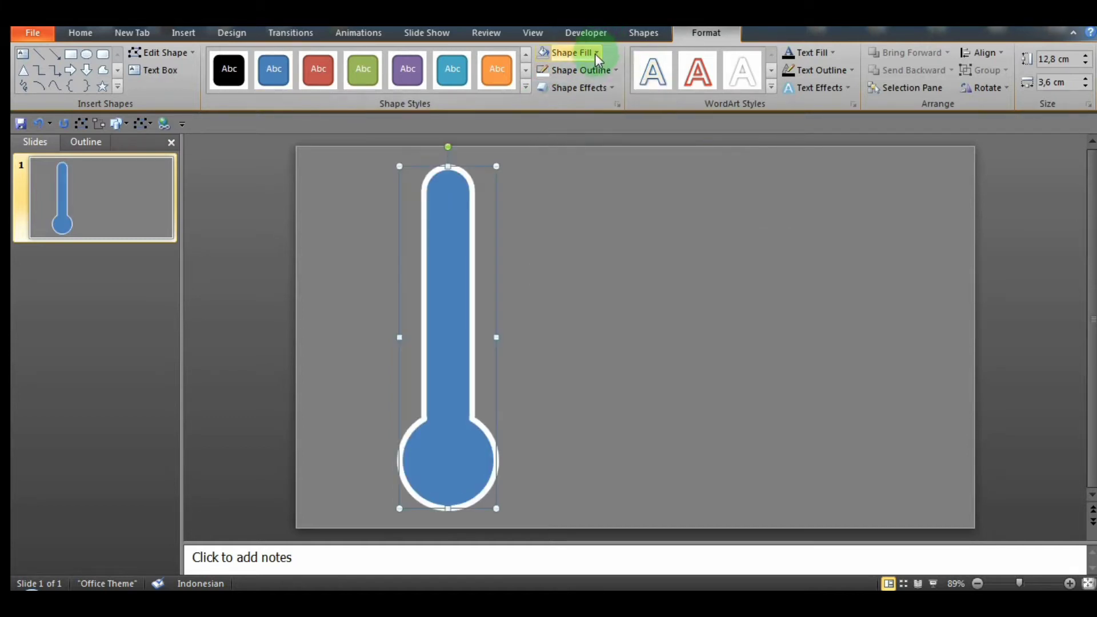
pyautogui.click(595, 52)
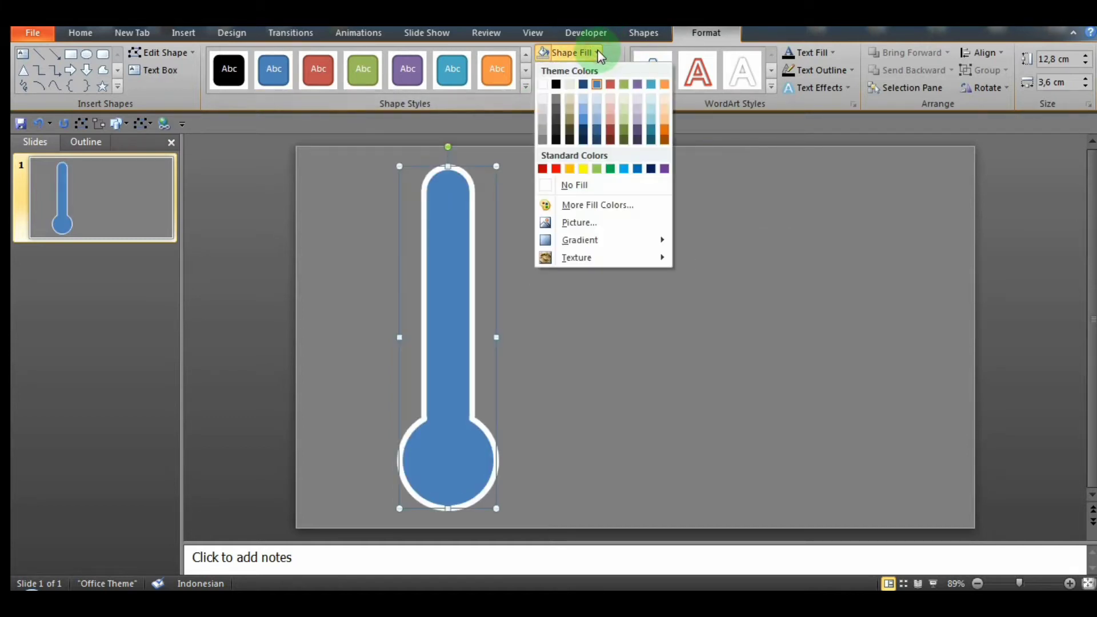
pyautogui.click(546, 186)
# Step: Apply the outer shadow preset that casts to the left to the thermometer outline
pyautogui.click(618, 104)
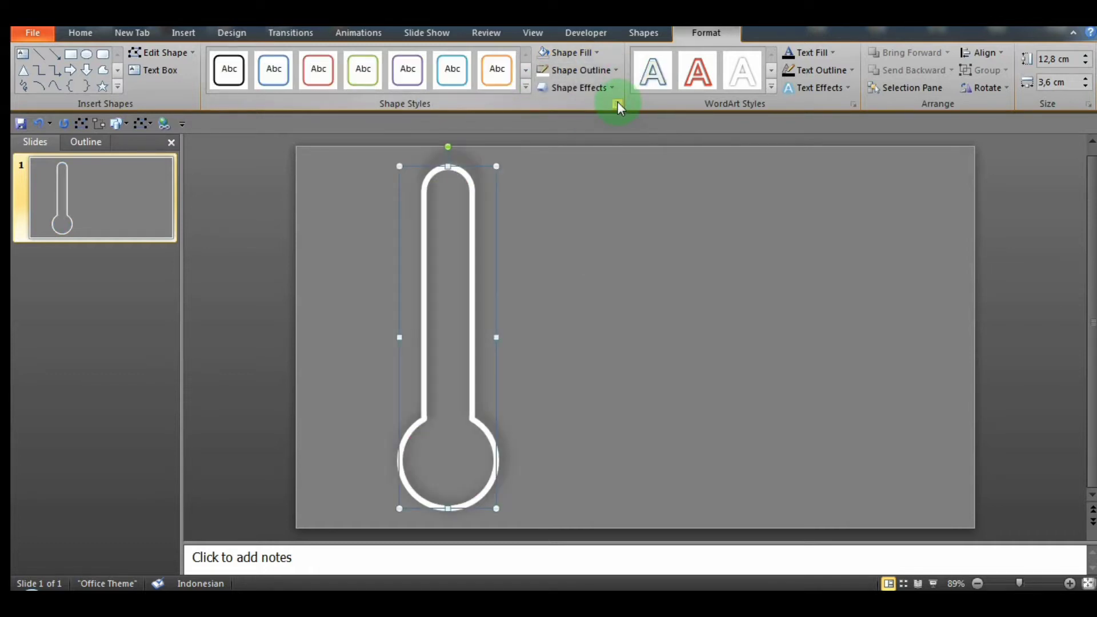
pyautogui.click(588, 224)
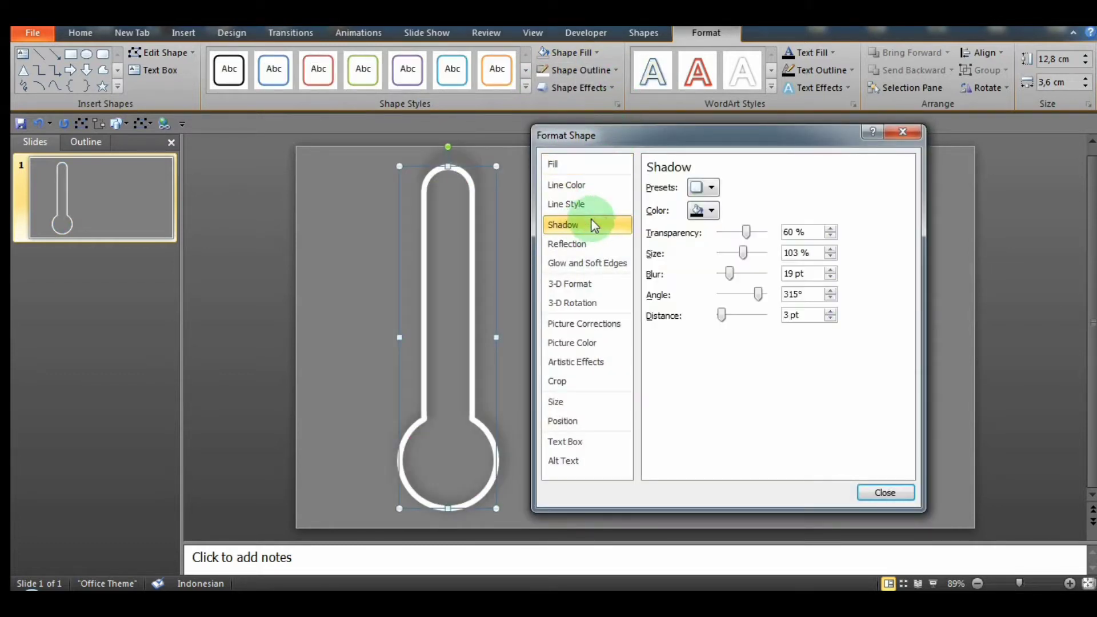
pyautogui.click(704, 187)
pyautogui.click(795, 339)
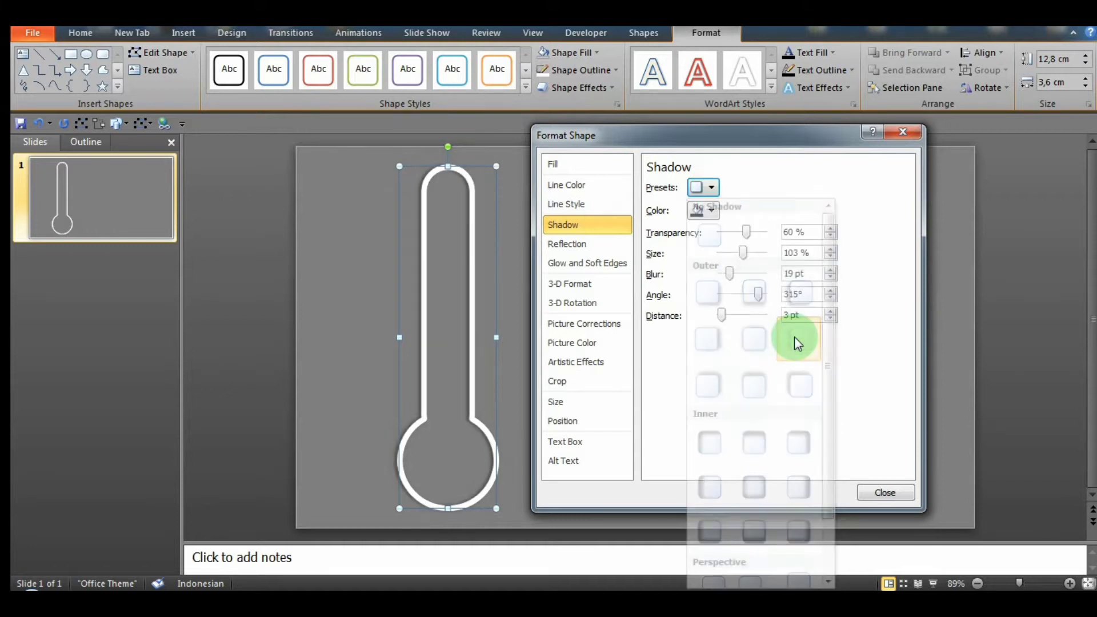
# Step: Set the thermometer outline's shadow size to 103% and its blur to 7 pt
pyautogui.click(831, 250)
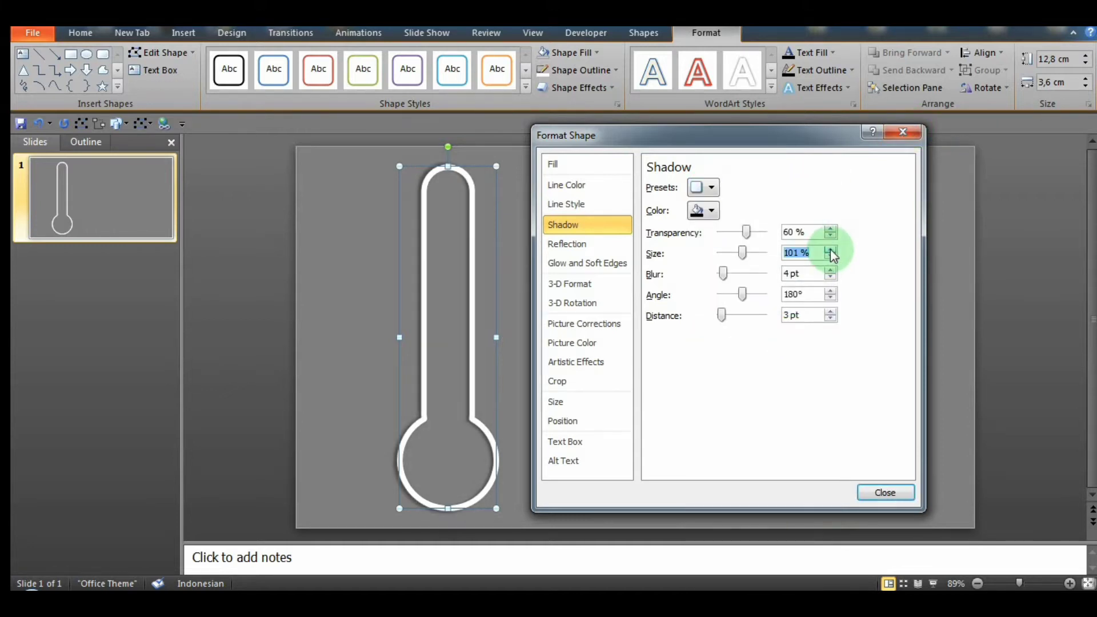
pyautogui.click(830, 250)
pyautogui.click(831, 250)
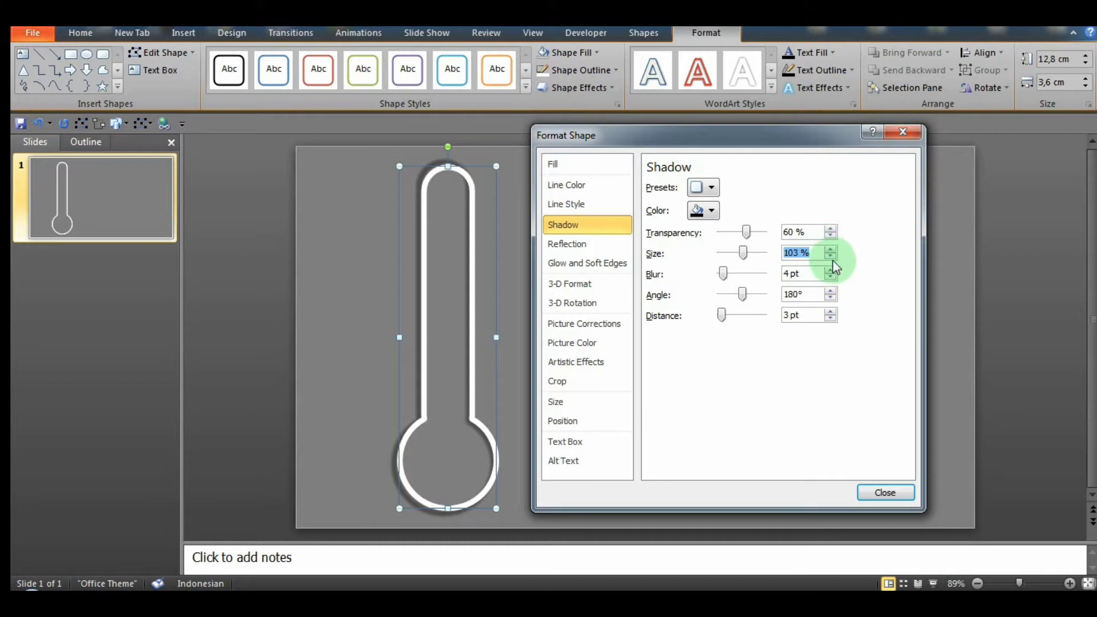
pyautogui.click(831, 270)
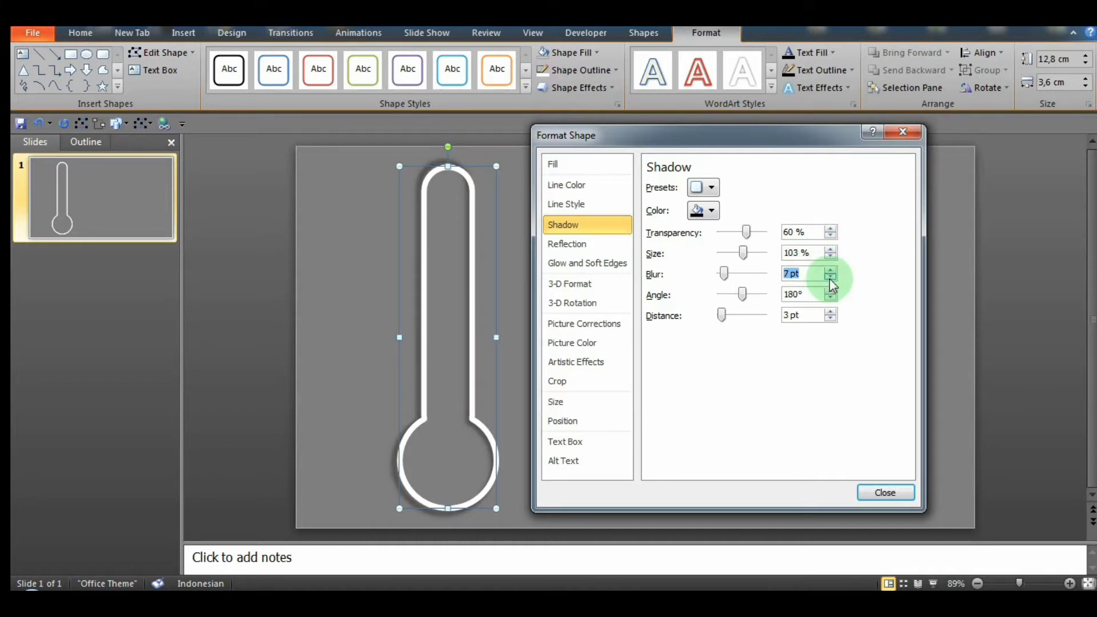
pyautogui.click(903, 133)
pyautogui.click(760, 341)
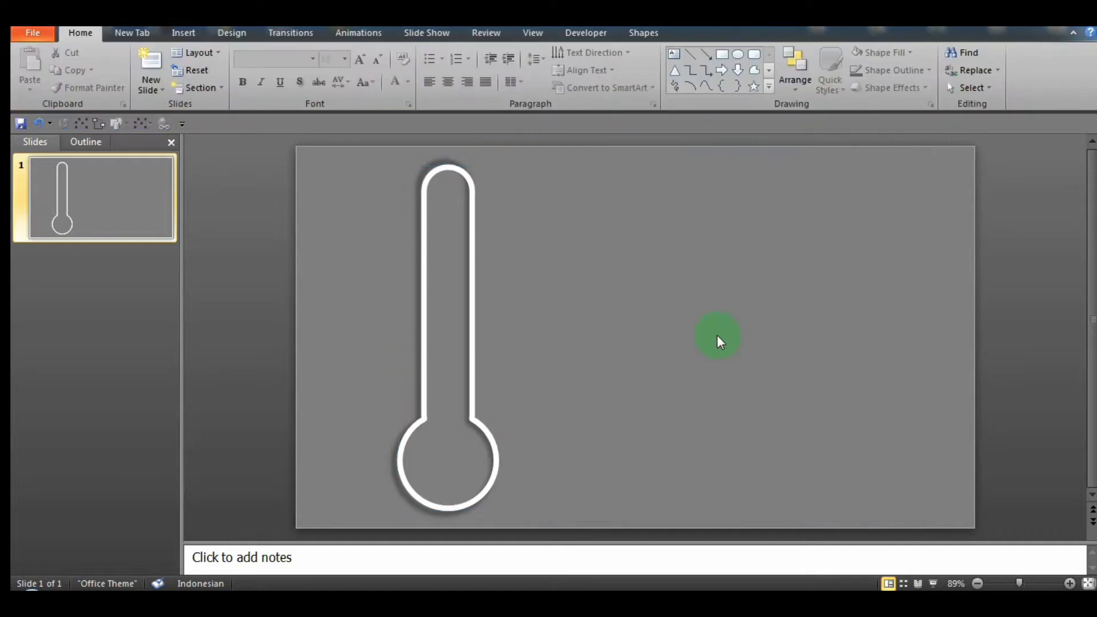
# Step: Draw a circle beside the thermometer and move it over the bulb
pyautogui.click(183, 33)
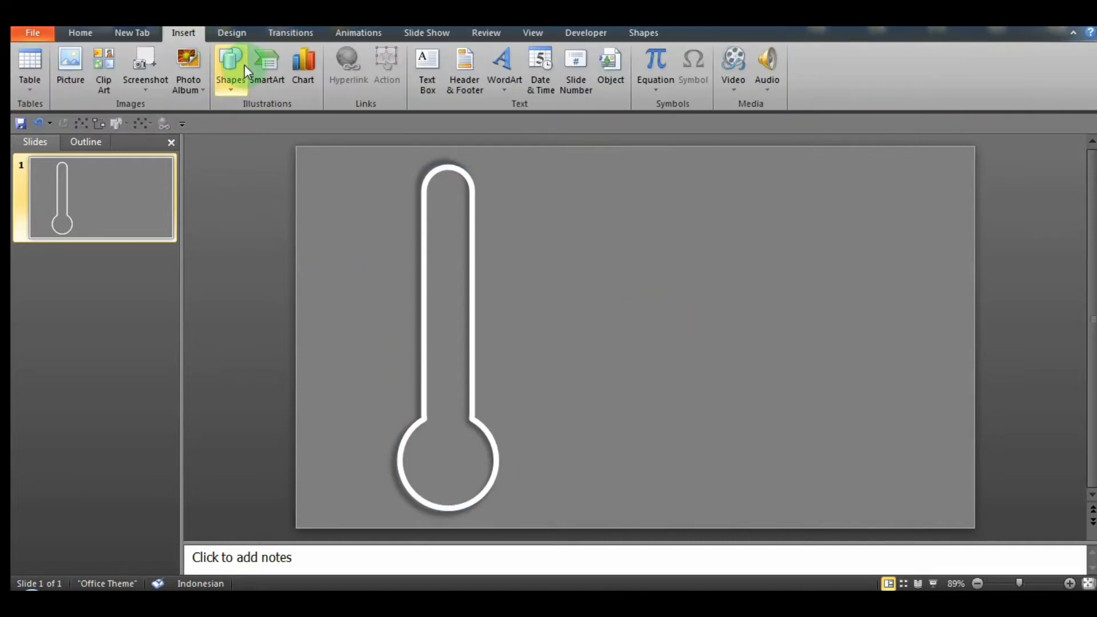
pyautogui.click(230, 86)
pyautogui.click(288, 121)
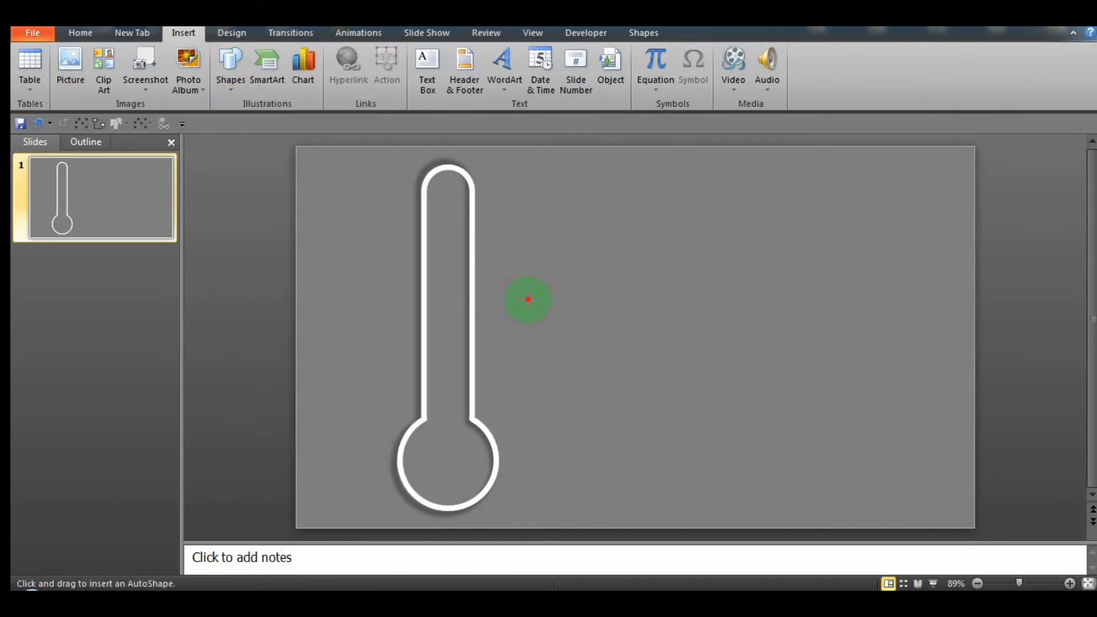
pyautogui.moveTo(543, 327); pyautogui.dragTo(581, 353)
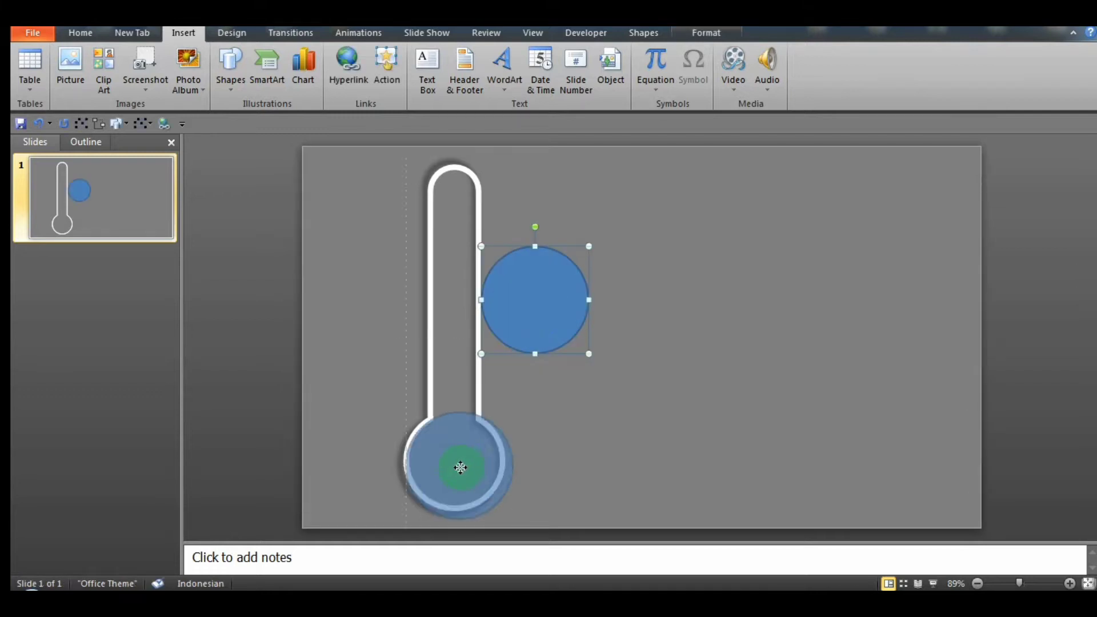
pyautogui.moveTo(459, 465); pyautogui.dragTo(455, 463)
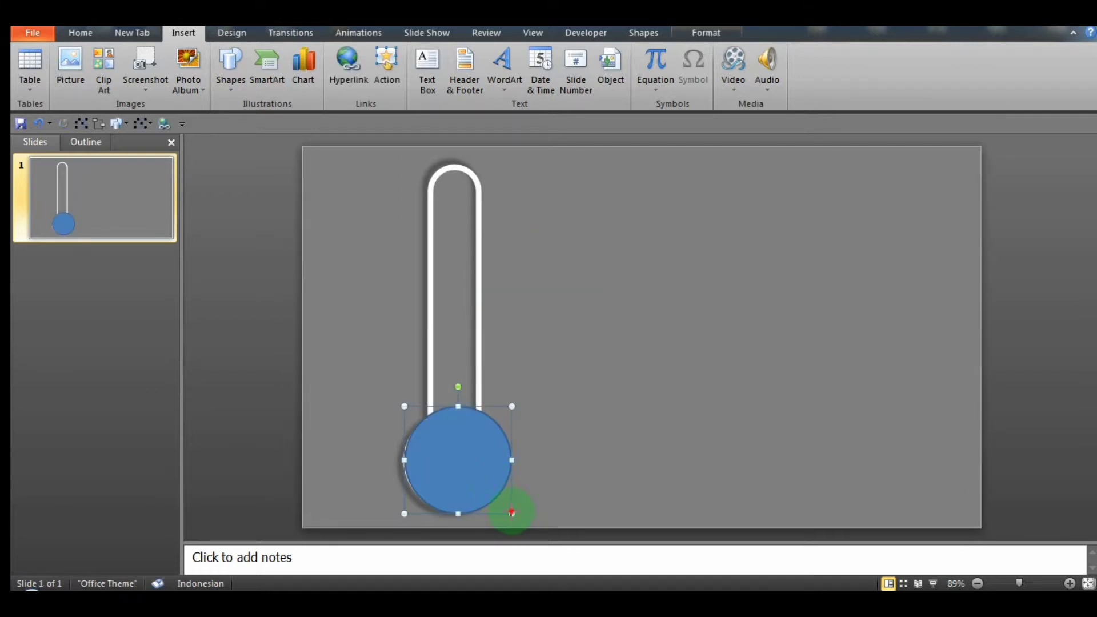
# Step: Shrink the new circle to match the bulb's diameter and centre it on the bulb
pyautogui.moveTo(512, 514); pyautogui.dragTo(503, 508)
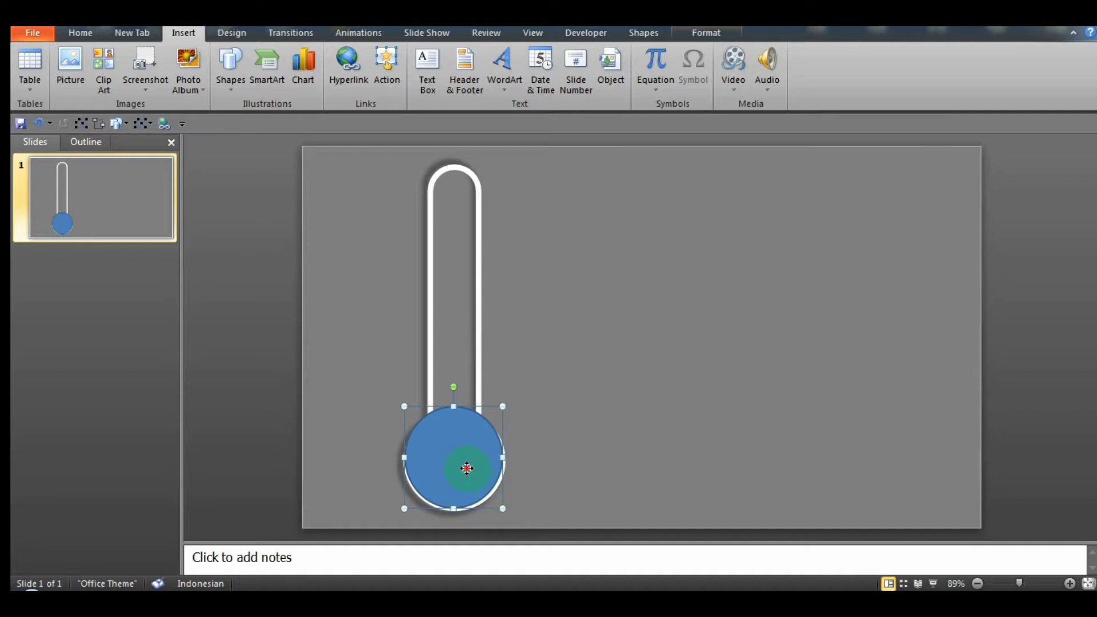
pyautogui.moveTo(468, 471); pyautogui.dragTo(461, 472)
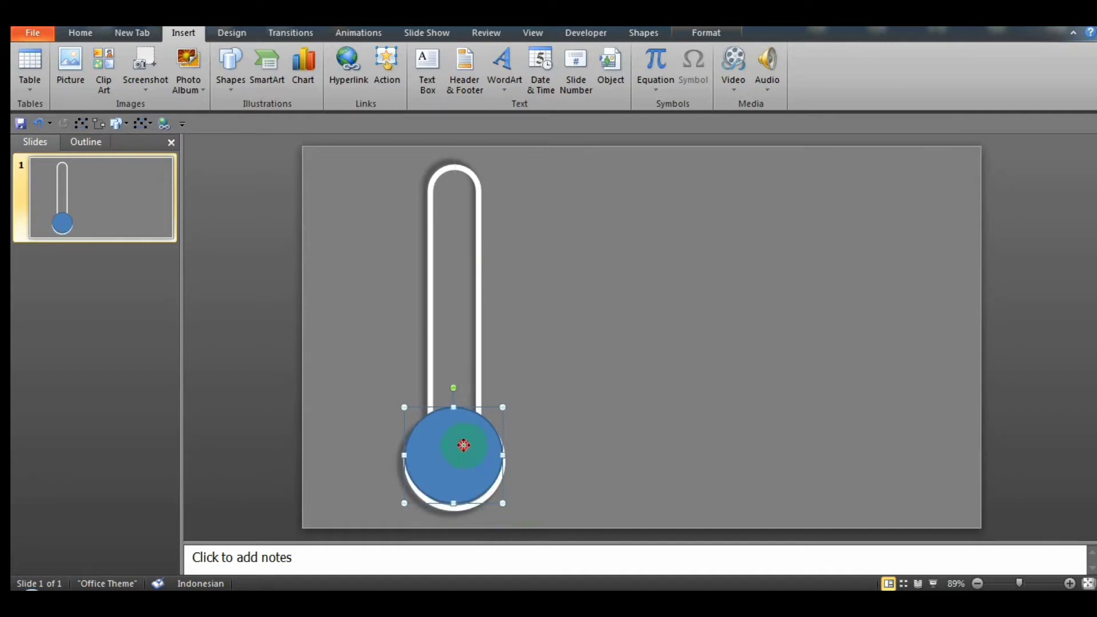
pyautogui.moveTo(463, 448); pyautogui.dragTo(463, 451)
pyautogui.click(587, 467)
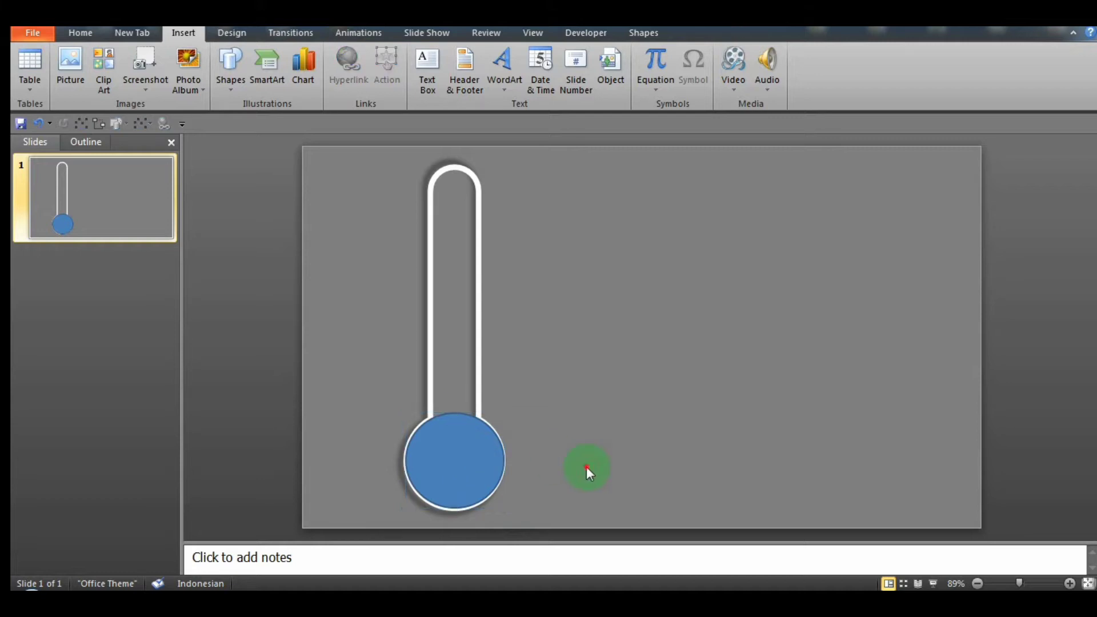
# Step: Fine-tune the circle to about 3.8 cm high and 3.6 cm wide so it covers the bulb outline
pyautogui.click(454, 445)
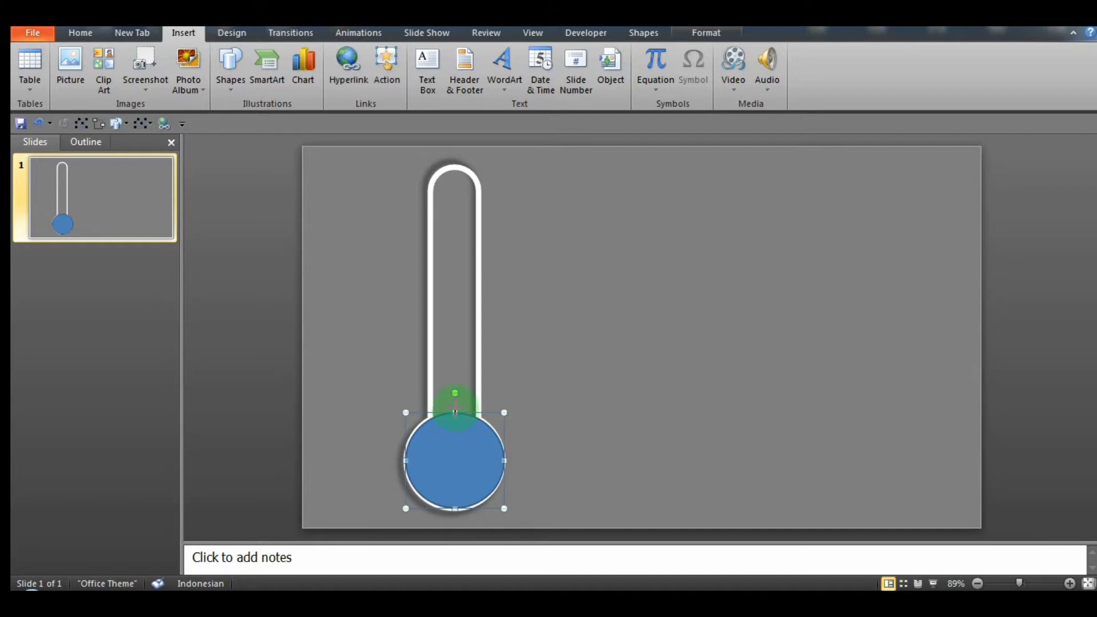
pyautogui.moveTo(455, 412); pyautogui.dragTo(455, 406)
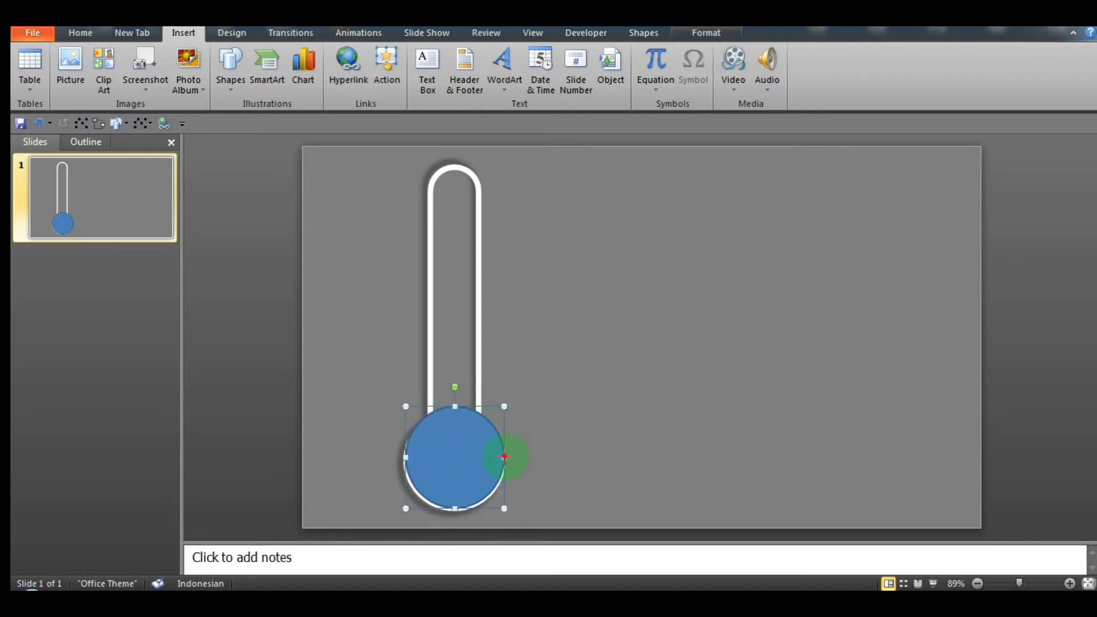
pyautogui.moveTo(505, 457); pyautogui.dragTo(501, 457)
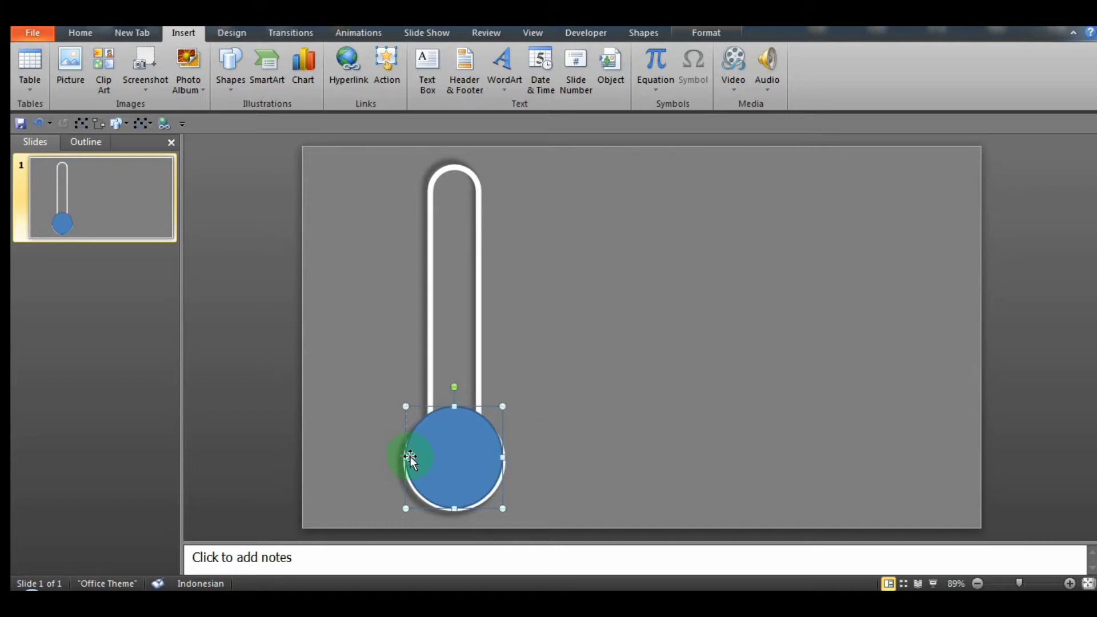
pyautogui.moveTo(407, 456); pyautogui.dragTo(412, 458)
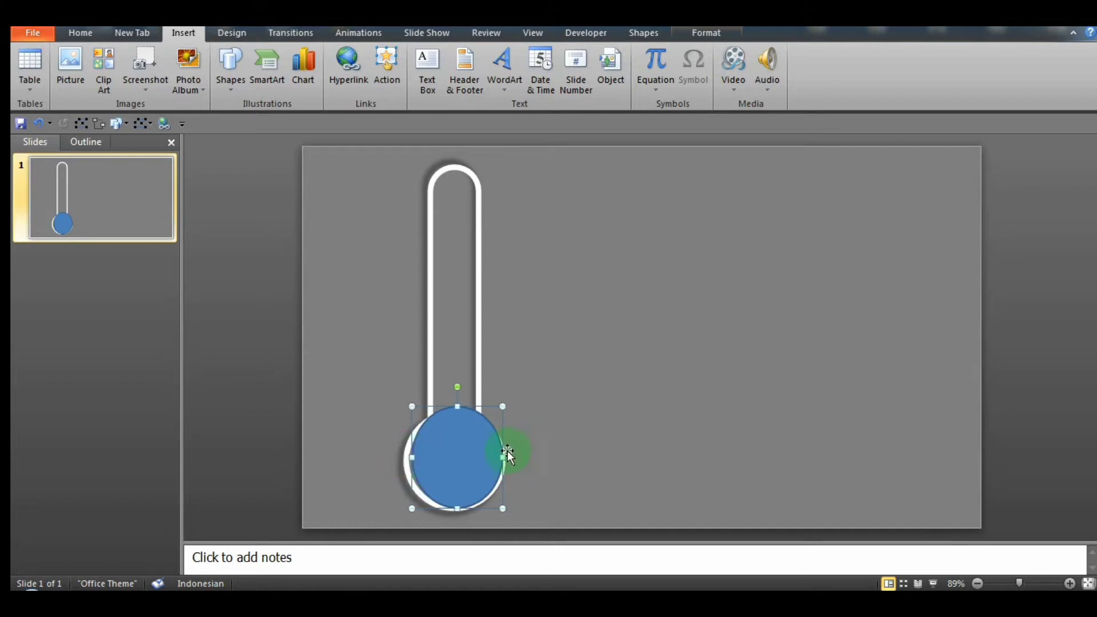
pyautogui.moveTo(496, 457)
pyautogui.mouseDown()
pyautogui.moveTo(465, 453)
pyautogui.moveTo(504, 458)
pyautogui.mouseUp()
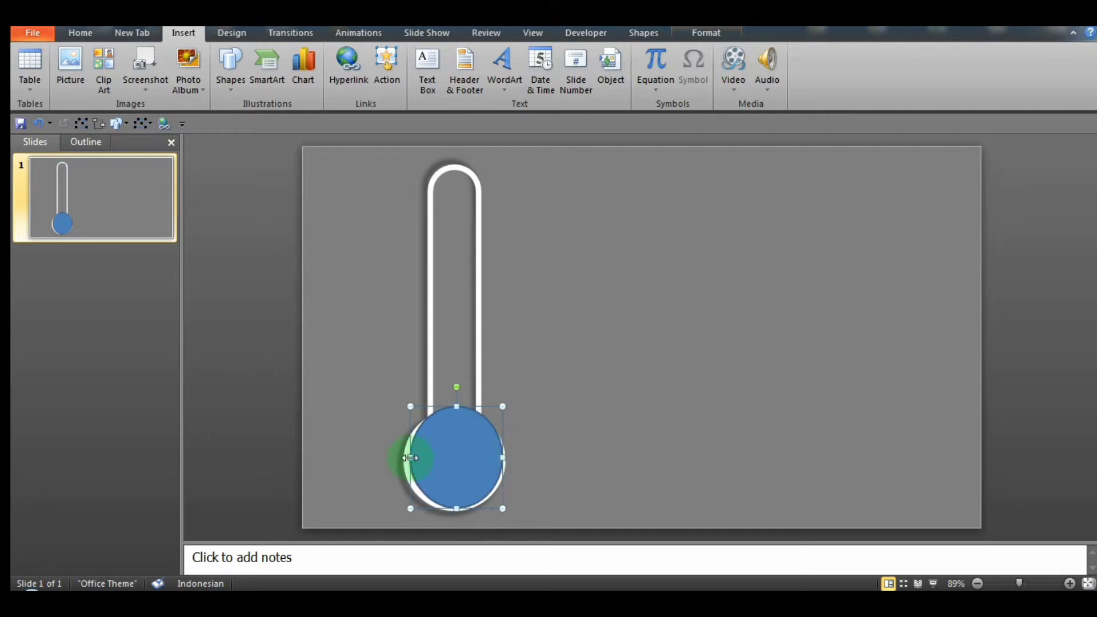
pyautogui.moveTo(411, 458); pyautogui.dragTo(406, 459)
pyautogui.click(656, 475)
pyautogui.click(467, 446)
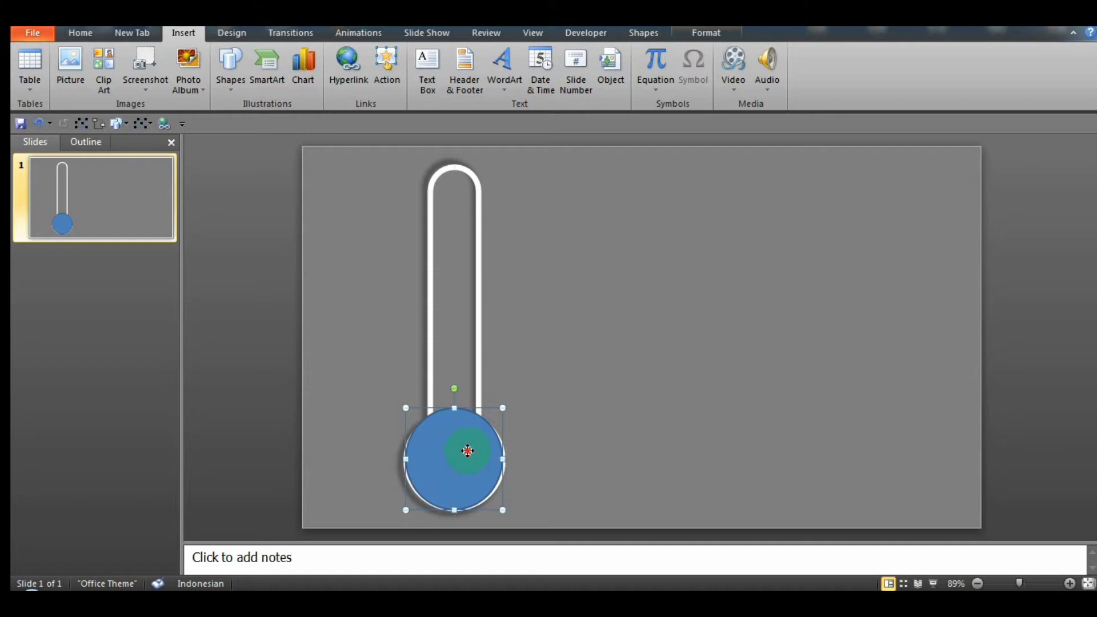
# Step: Send the circle to the back, behind the white thermometer outline
pyautogui.click(714, 35)
pyautogui.click(951, 69)
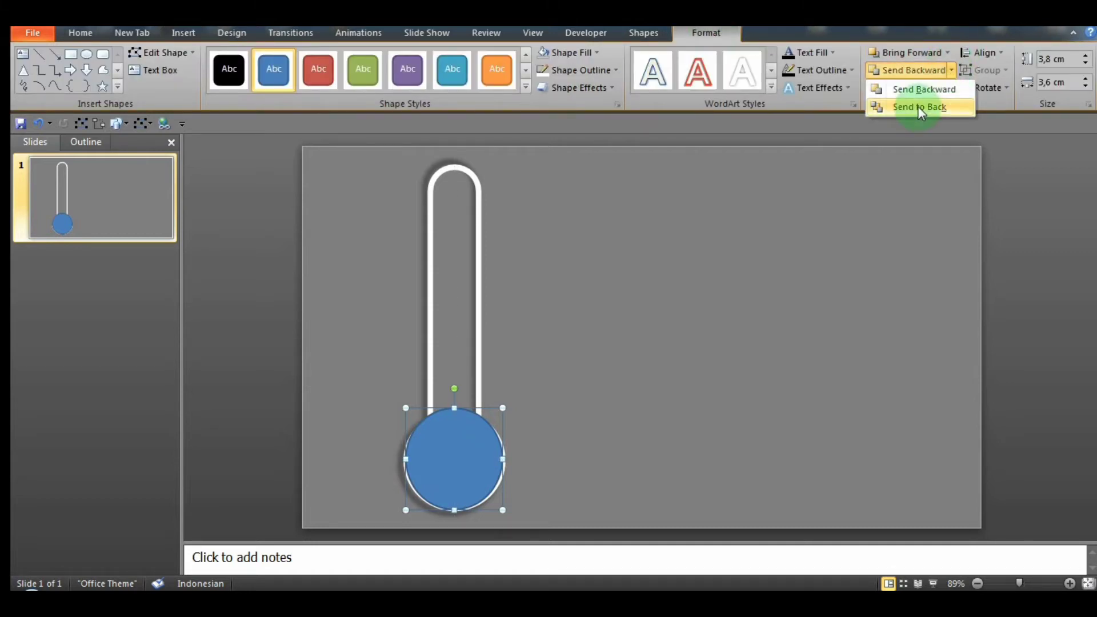
pyautogui.click(919, 106)
pyautogui.click(823, 276)
# Step: Remove the bulb circle's outline and fill it with White, Background 1, Darker 50%
pyautogui.click(459, 447)
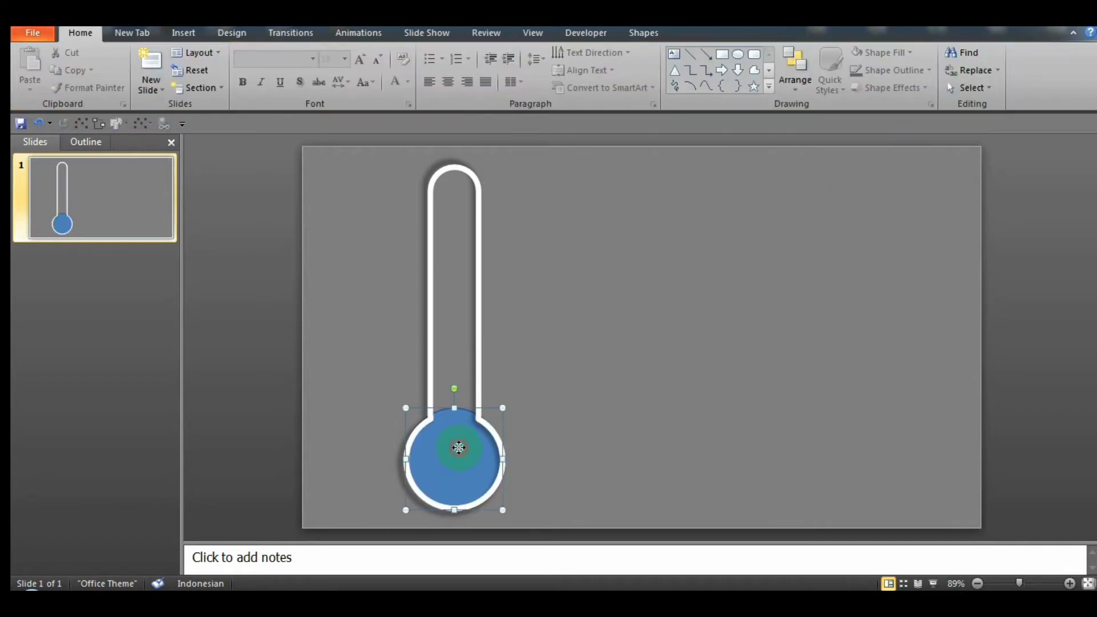
pyautogui.click(656, 448)
pyautogui.click(460, 464)
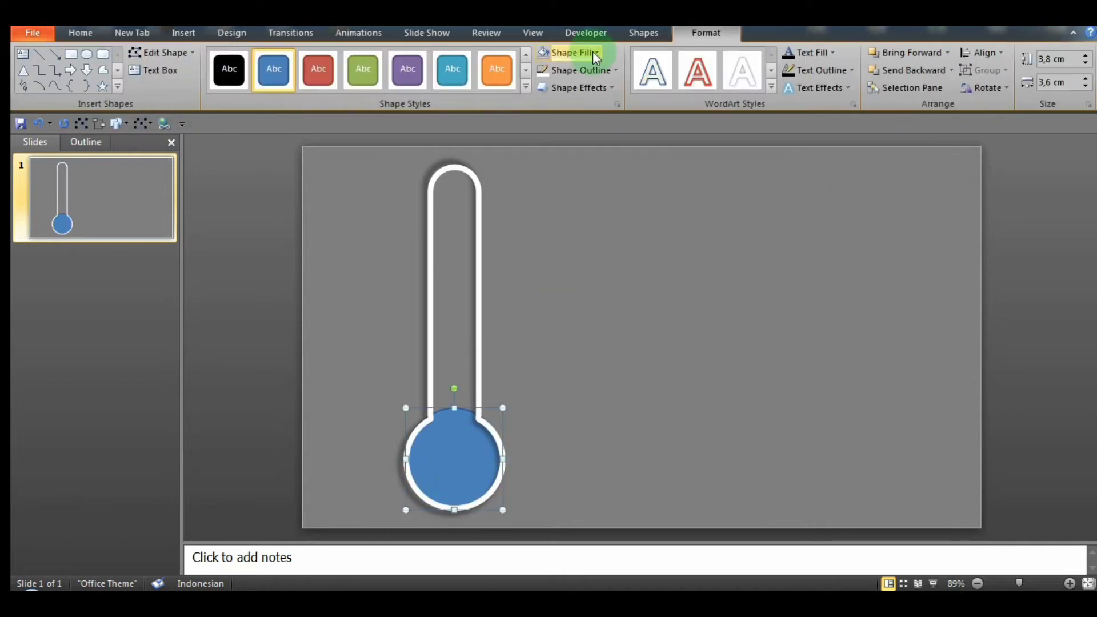
pyautogui.click(580, 69)
pyautogui.click(546, 202)
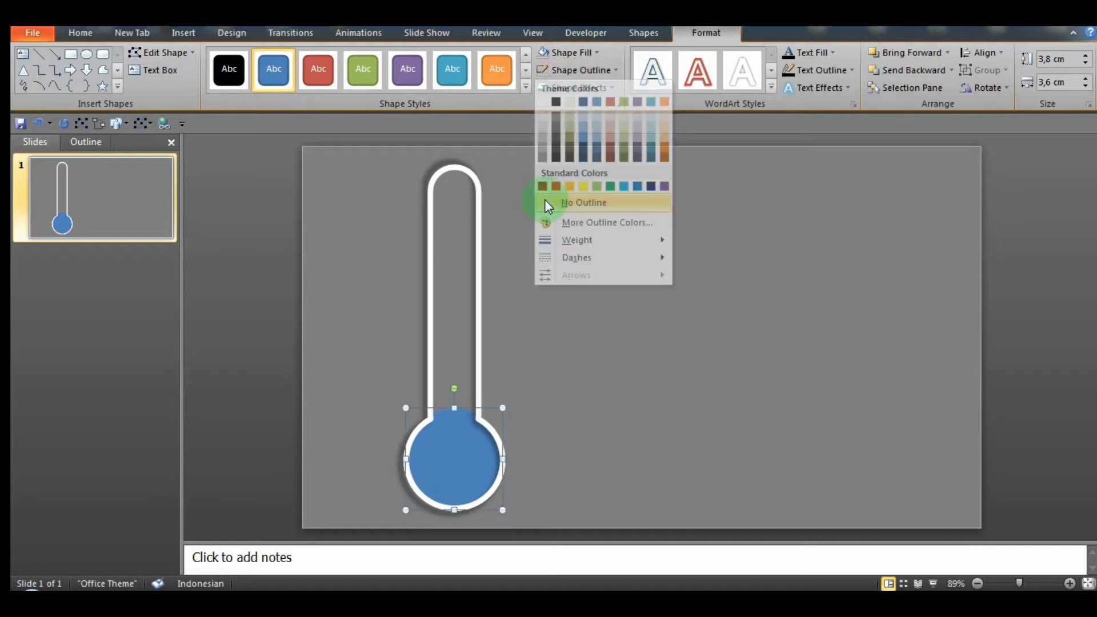
pyautogui.click(598, 52)
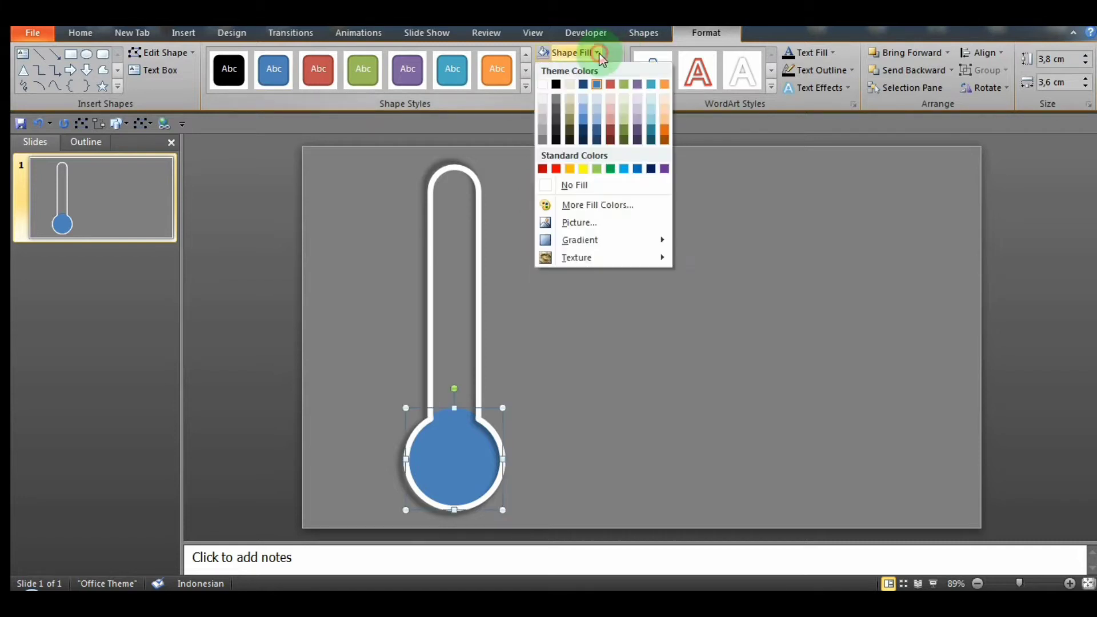
pyautogui.click(543, 139)
pyautogui.click(439, 162)
# Step: Draw a rounded rectangle about 8.2 cm high and 1.4 cm wide and move it over the thermometer tube
pyautogui.click(172, 33)
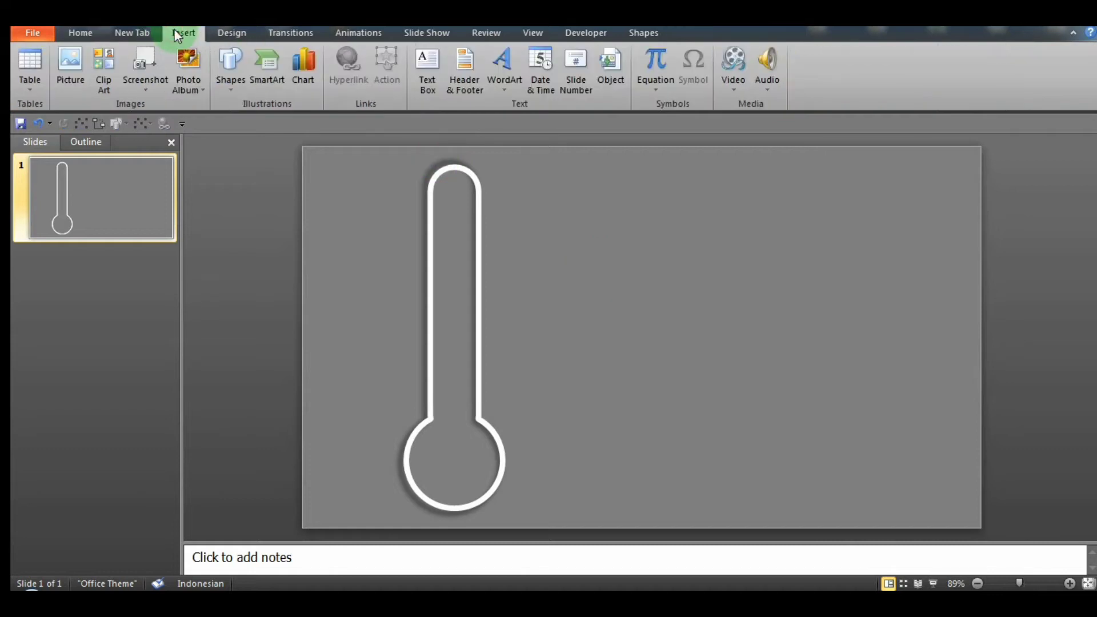
pyautogui.click(228, 80)
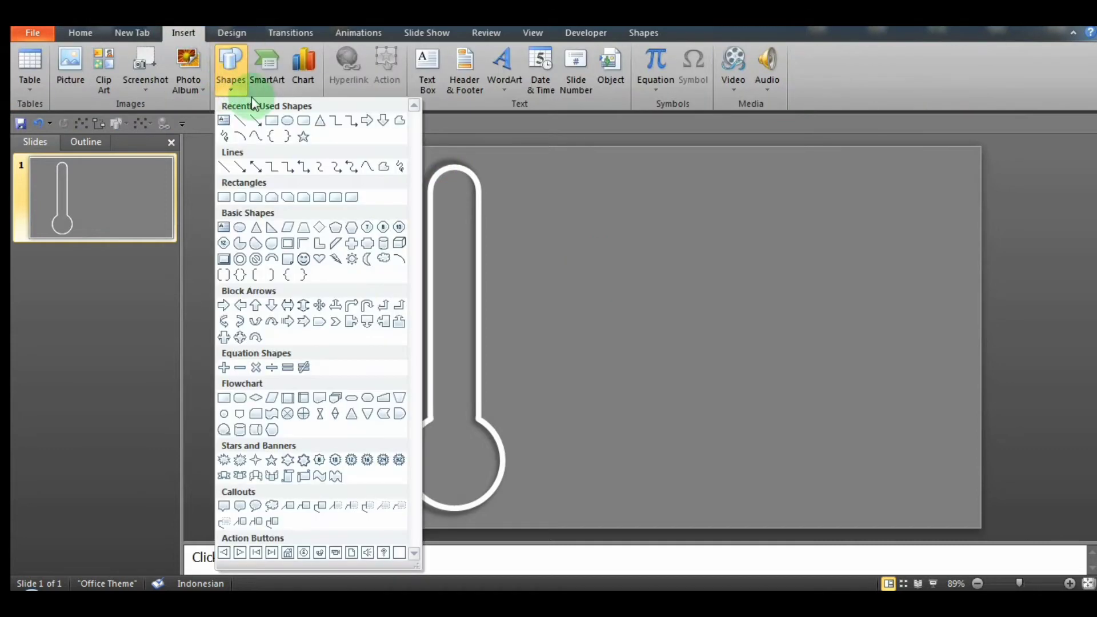
pyautogui.click(240, 196)
pyautogui.moveTo(509, 198); pyautogui.dragTo(547, 418)
pyautogui.moveTo(539, 323); pyautogui.dragTo(471, 292)
# Step: Set the rounded rectangle's width to 1.7 cm and centre it on the tube
pyautogui.click(708, 32)
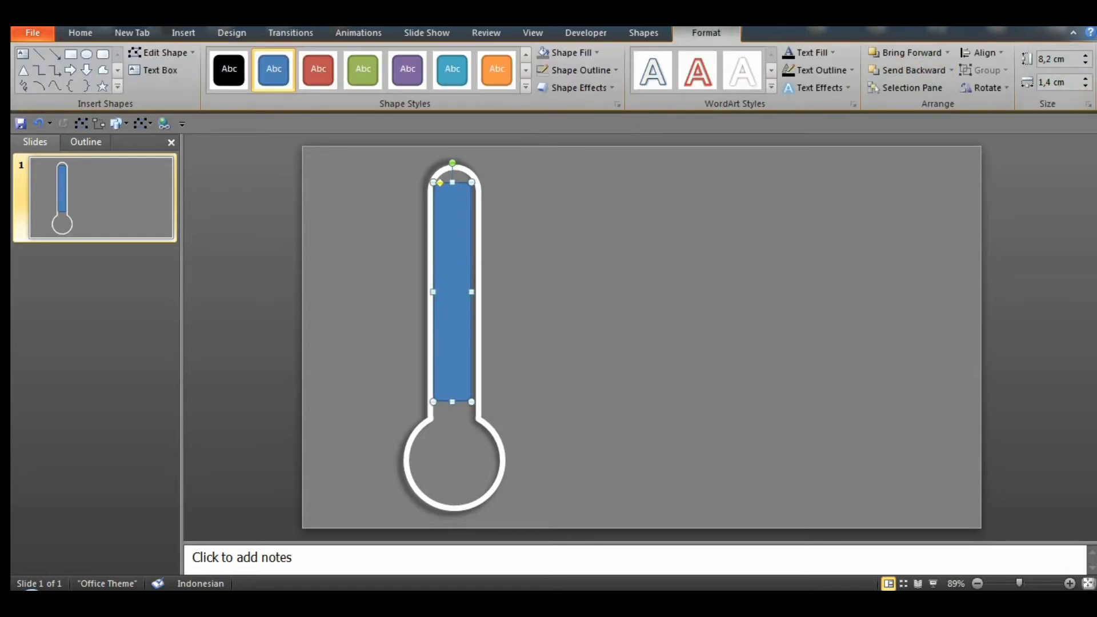
pyautogui.click(1085, 79)
pyautogui.click(1086, 79)
pyautogui.click(1085, 79)
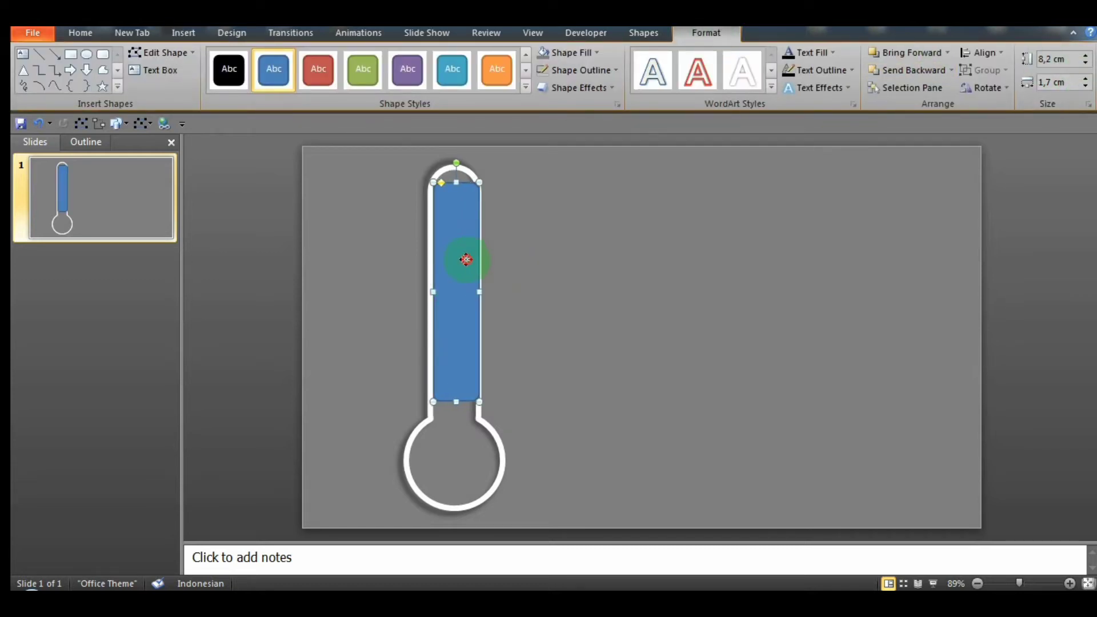
pyautogui.moveTo(466, 257); pyautogui.dragTo(463, 261)
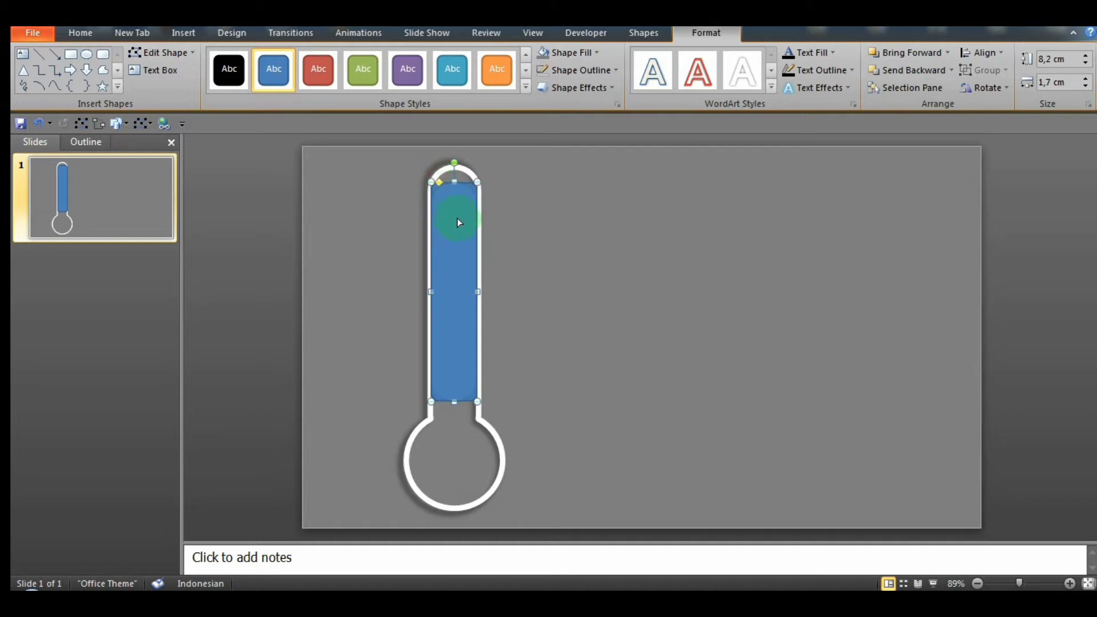
# Step: Fully round the bar's ends and extend it down into the bulb to a height of about 10 cm
pyautogui.moveTo(457, 218); pyautogui.dragTo(462, 222)
pyautogui.moveTo(455, 403); pyautogui.dragTo(461, 452)
pyautogui.click(549, 254)
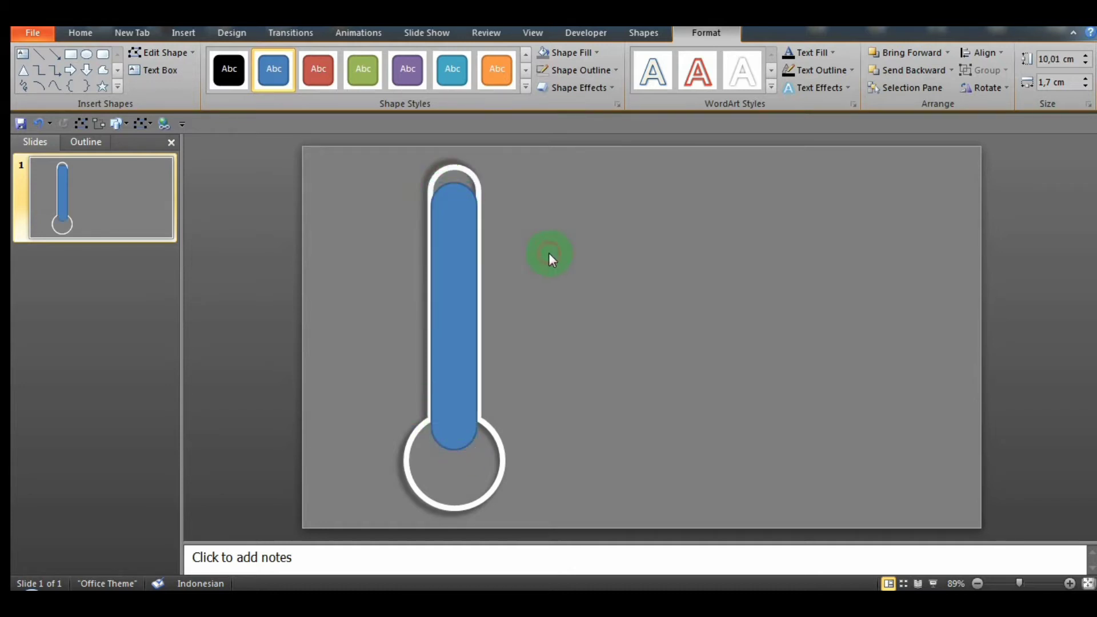
# Step: Stretch the bar upward to about 10.6 cm high so it reaches the inside top of the tube
pyautogui.click(451, 205)
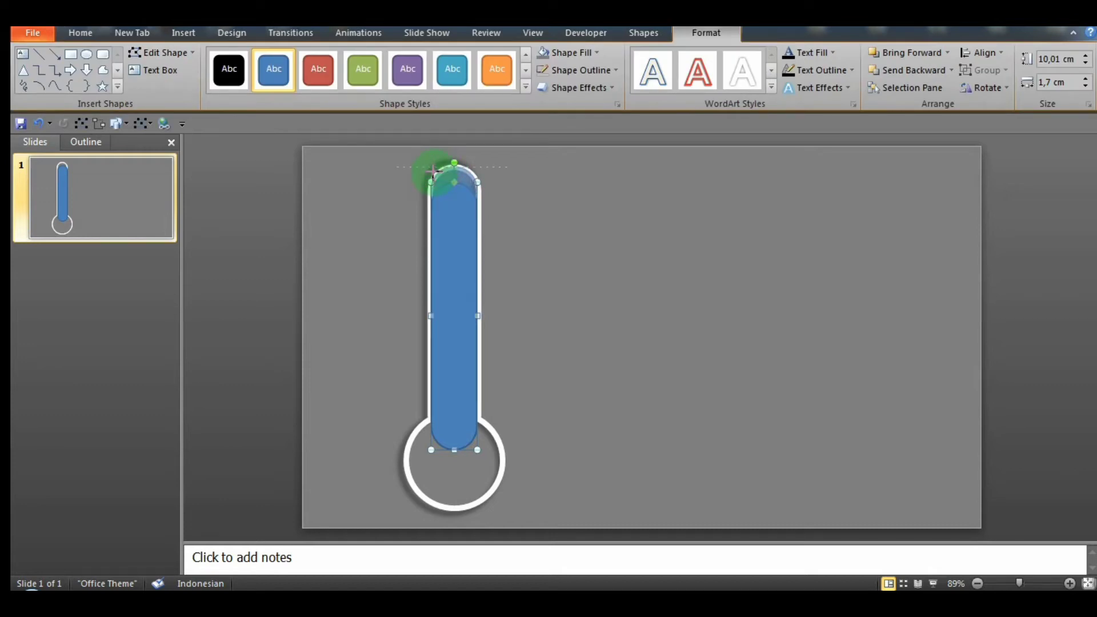
pyautogui.moveTo(432, 170); pyautogui.dragTo(436, 171)
pyautogui.click(617, 255)
pyautogui.click(465, 215)
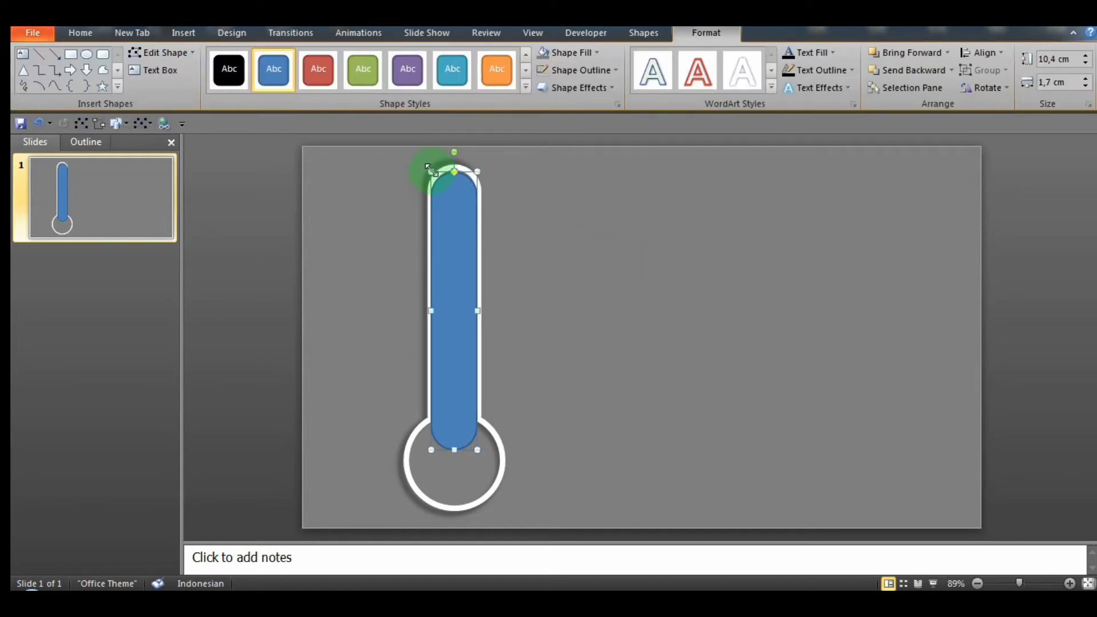
pyautogui.click(539, 225)
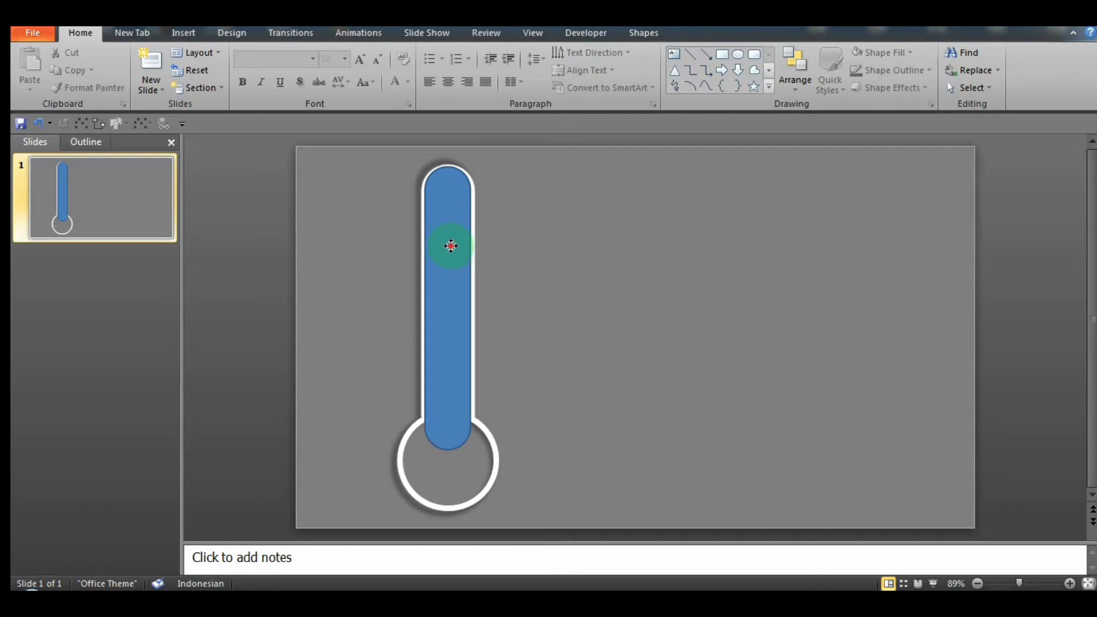
# Step: Remove the outline of the blue bar in the tube
pyautogui.click(451, 245)
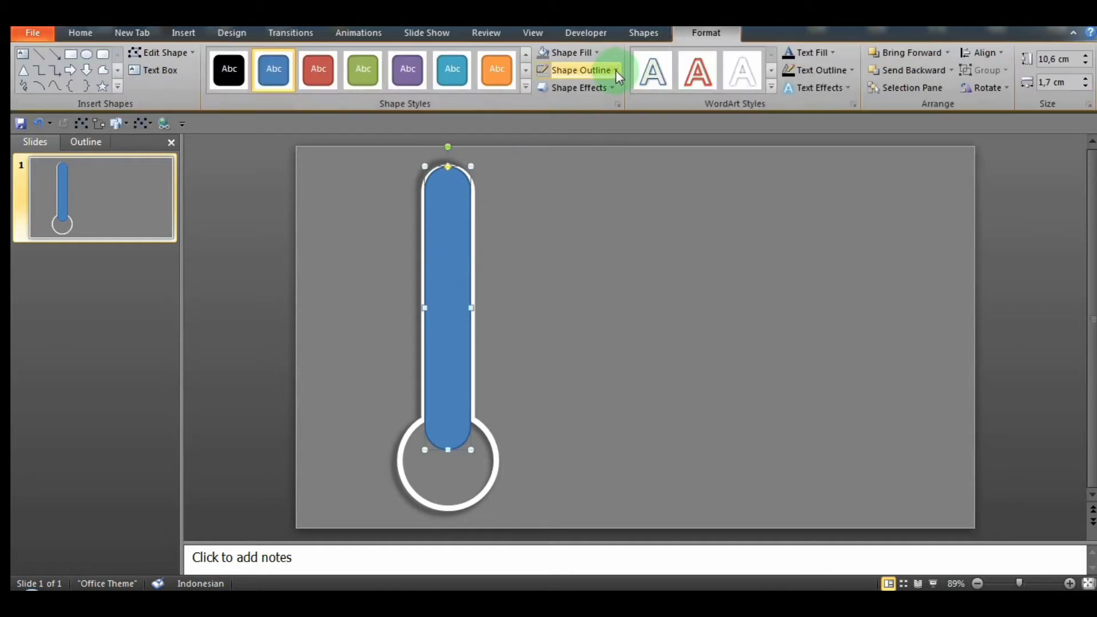
pyautogui.click(616, 69)
pyautogui.click(547, 202)
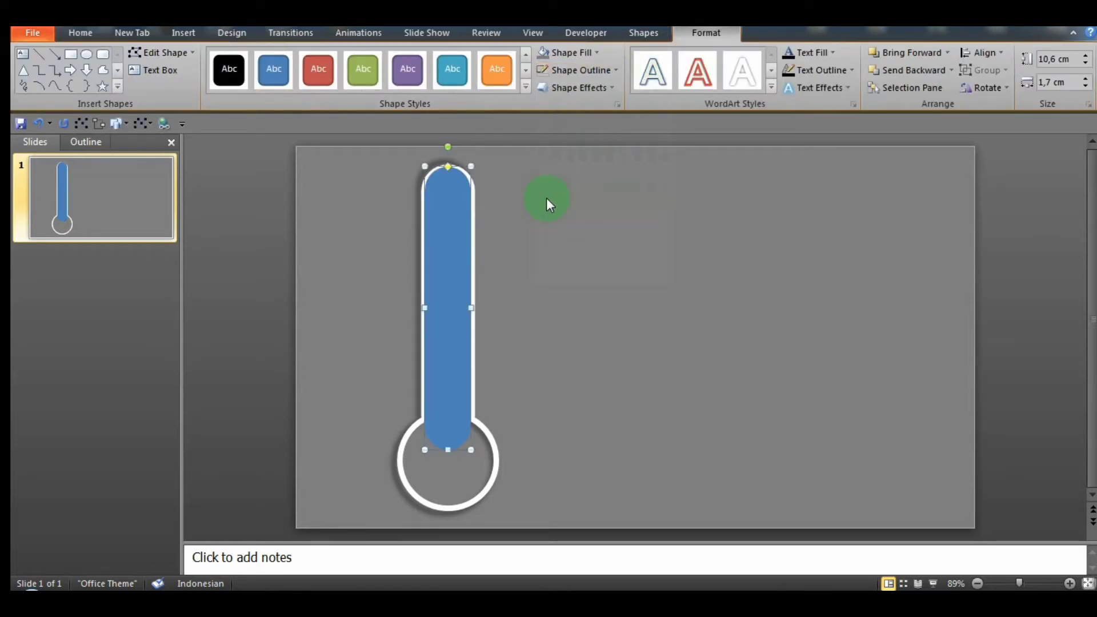
# Step: Fill the bar with a bright green chosen from the additional standard colors
pyautogui.click(598, 52)
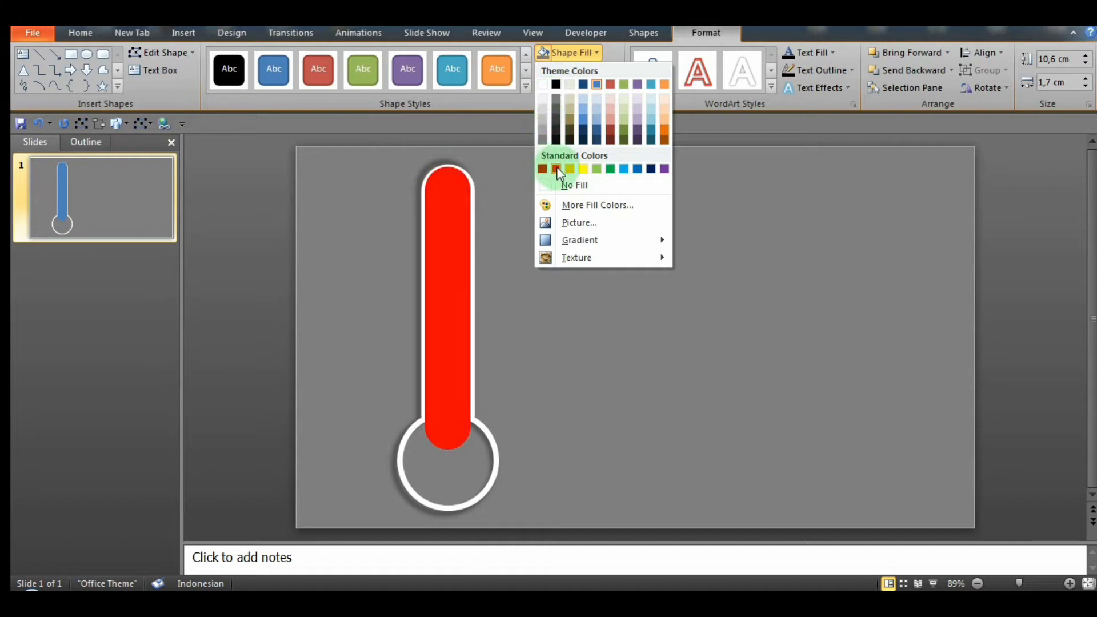
pyautogui.click(553, 204)
pyautogui.click(454, 166)
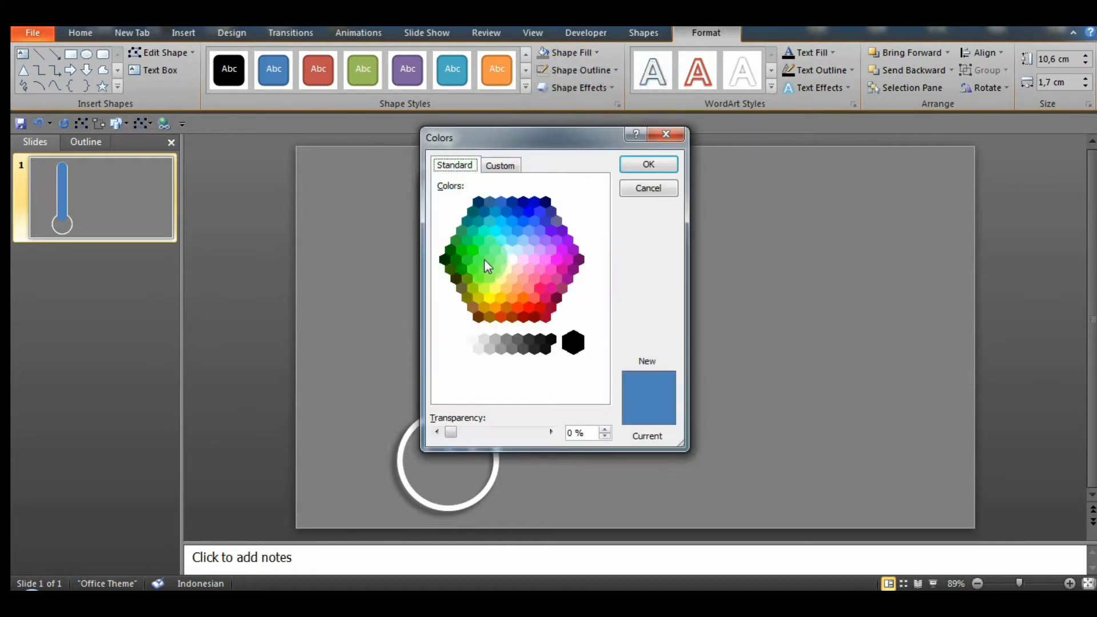
pyautogui.click(479, 278)
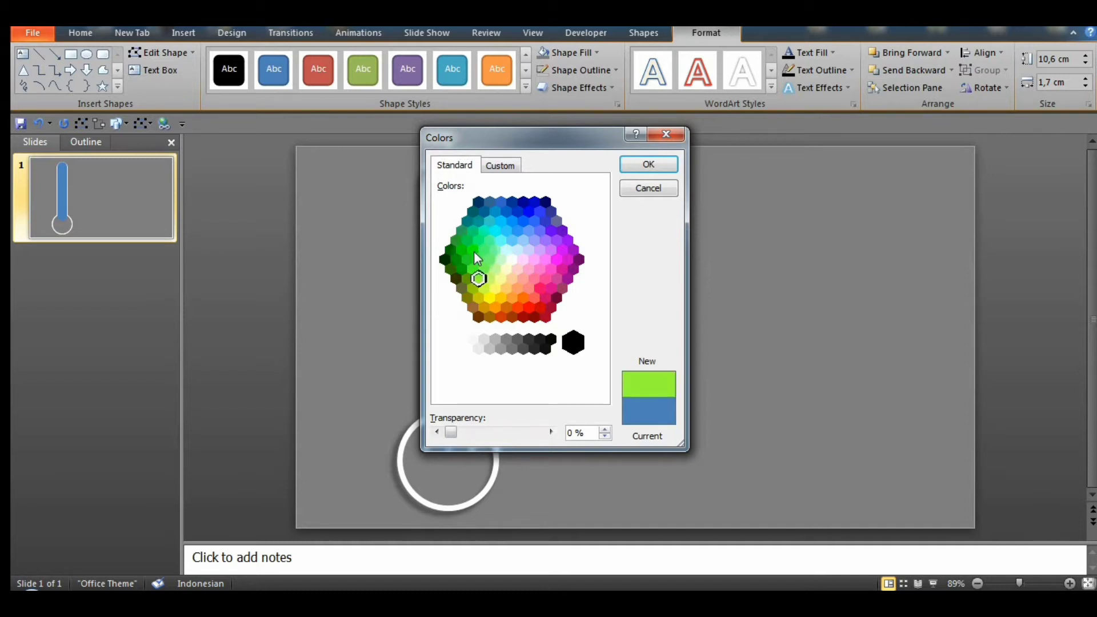
pyautogui.click(474, 251)
pyautogui.click(652, 164)
pyautogui.click(715, 209)
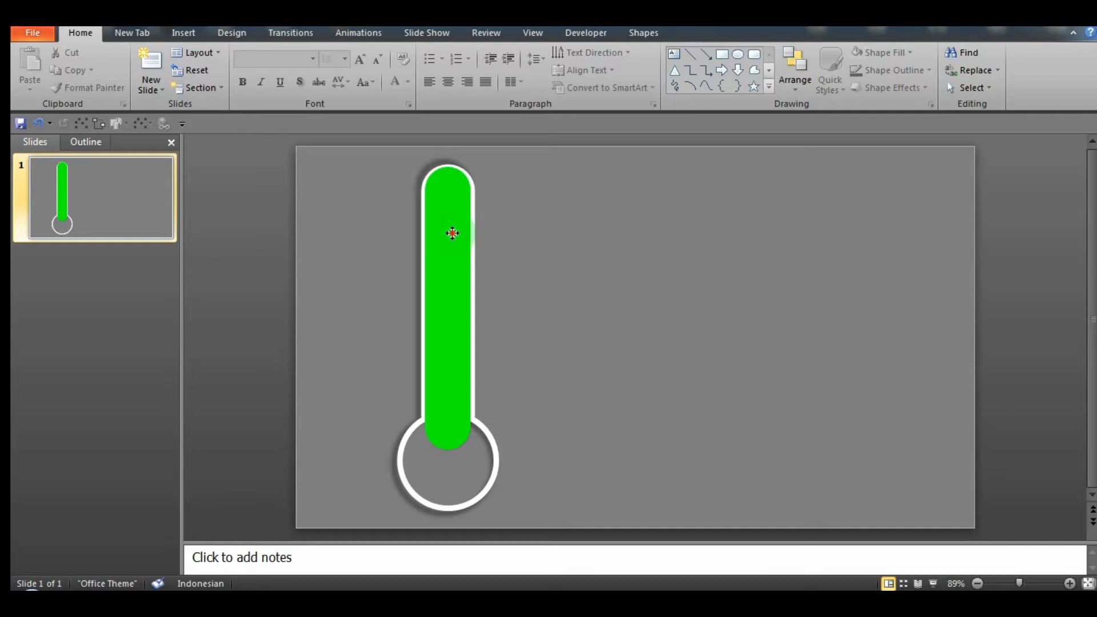
# Step: Duplicate the green bar so that three copies stand side by side next to the thermometer
pyautogui.moveTo(453, 233); pyautogui.dragTo(633, 261)
pyautogui.moveTo(566, 251); pyautogui.dragTo(710, 245)
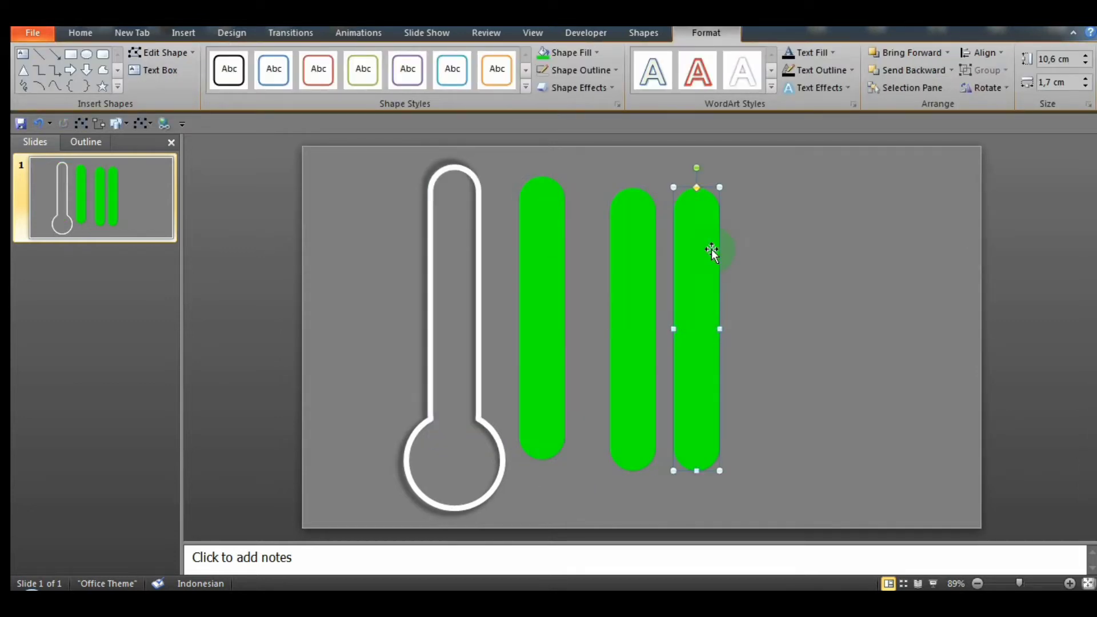
pyautogui.click(637, 253)
pyautogui.moveTo(618, 239); pyautogui.dragTo(615, 240)
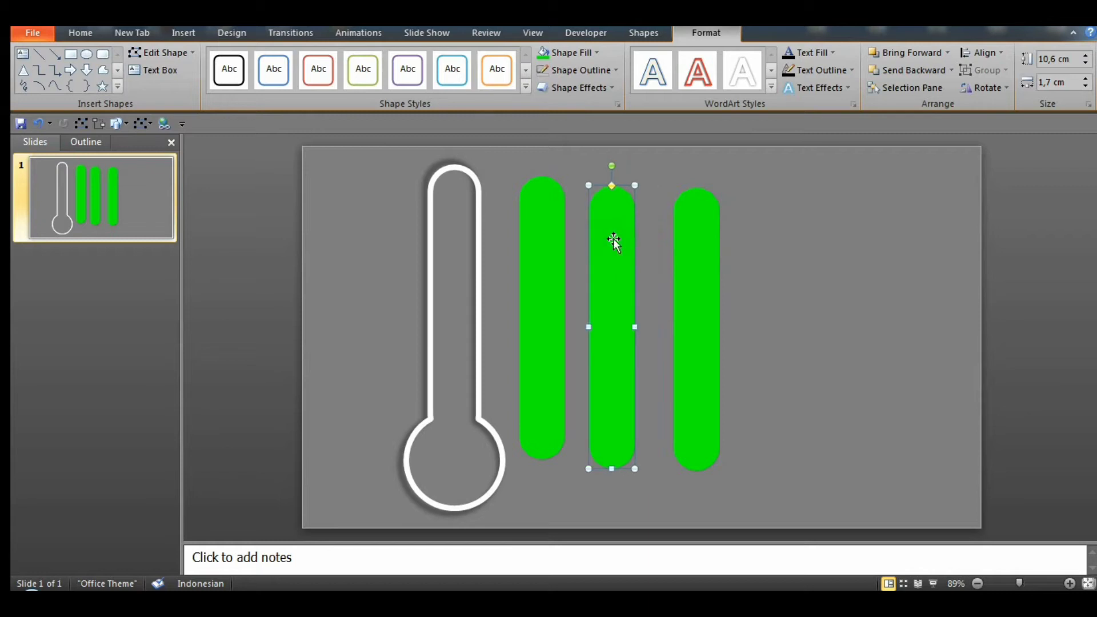
pyautogui.click(801, 284)
pyautogui.click(698, 282)
# Step: Shorten the middle bar to about 6.7 cm against the first bar and fill it with standard Orange
pyautogui.click(614, 267)
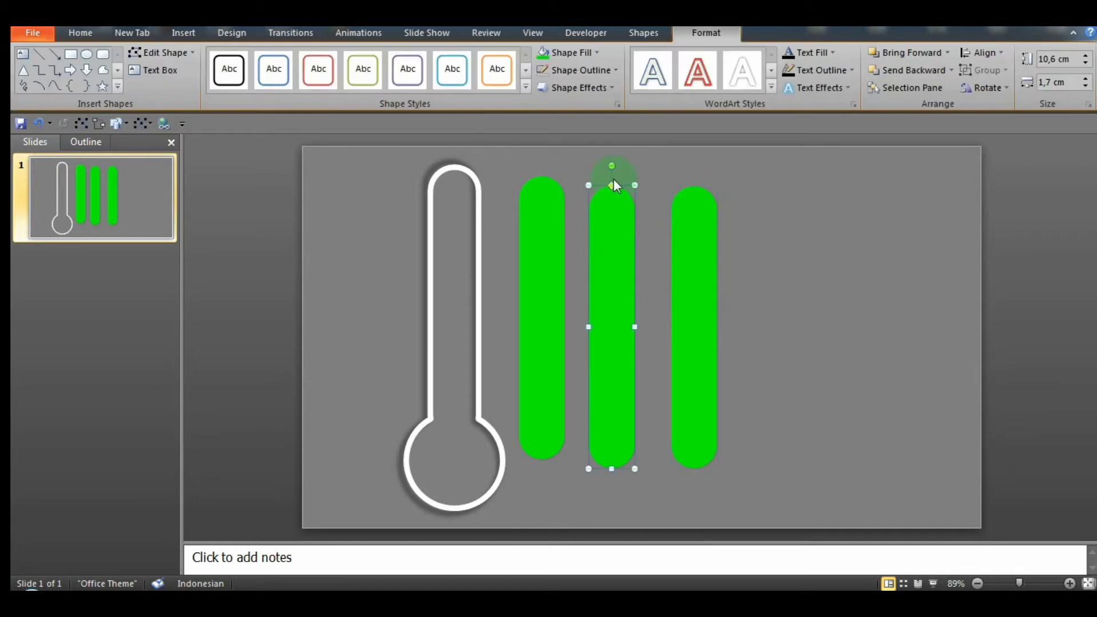
pyautogui.moveTo(613, 385); pyautogui.dragTo(616, 364)
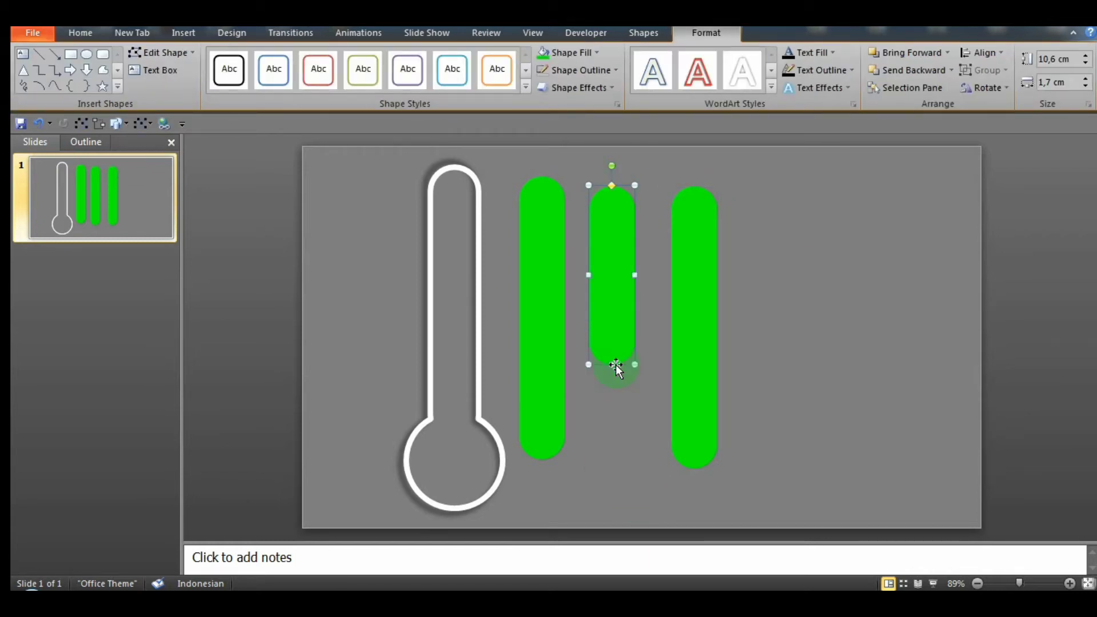
pyautogui.moveTo(620, 284); pyautogui.dragTo(597, 286)
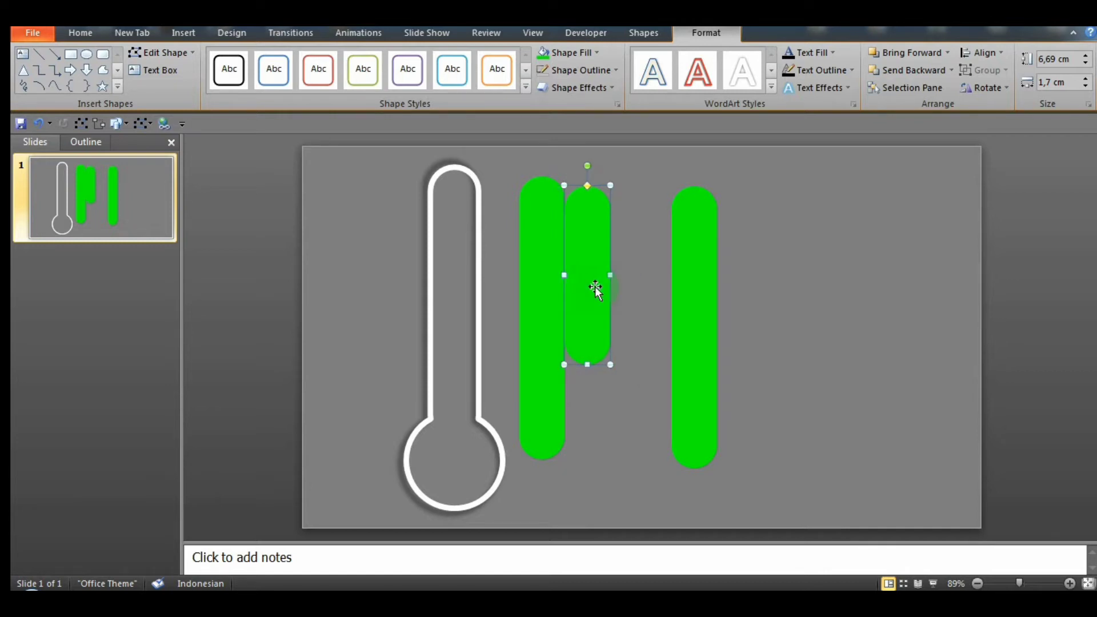
pyautogui.click(595, 51)
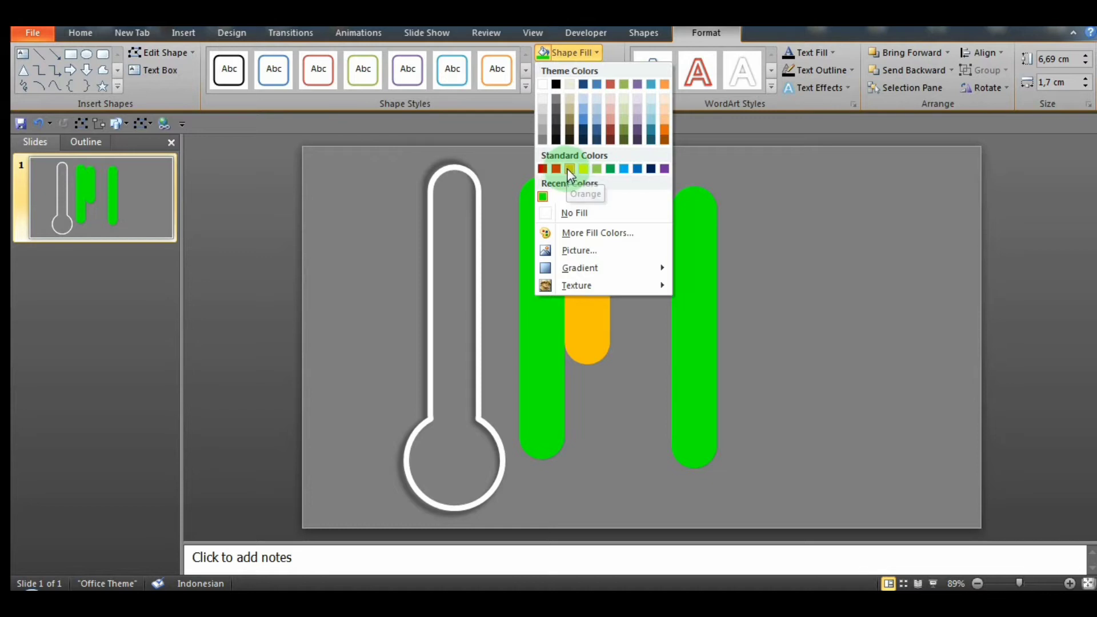
pyautogui.click(569, 169)
# Step: Shorten the third bar to about 8.1 cm beside the orange bar and fill it with standard red
pyautogui.click(674, 258)
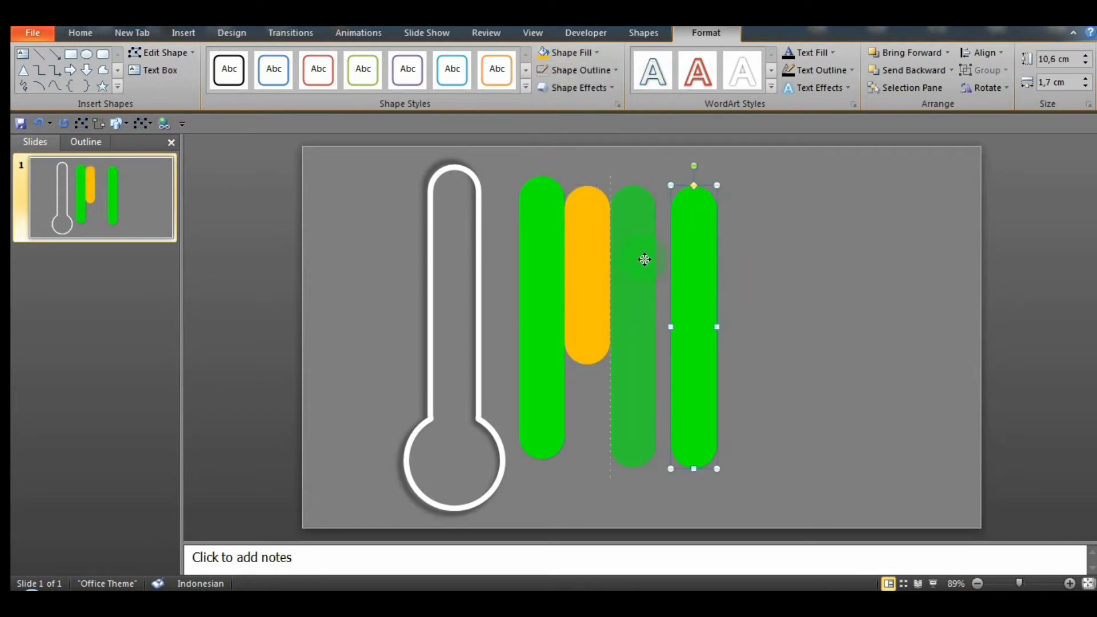
pyautogui.moveTo(645, 259); pyautogui.dragTo(644, 259)
pyautogui.moveTo(632, 469); pyautogui.dragTo(632, 402)
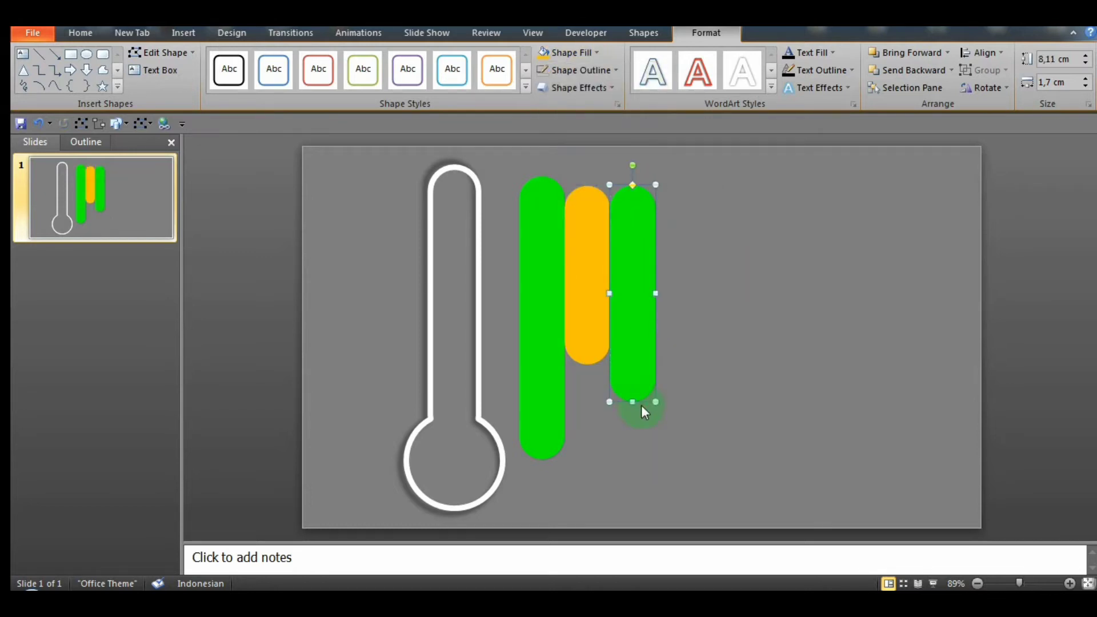
pyautogui.click(599, 49)
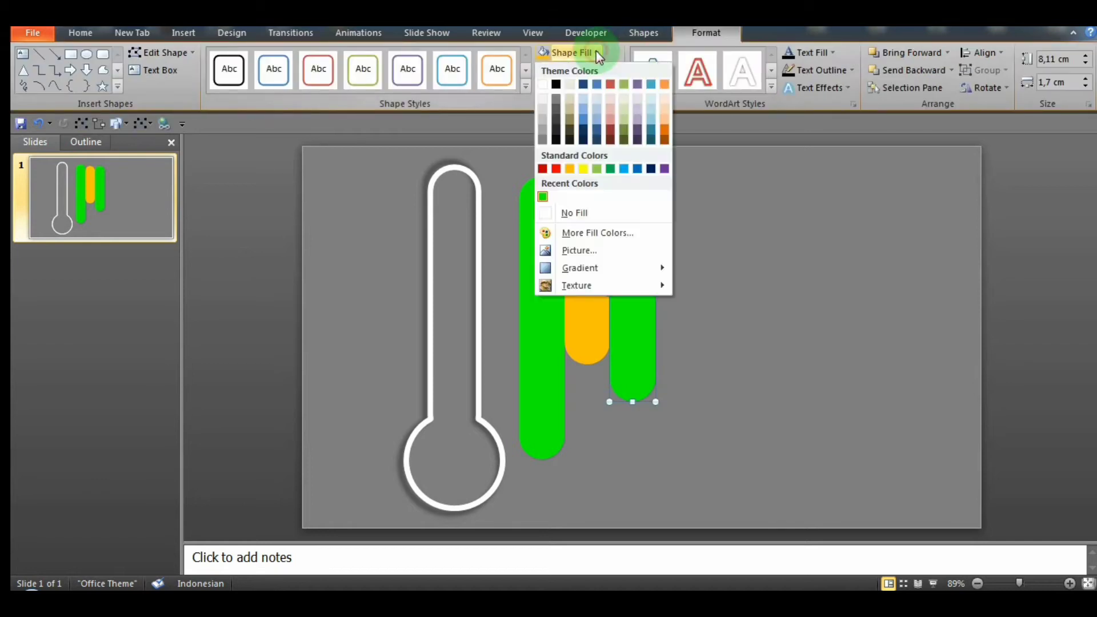
pyautogui.click(558, 170)
pyautogui.click(804, 307)
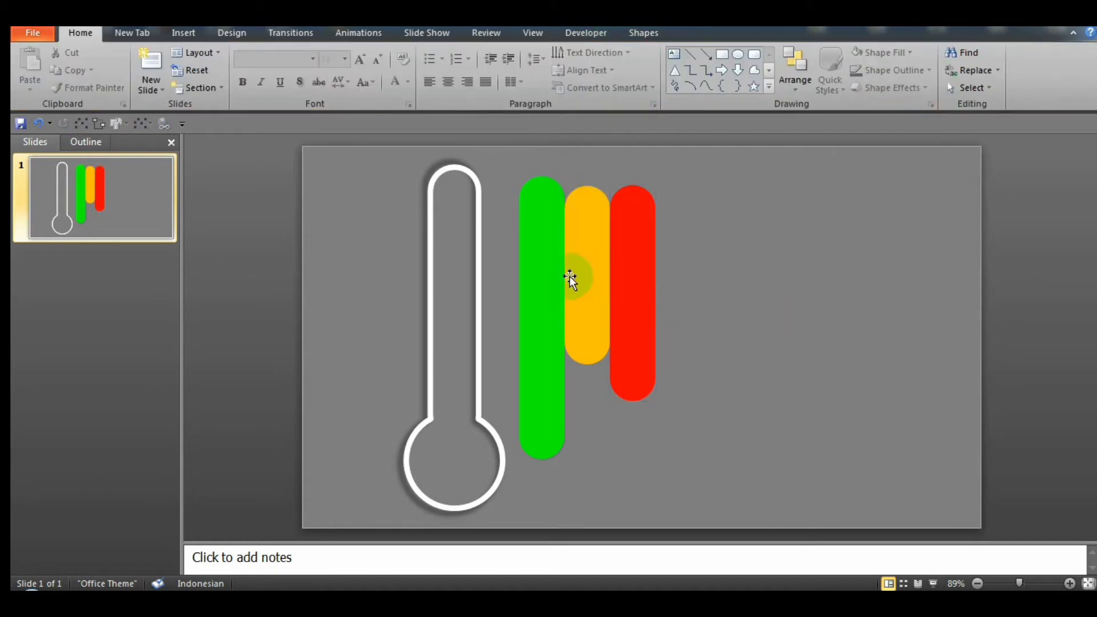
# Step: Move the green bar into the thermometer tube and send it to the back
pyautogui.moveTo(543, 280); pyautogui.dragTo(449, 271)
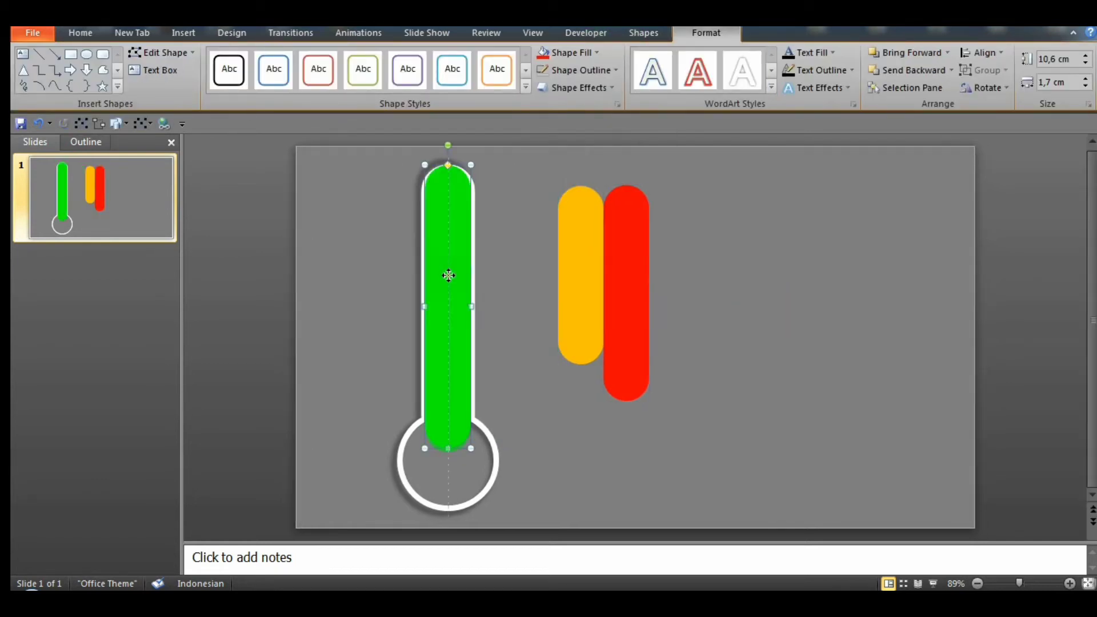
pyautogui.click(952, 70)
pyautogui.click(932, 105)
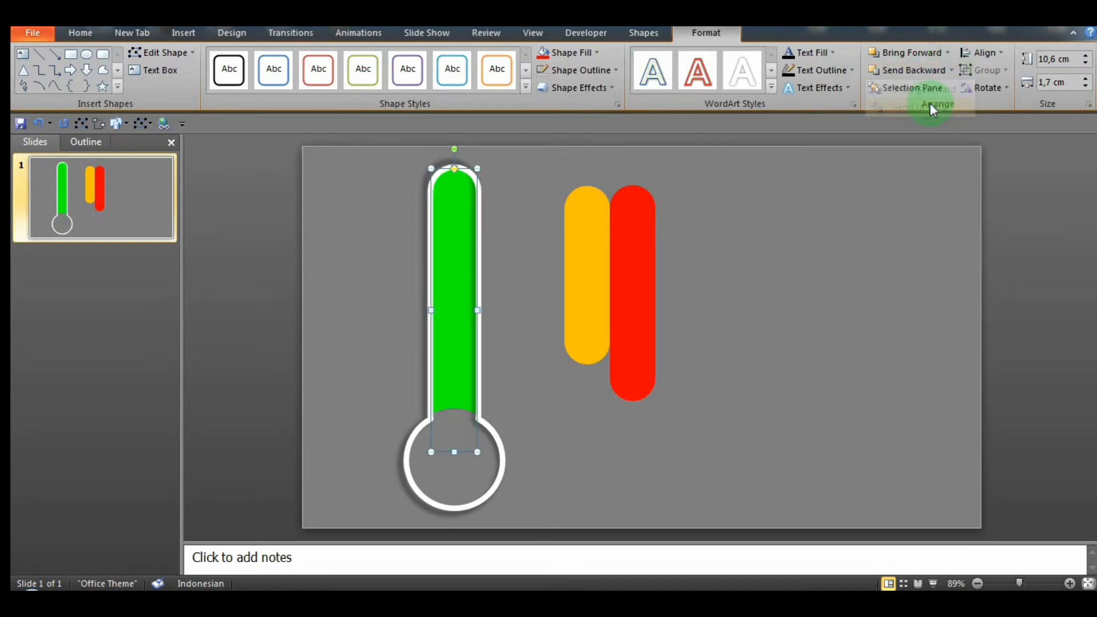
pyautogui.click(847, 320)
# Step: Move the red bar into the tube and layer it in front of the green bar but behind the white outline
pyautogui.moveTo(591, 257); pyautogui.dragTo(682, 276)
pyautogui.moveTo(625, 248); pyautogui.dragTo(448, 285)
pyautogui.click(952, 70)
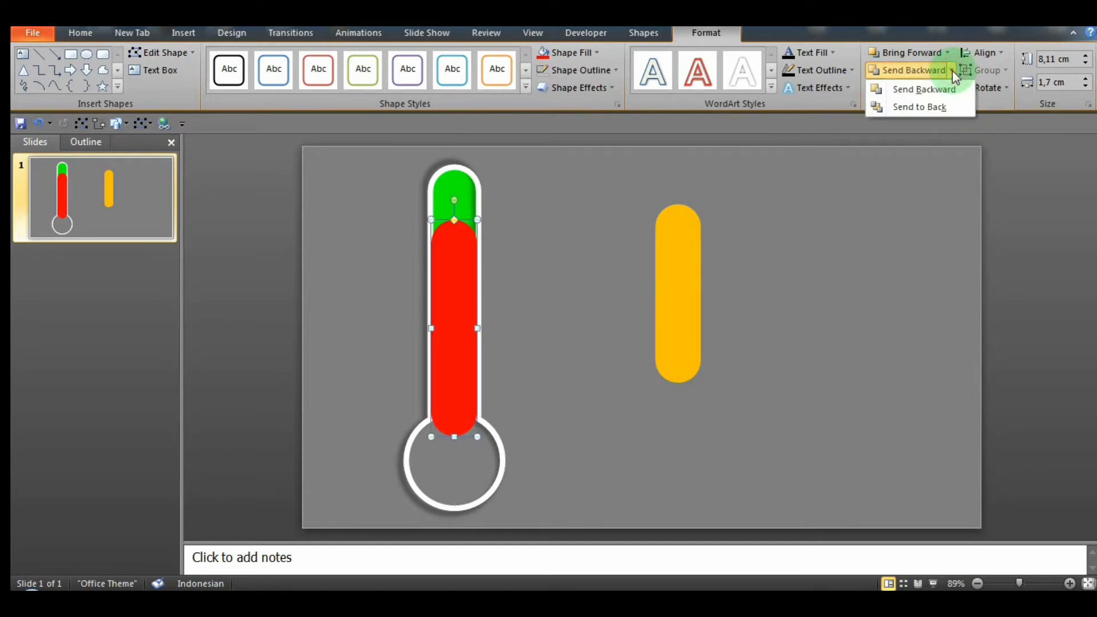
pyautogui.click(942, 105)
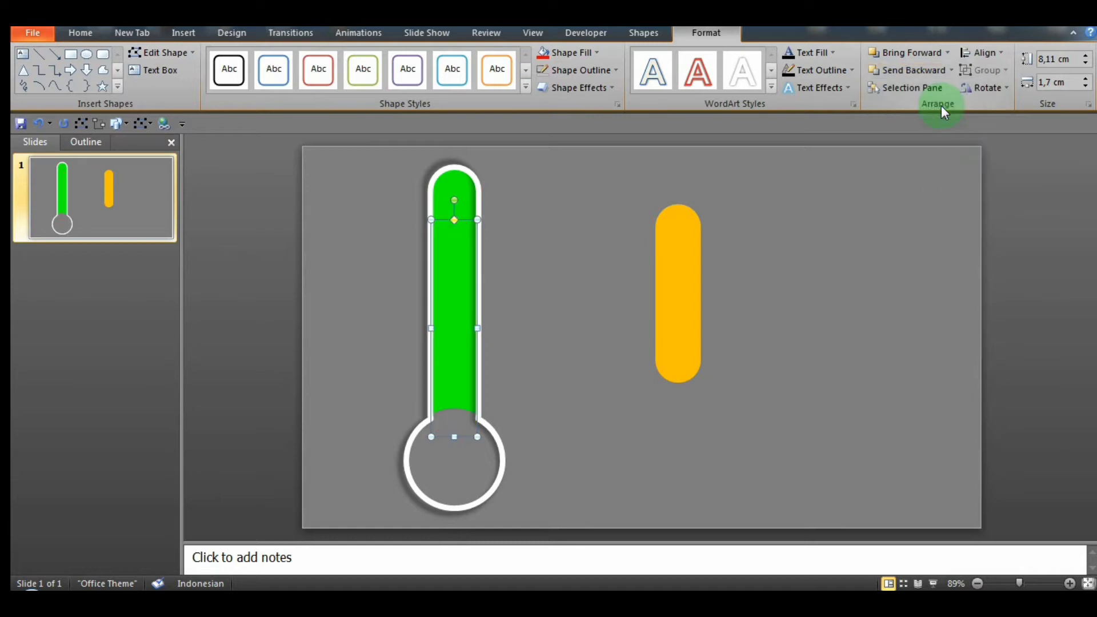
pyautogui.click(948, 53)
pyautogui.click(914, 49)
pyautogui.click(863, 324)
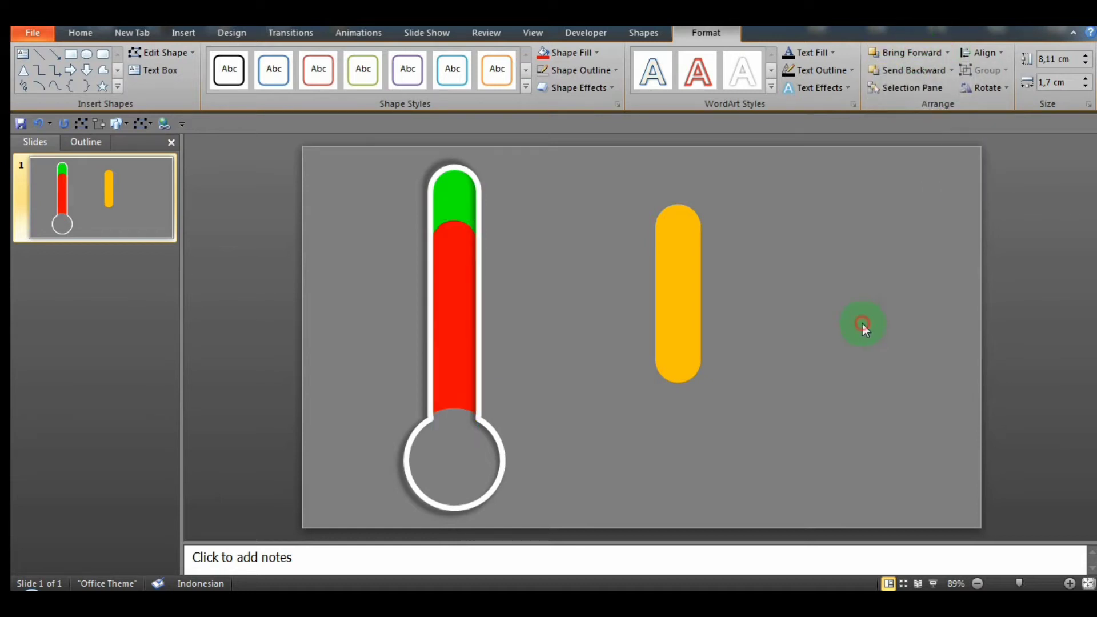
# Step: Move the orange bar onto the tube, with its top just below the red bar's rounded top
pyautogui.moveTo(684, 265); pyautogui.dragTo(462, 331)
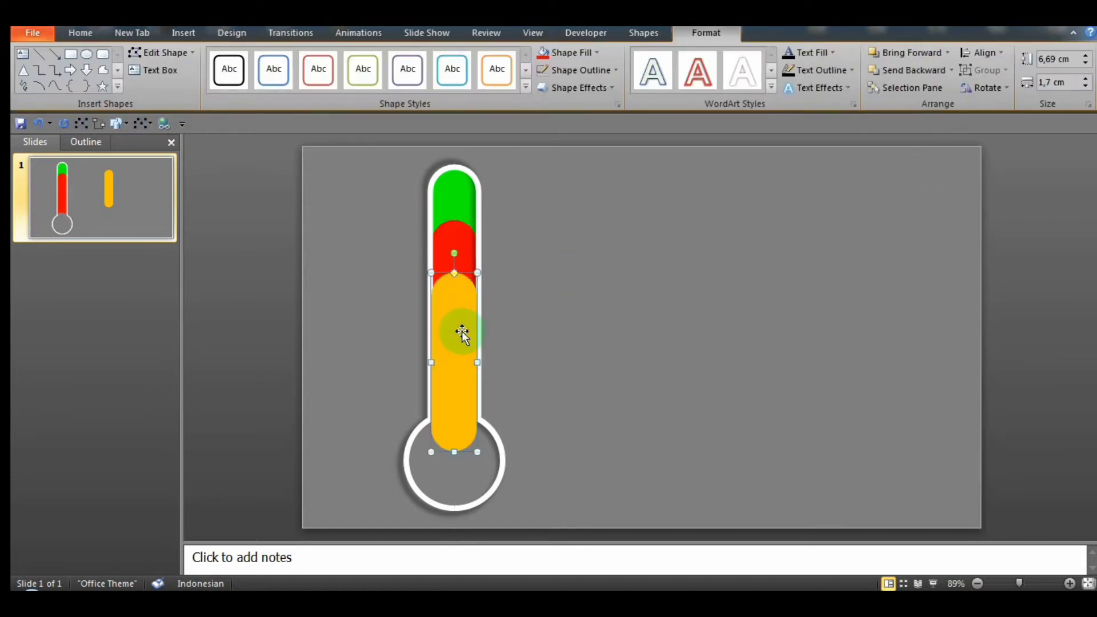
pyautogui.click(567, 356)
pyautogui.click(461, 335)
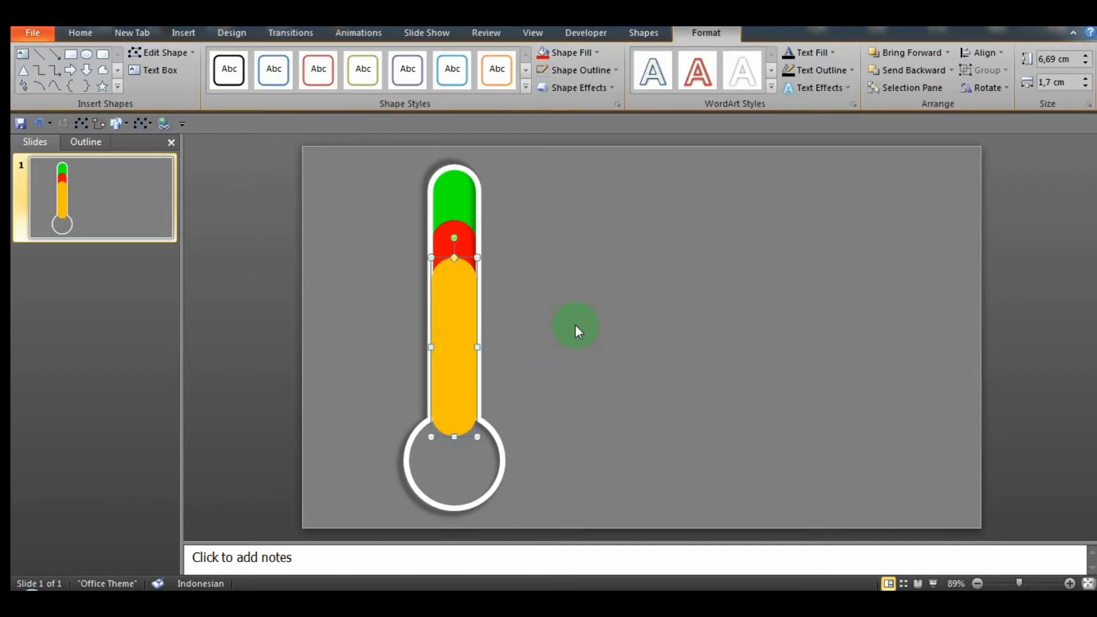
# Step: Layer the orange bar in front of the red bar but behind the white outline and bulb mask
pyautogui.click(660, 346)
pyautogui.click(446, 357)
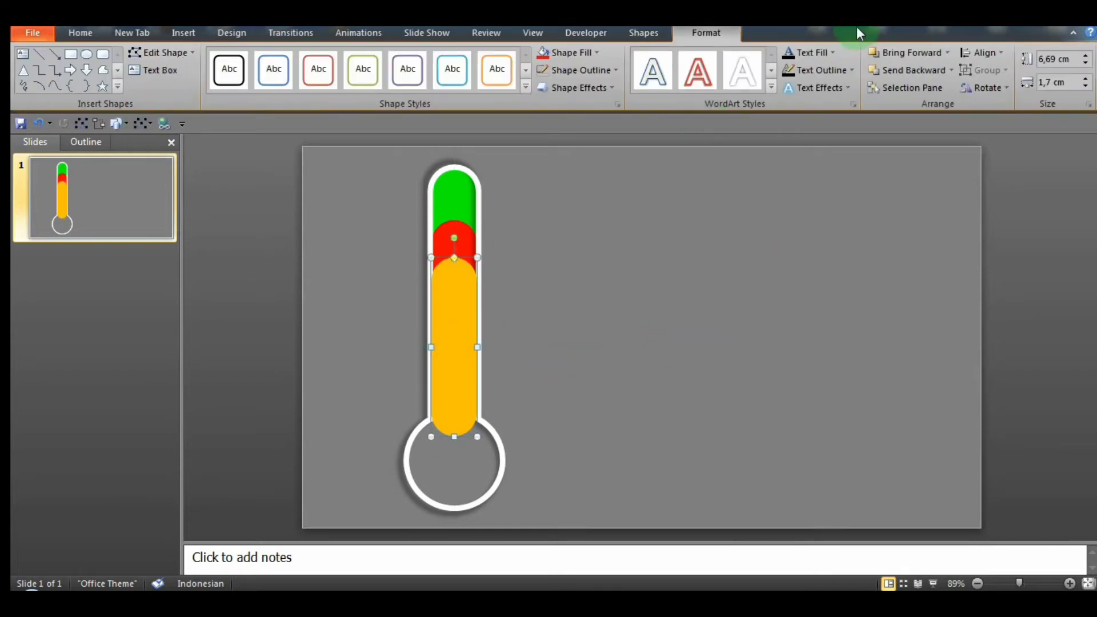
pyautogui.click(951, 70)
pyautogui.click(935, 106)
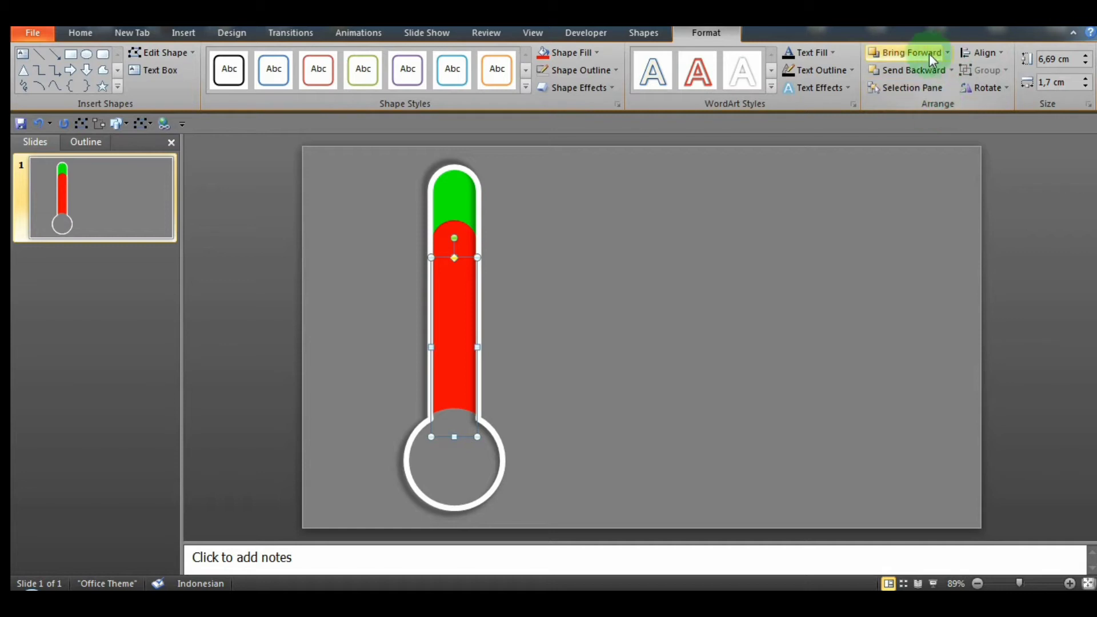
pyautogui.click(914, 55)
pyautogui.click(814, 325)
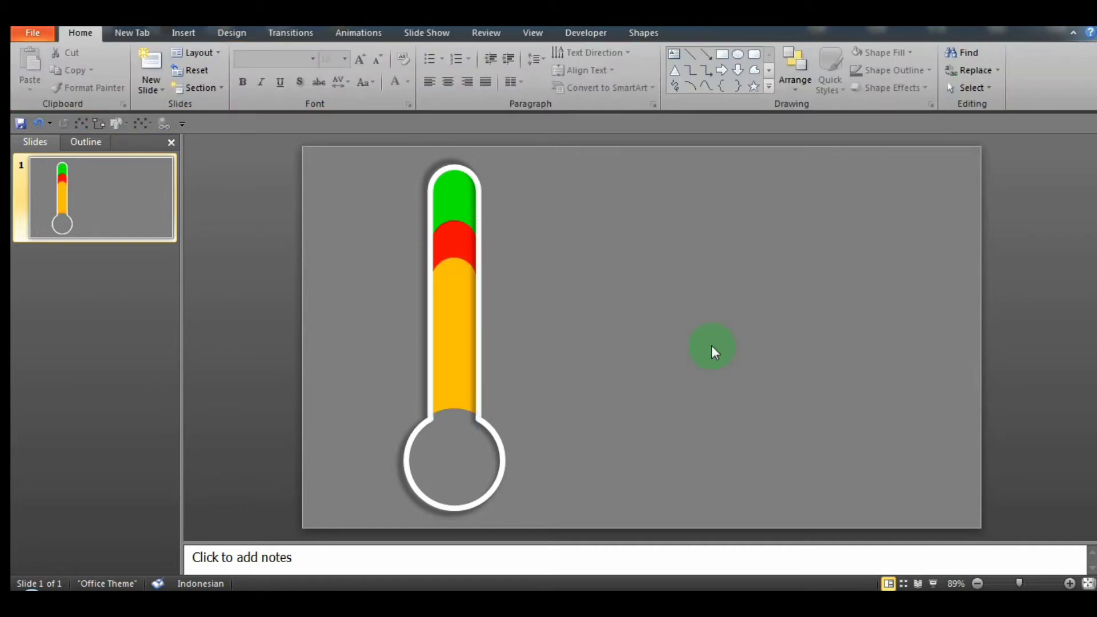
# Step: Add an Object Color emphasis animation to the bulb circle and set its color to the recently used bright green
pyautogui.click(455, 448)
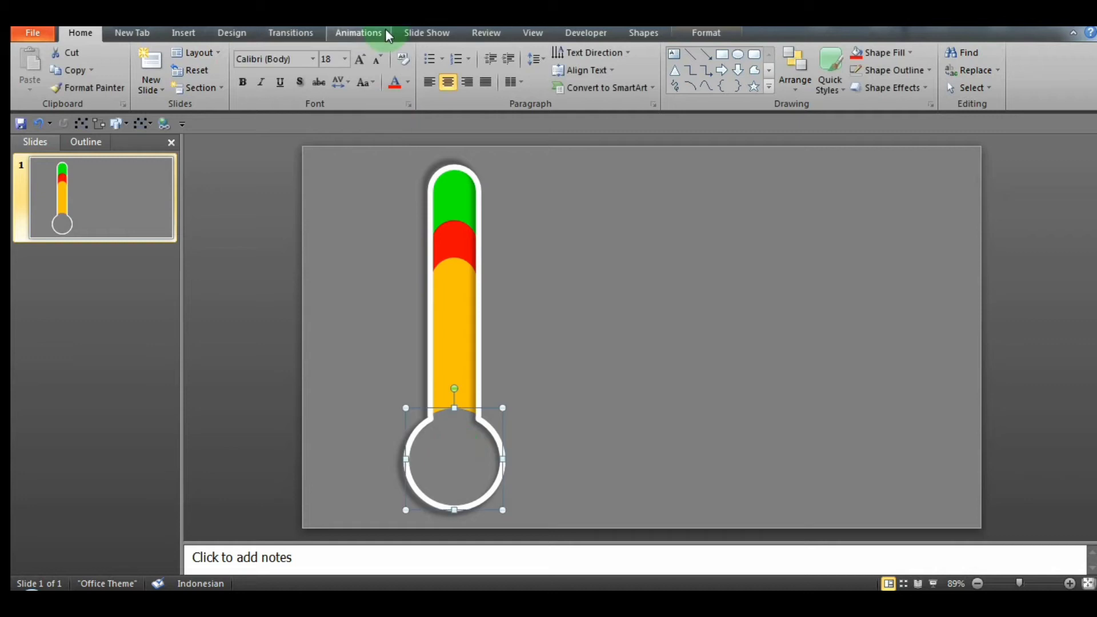
pyautogui.click(360, 33)
pyautogui.click(758, 85)
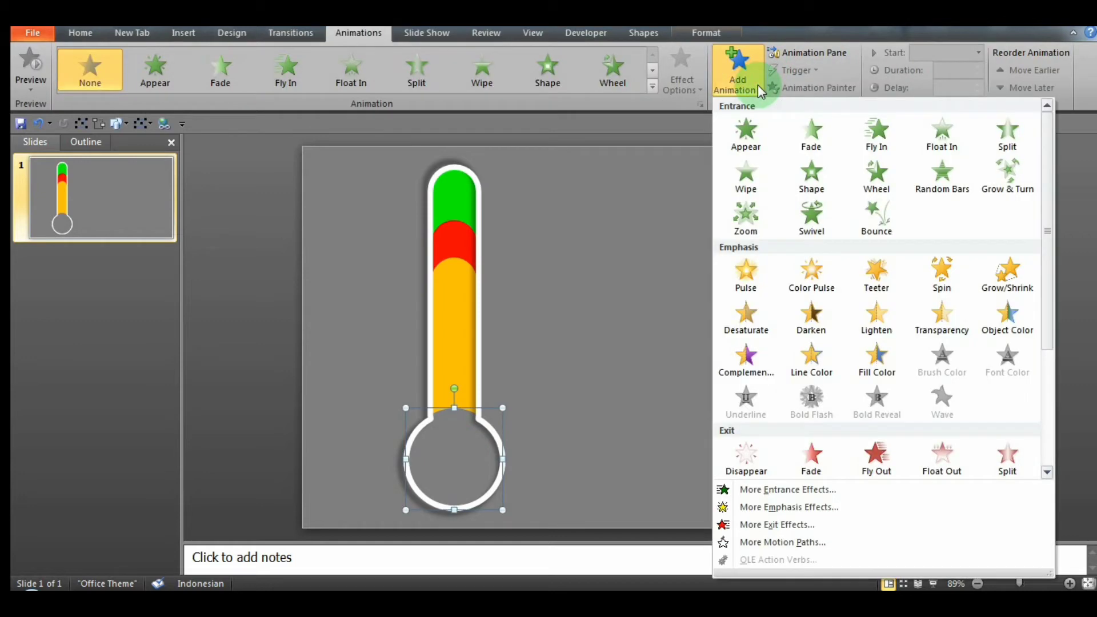
pyautogui.click(1007, 322)
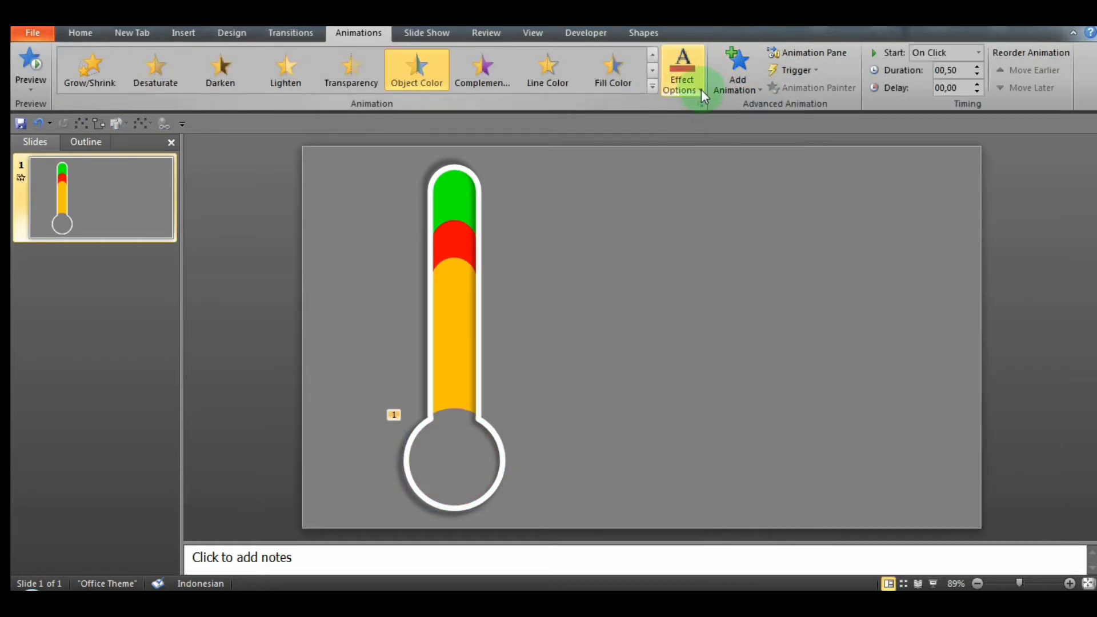
pyautogui.click(702, 89)
pyautogui.click(668, 229)
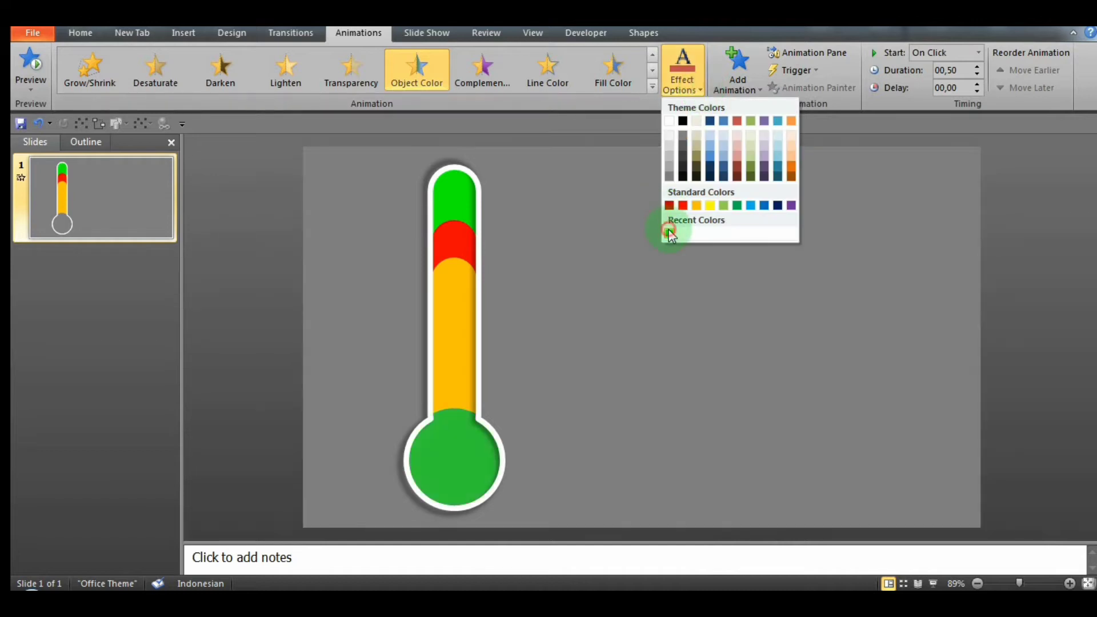
# Step: Set the bulb's green color animation to start With Previous and extend its duration to 0.70 seconds in the Animation Pane
pyautogui.click(978, 52)
pyautogui.click(979, 80)
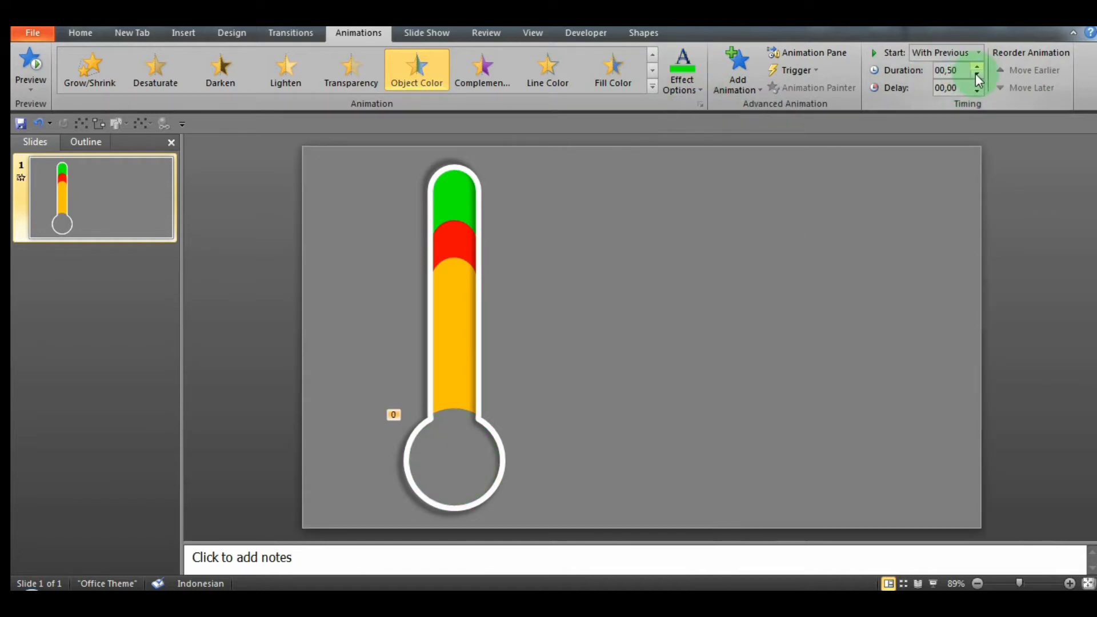
pyautogui.click(821, 52)
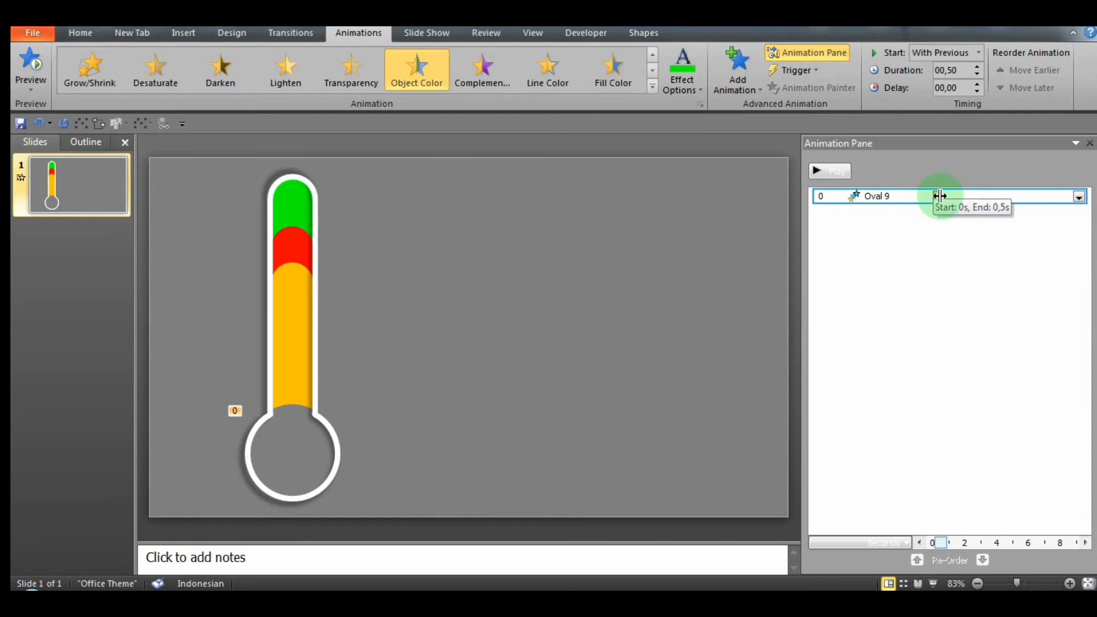
pyautogui.click(436, 260)
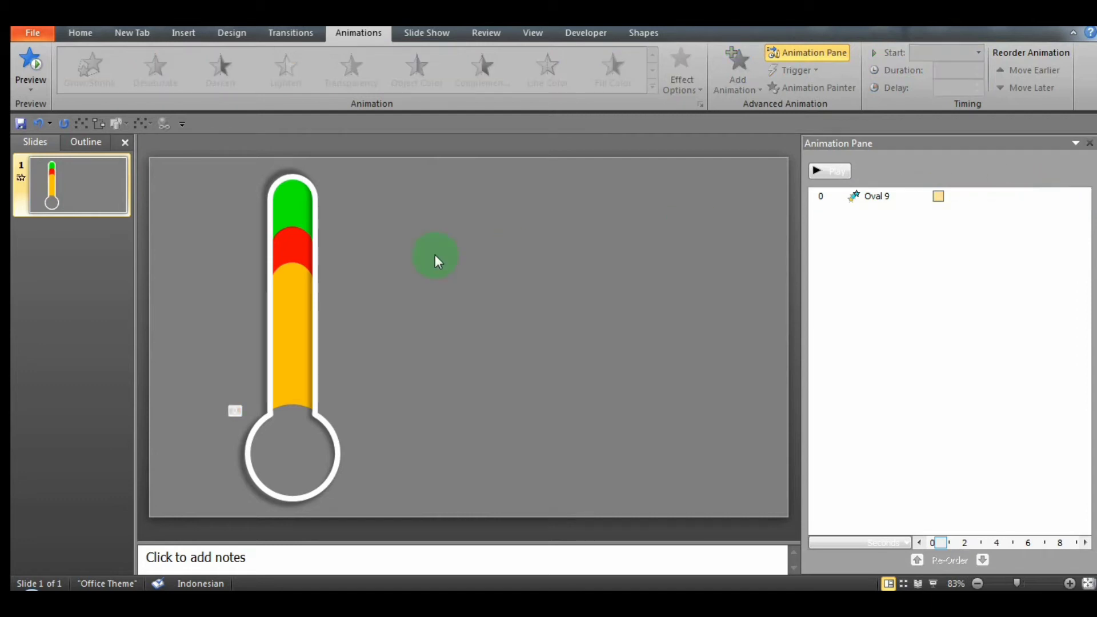
# Step: Give the green bar a Wipe entrance animation that starts After Previous and lasts 3.20 seconds
pyautogui.click(302, 210)
pyautogui.click(482, 71)
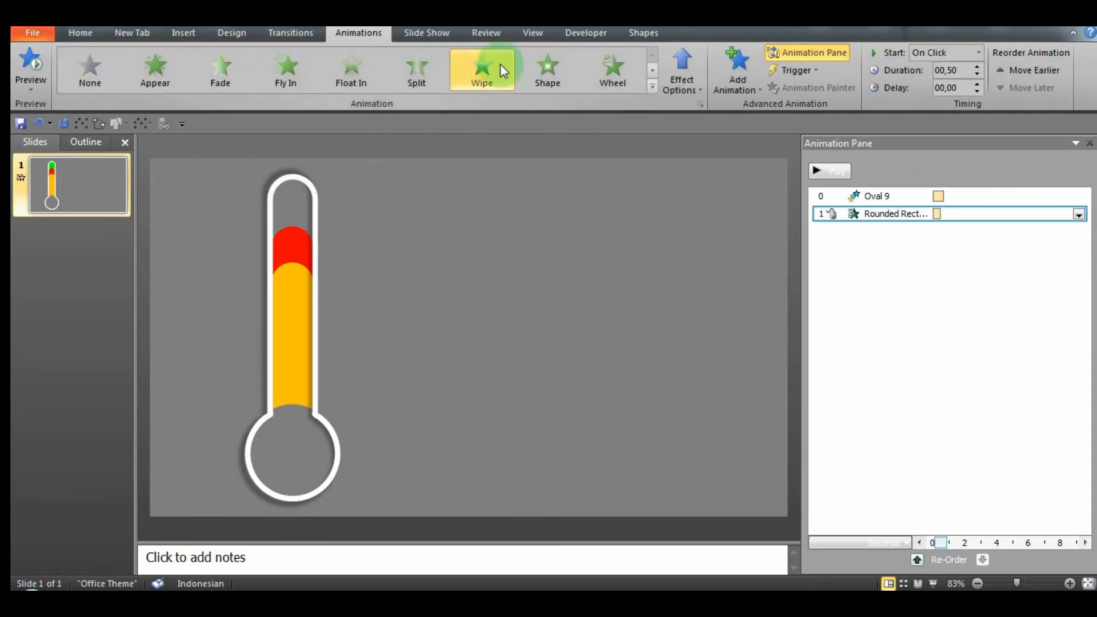
pyautogui.click(978, 52)
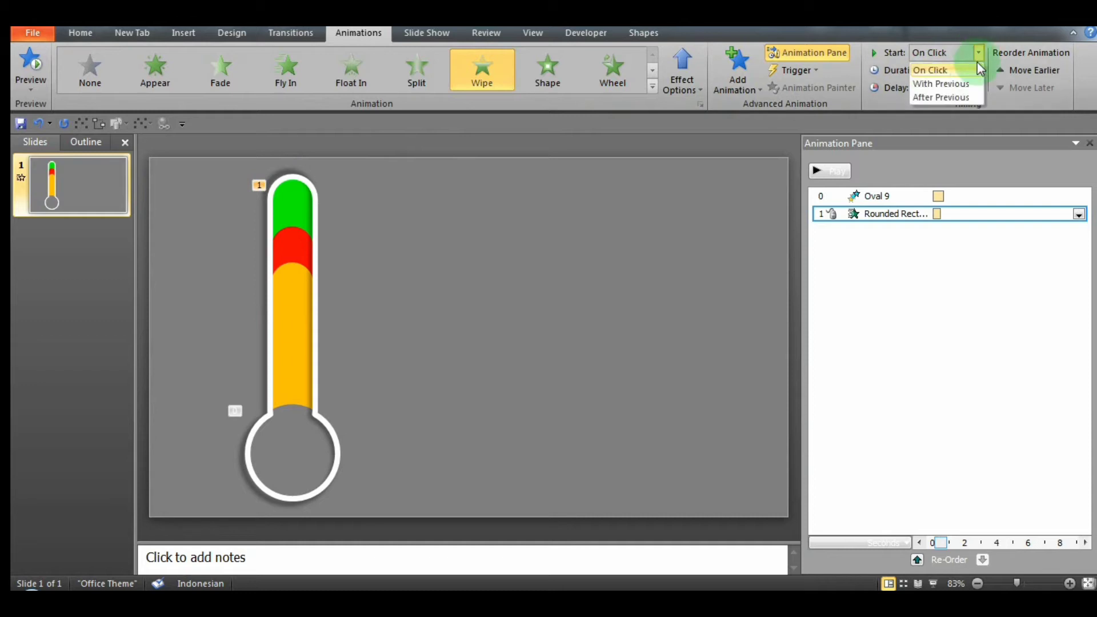
pyautogui.click(967, 97)
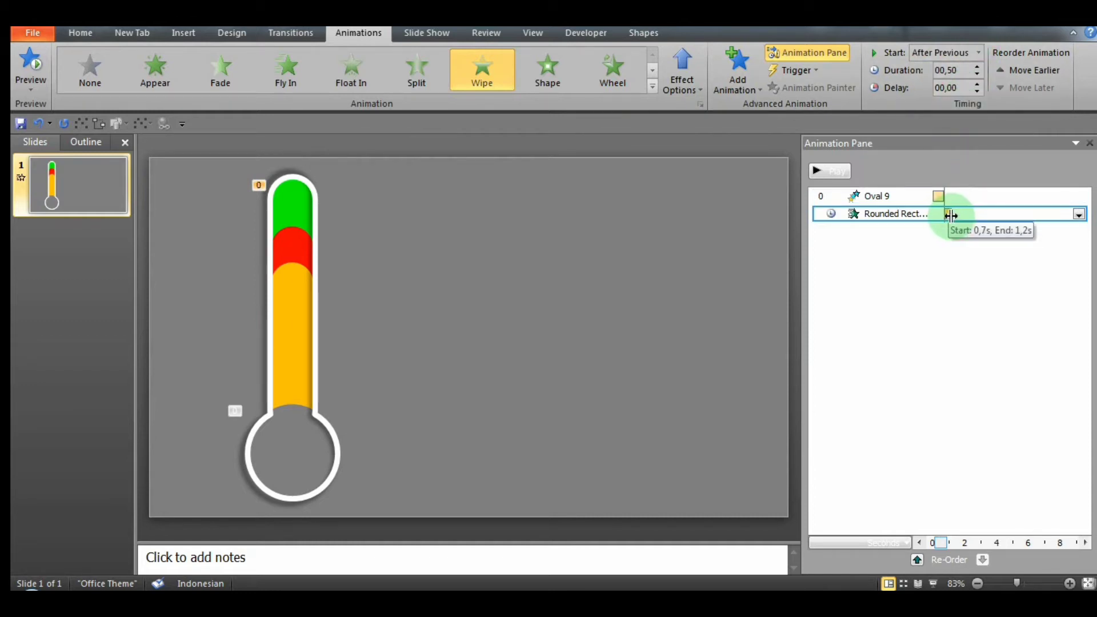
pyautogui.moveTo(952, 214); pyautogui.dragTo(997, 216)
# Step: Add a Wipe exit animation to the green bar, wiping from the top
pyautogui.click(760, 88)
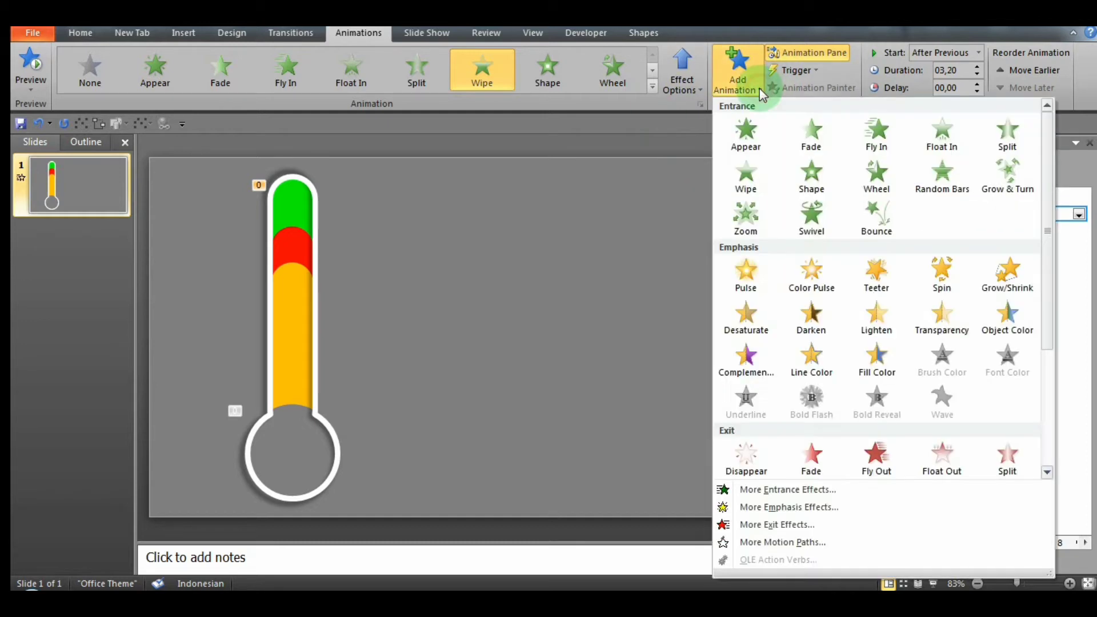
pyautogui.scroll(-4, 1057, 337)
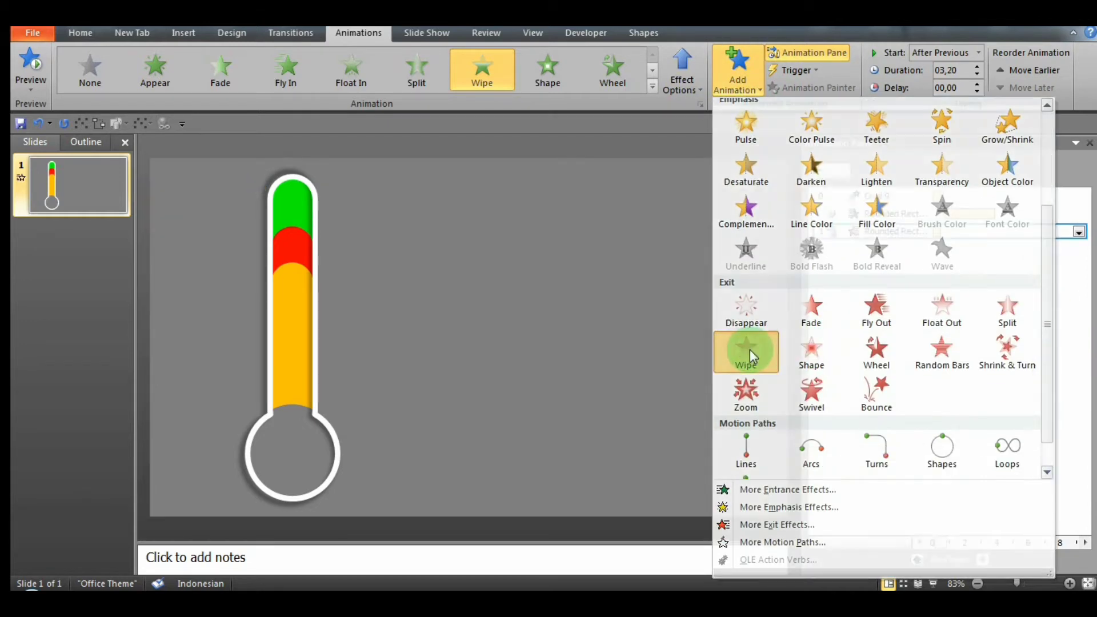
pyautogui.click(747, 349)
pyautogui.click(698, 87)
pyautogui.click(708, 240)
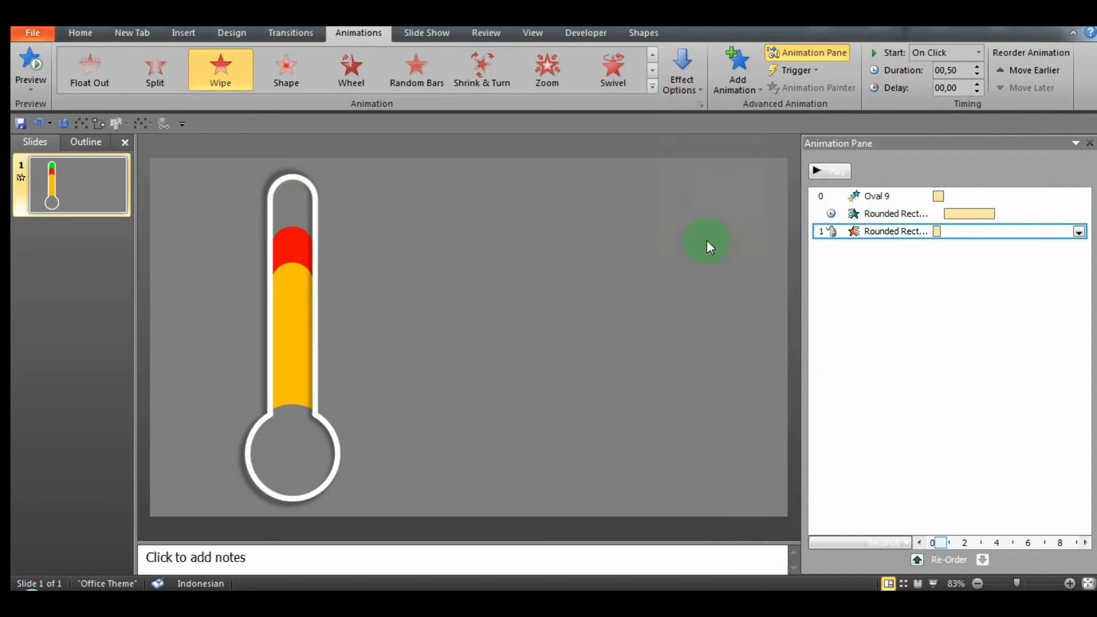
# Step: Set the green bar's Wipe exit to start After Previous and stretch it to about 2 seconds on the timeline
pyautogui.click(1079, 232)
pyautogui.click(1006, 286)
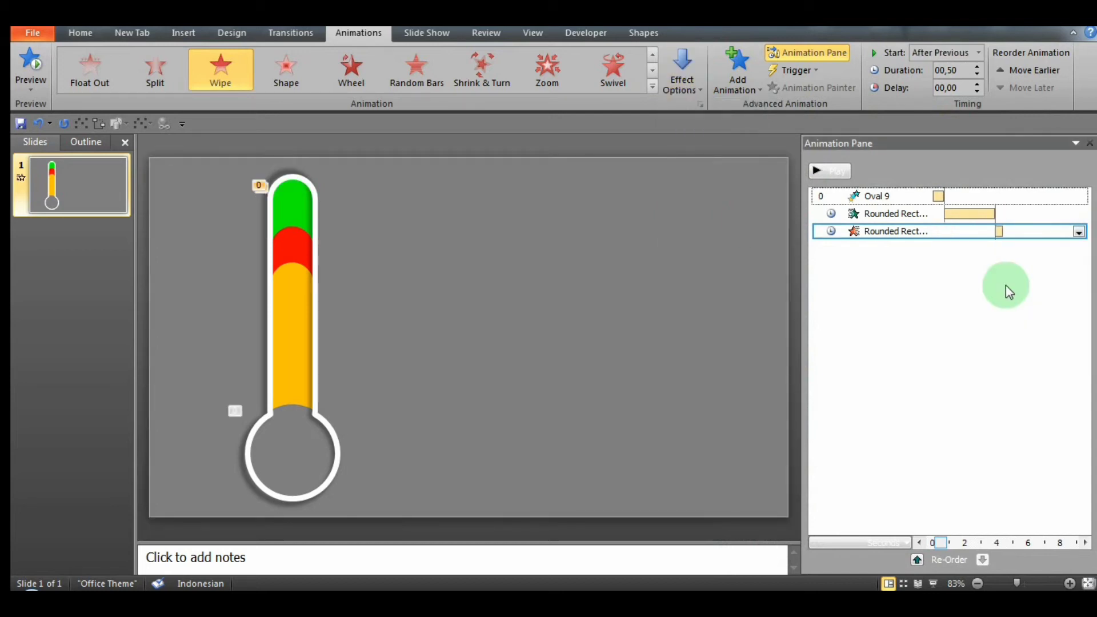
pyautogui.moveTo(1001, 230); pyautogui.dragTo(1031, 232)
pyautogui.click(396, 190)
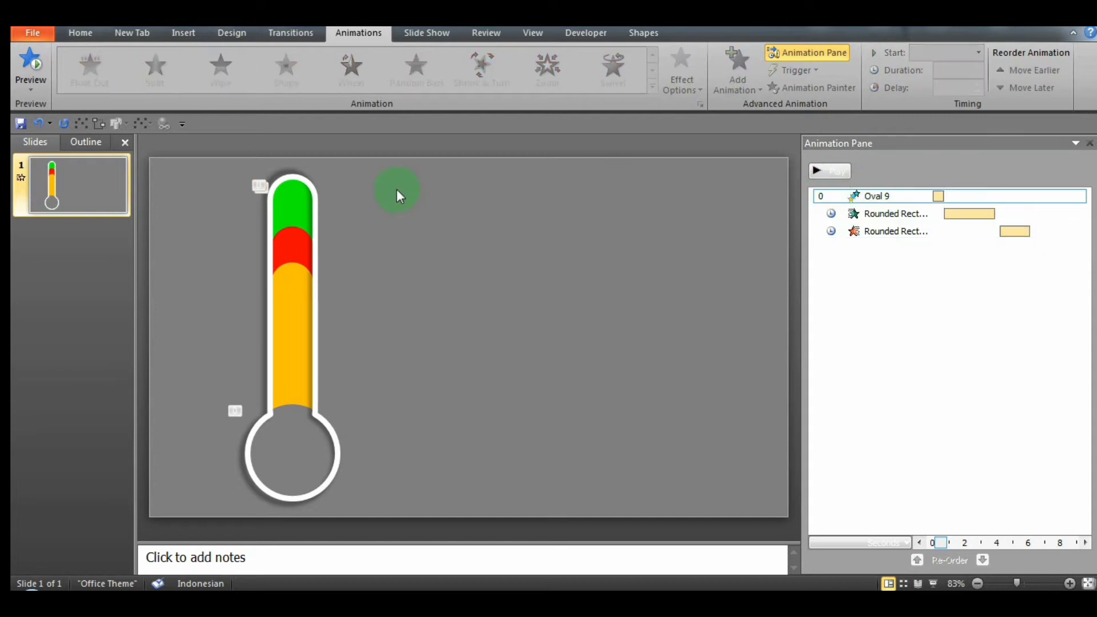
# Step: Add a second Object Color emphasis animation to the bulb circle and set its color to standard red
pyautogui.click(292, 461)
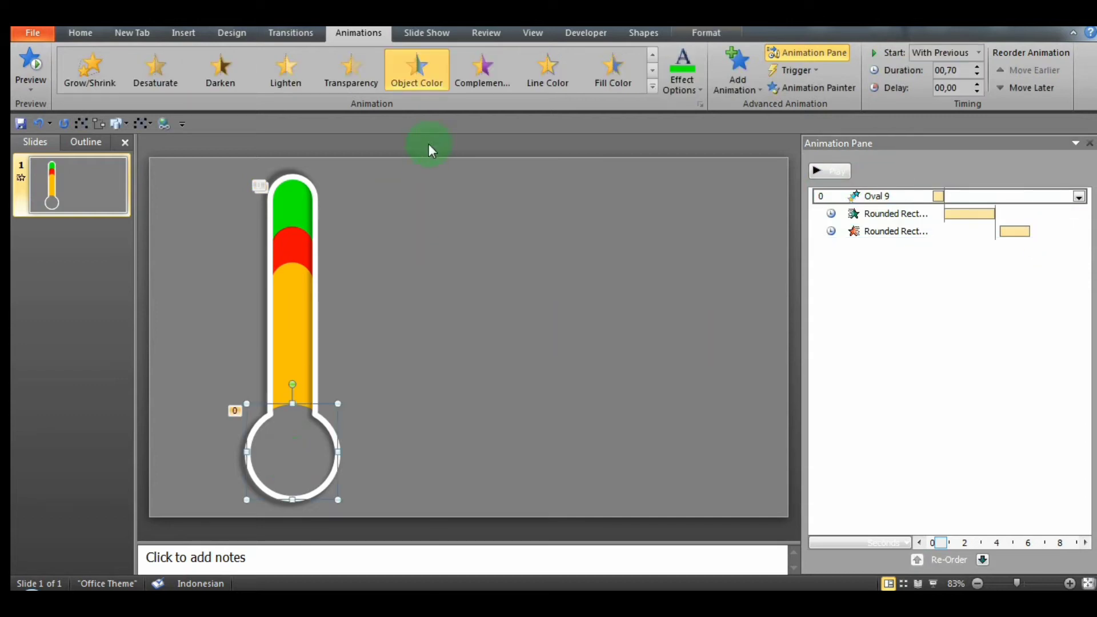
pyautogui.click(755, 87)
pyautogui.moveTo(1051, 225); pyautogui.dragTo(1050, 296)
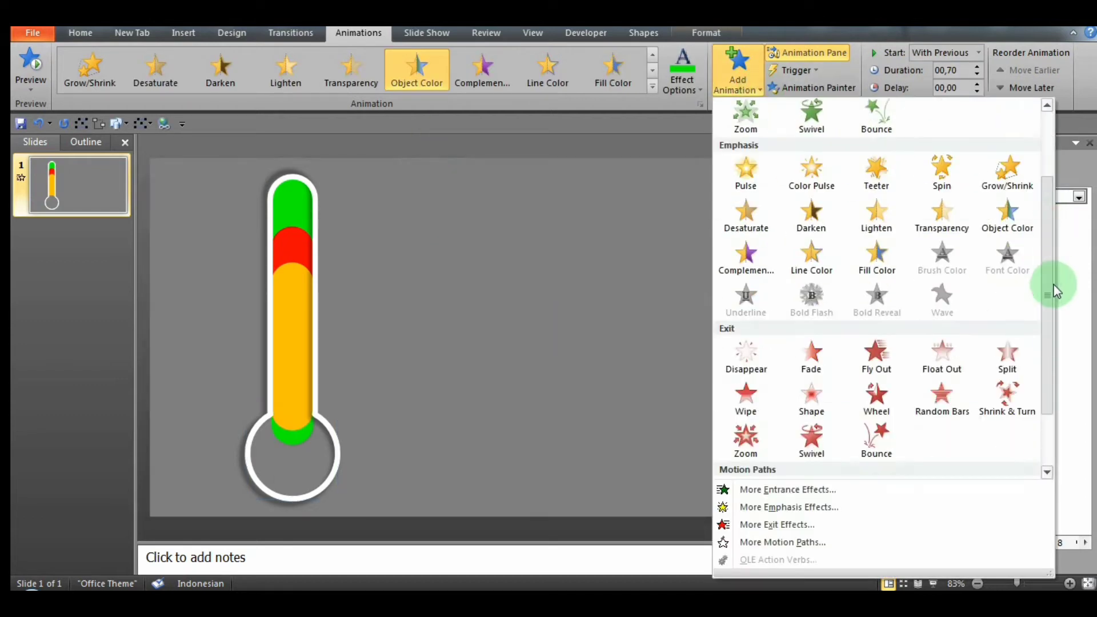
pyautogui.click(1009, 228)
pyautogui.click(701, 87)
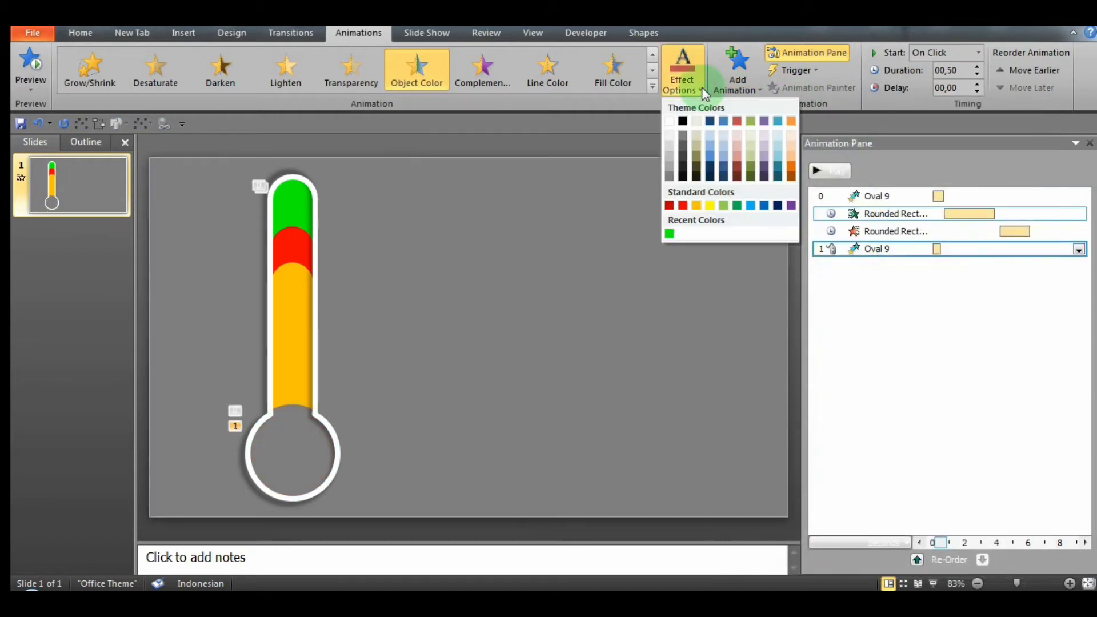
pyautogui.click(684, 206)
# Step: Set the bulb's red color animation to last 0.80 seconds and start After Previous
pyautogui.click(940, 250)
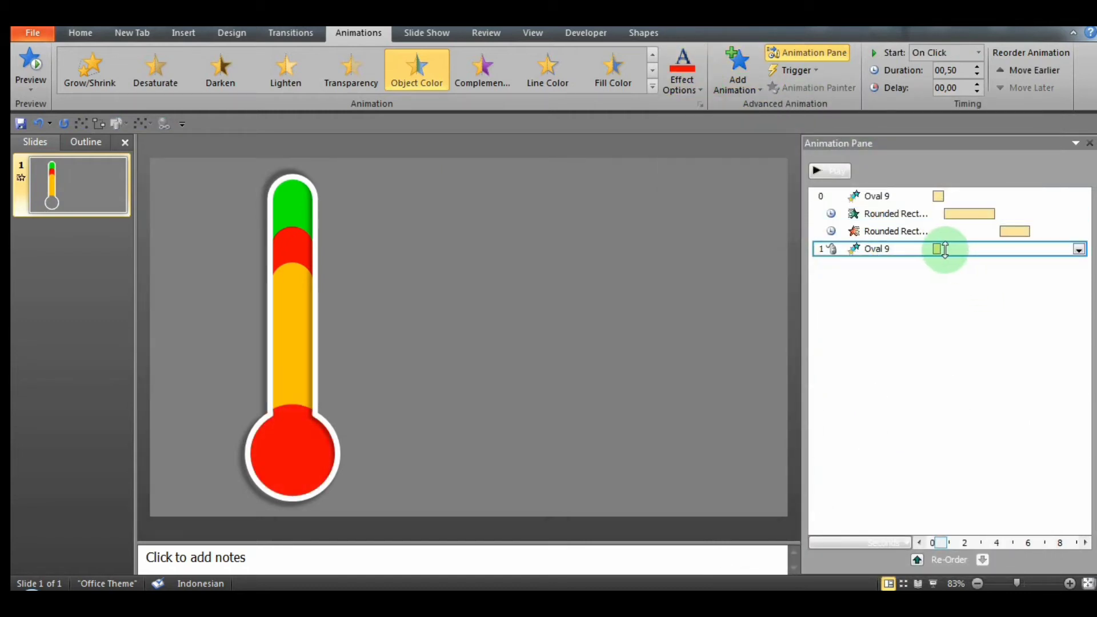
pyautogui.click(940, 249)
pyautogui.moveTo(945, 252); pyautogui.dragTo(946, 252)
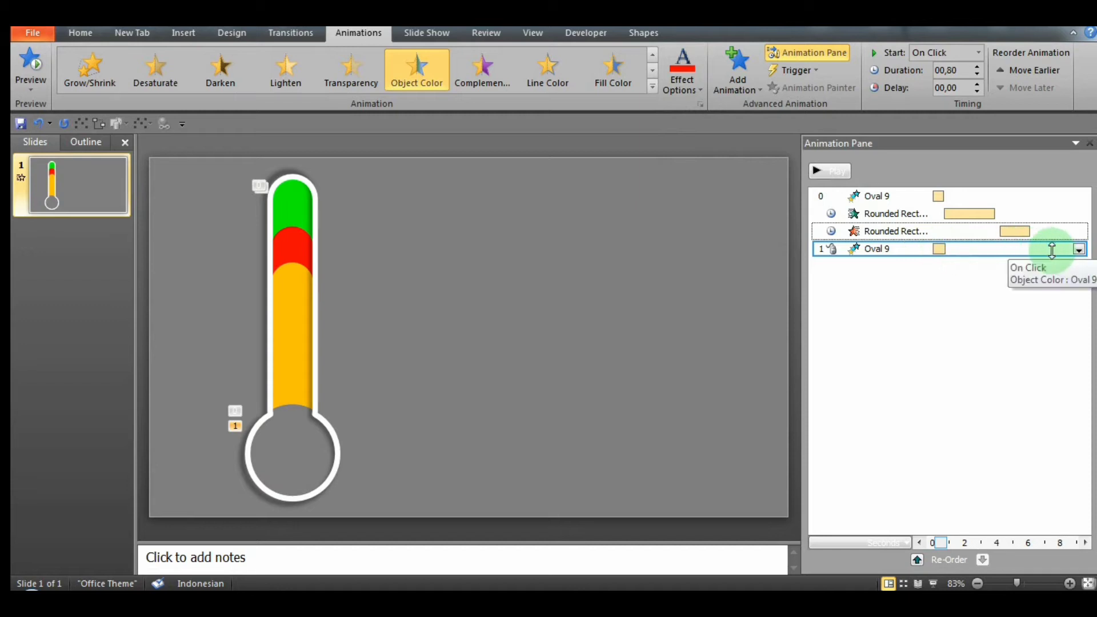
pyautogui.click(1080, 250)
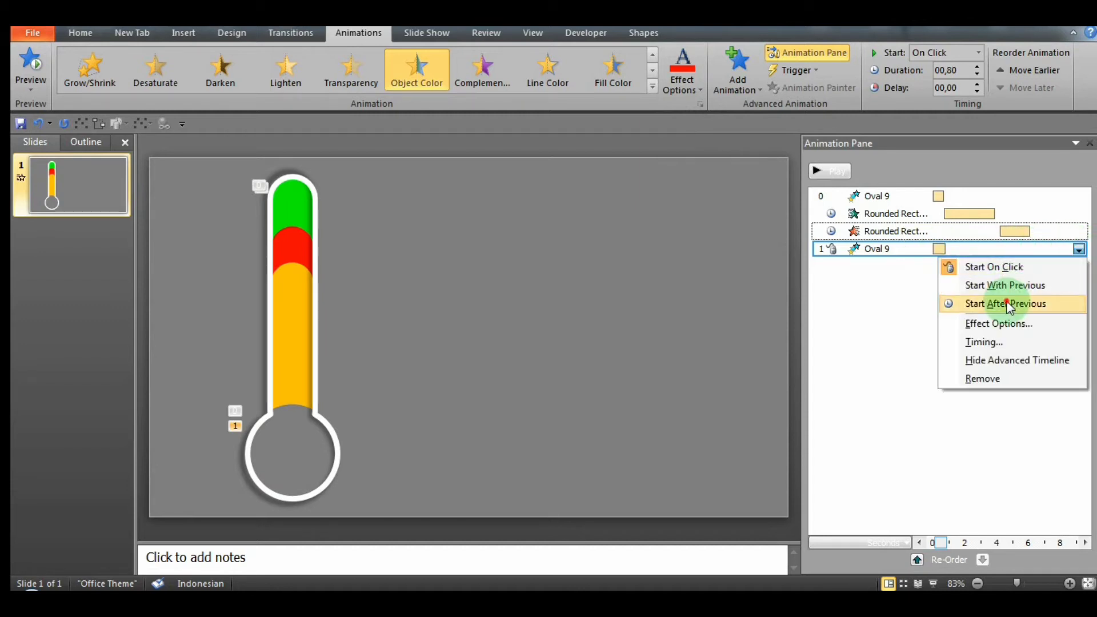
pyautogui.click(988, 301)
# Step: Copy the green bar's entrance and exit animations onto the red bar with Animation Painter, stopping the preview
pyautogui.click(299, 204)
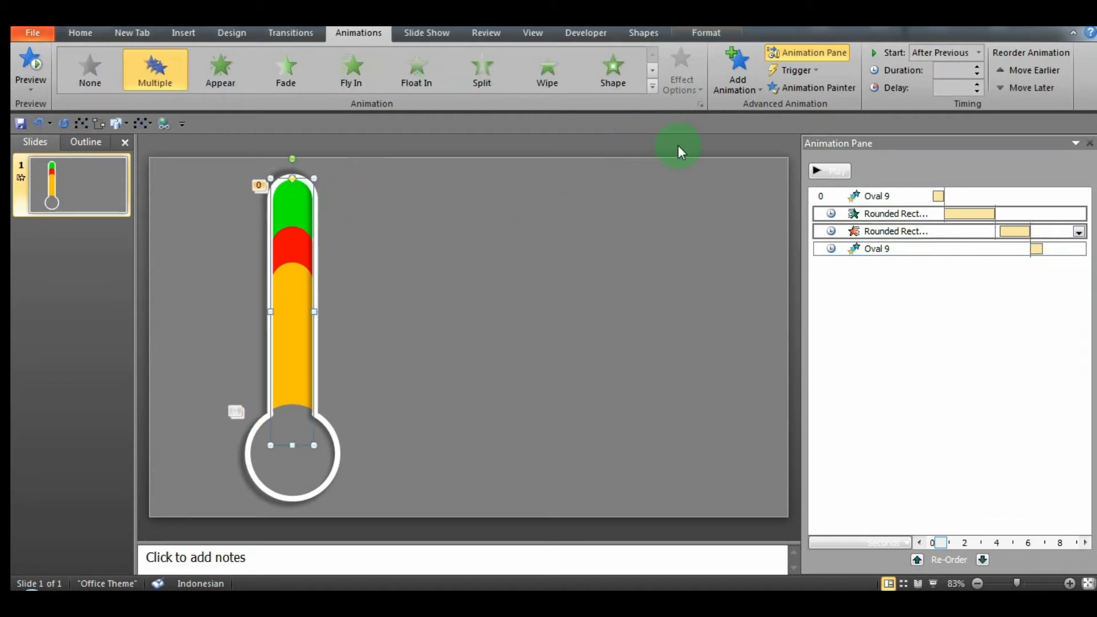
pyautogui.click(823, 88)
pyautogui.click(296, 242)
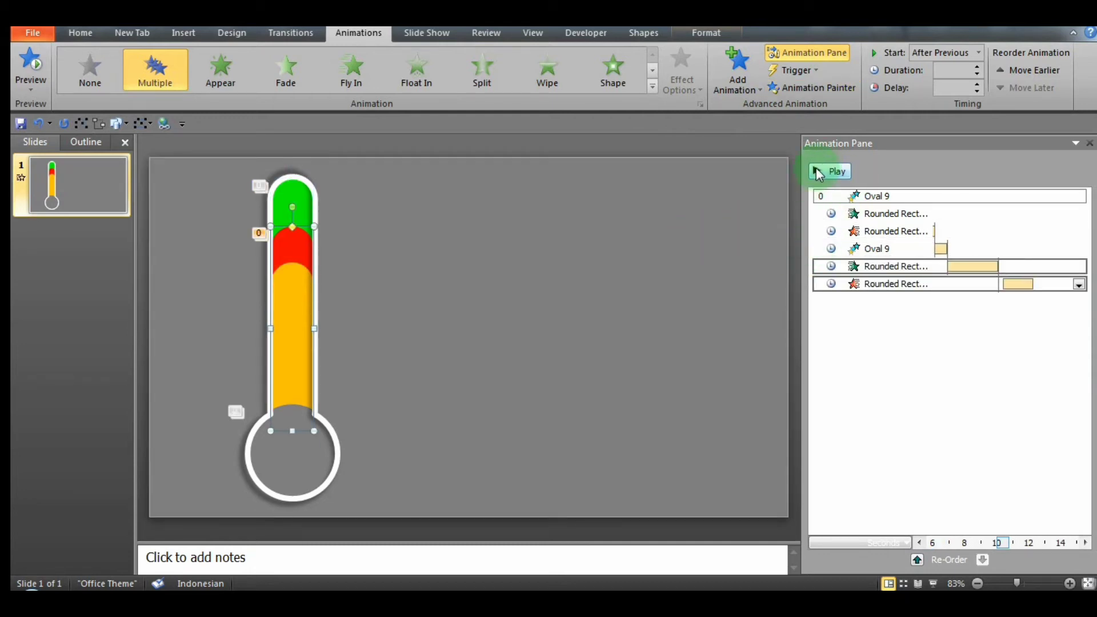
pyautogui.click(816, 169)
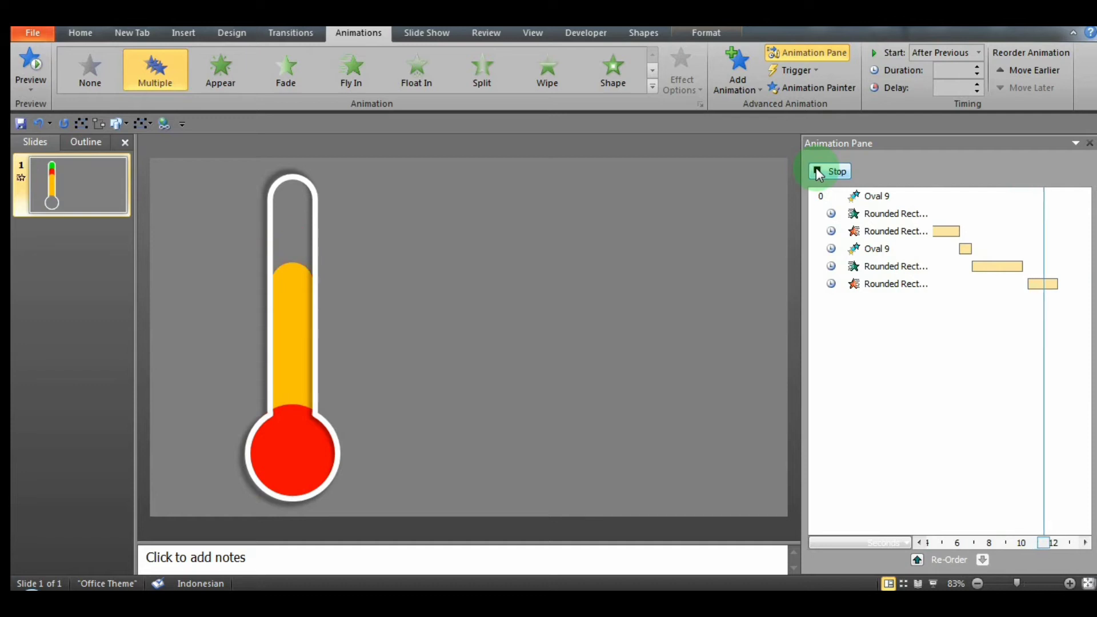
# Step: Add a third Object Color emphasis animation to the bulb circle and set its color to standard orange
pyautogui.click(308, 451)
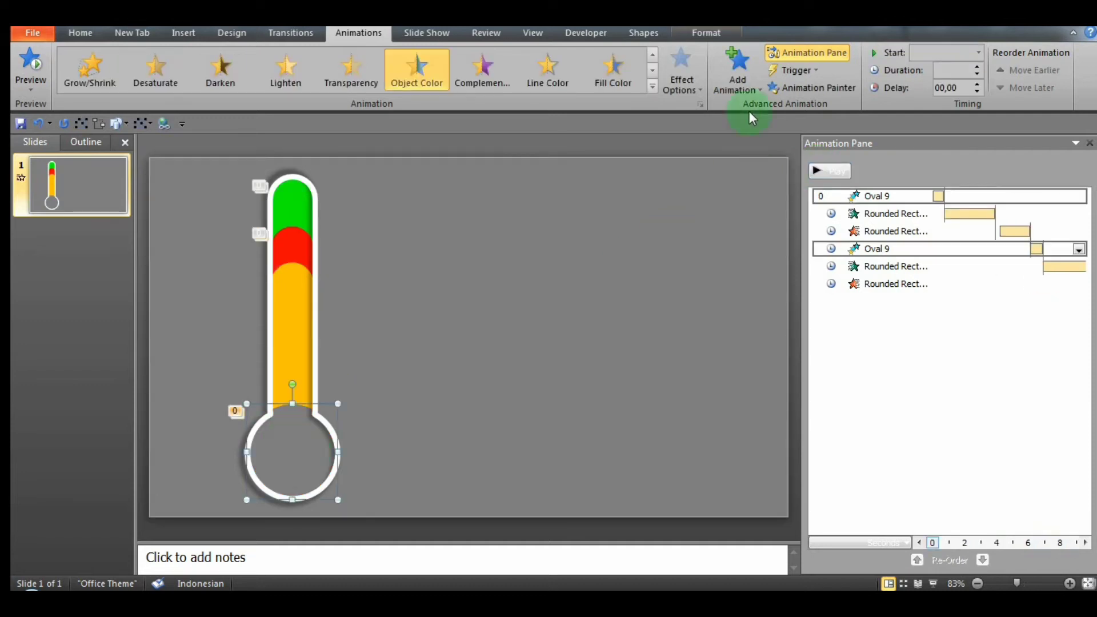
pyautogui.click(760, 86)
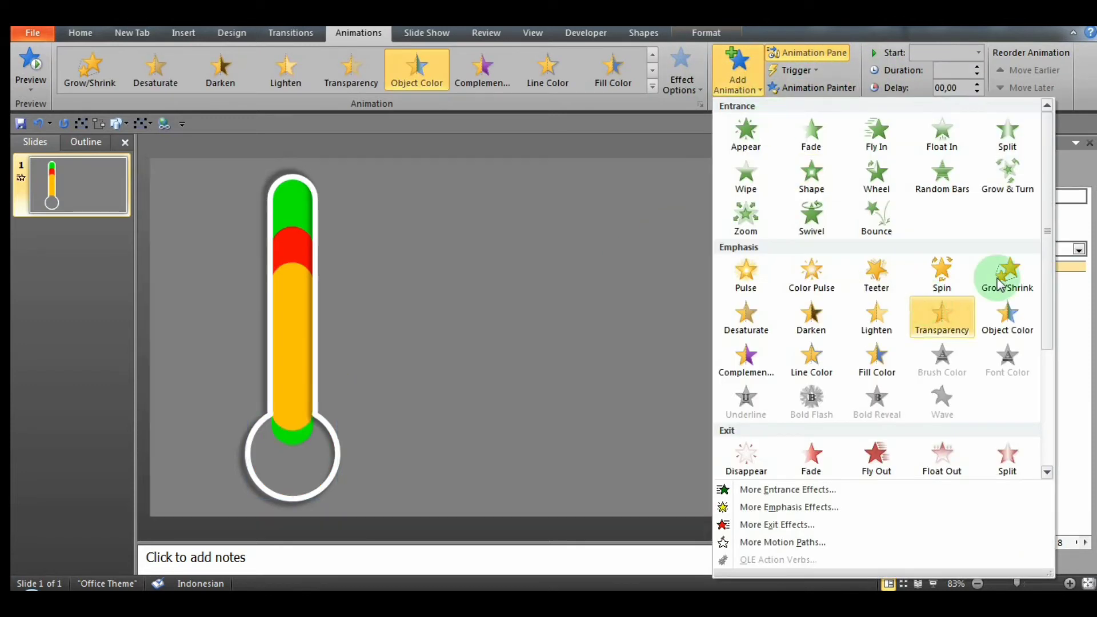
pyautogui.click(1016, 324)
pyautogui.click(700, 86)
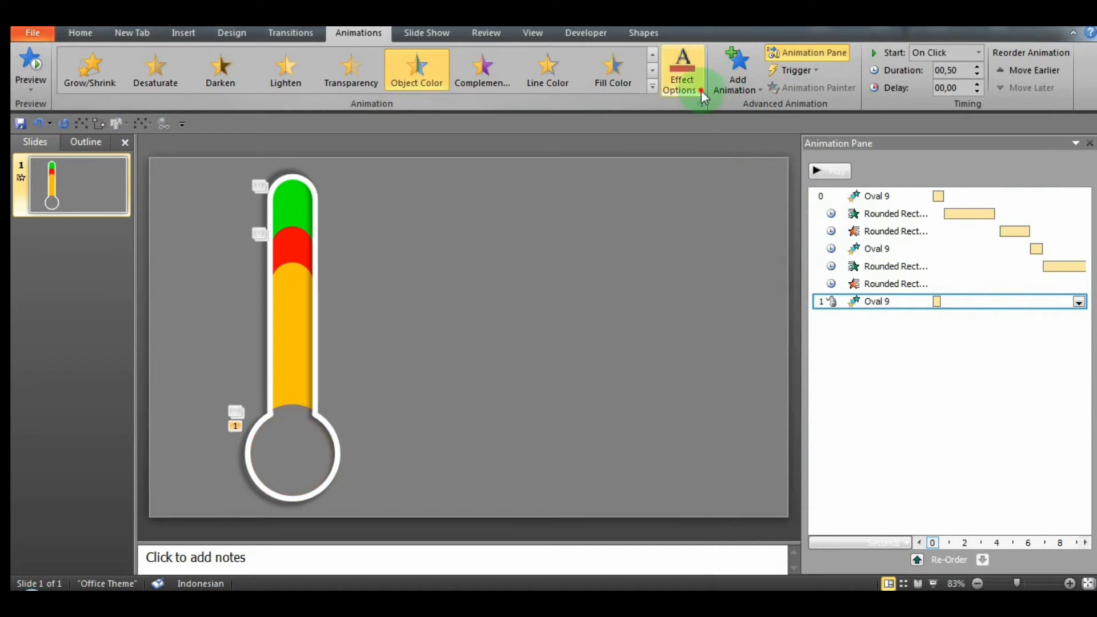
pyautogui.click(698, 207)
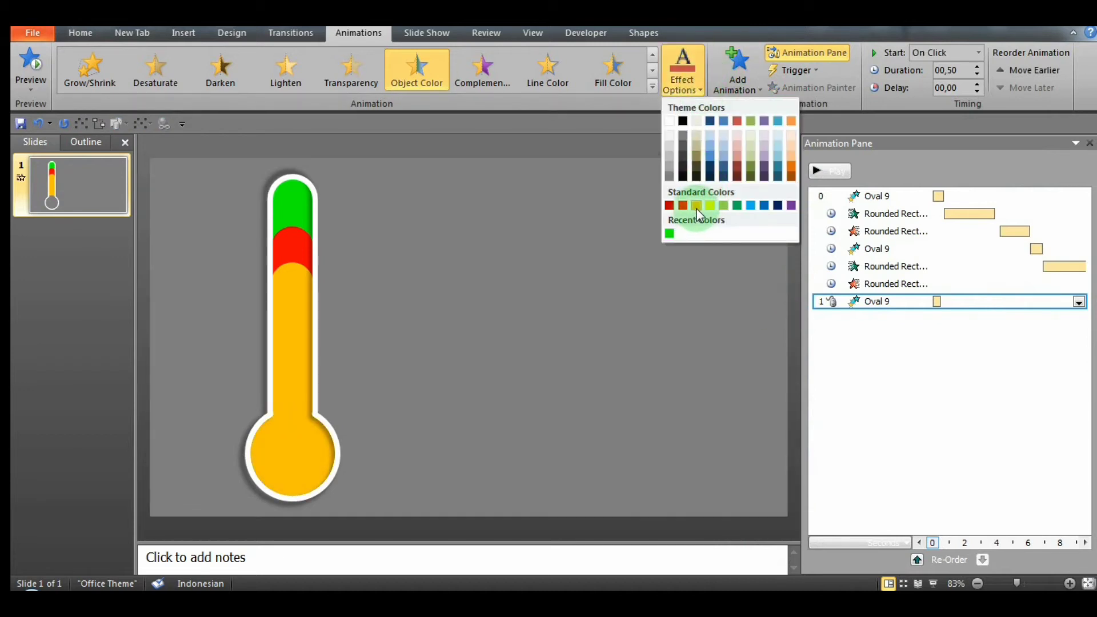
# Step: Set the bulb's orange color animation to start After Previous and last 0.60 seconds
pyautogui.click(1079, 302)
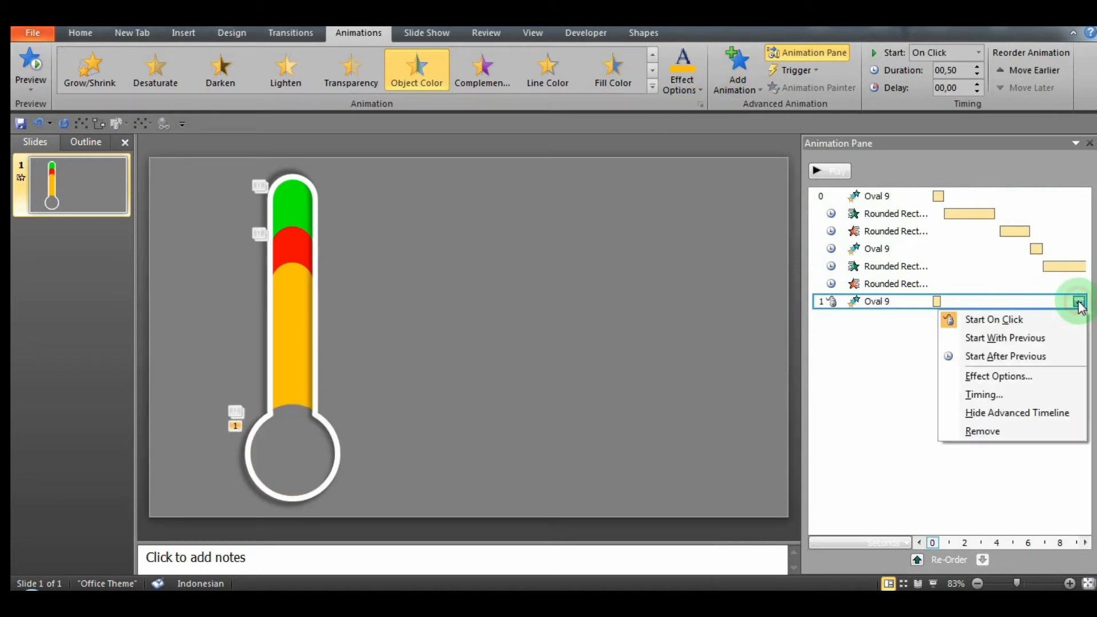
pyautogui.click(1024, 355)
pyautogui.moveTo(1016, 301); pyautogui.dragTo(1012, 302)
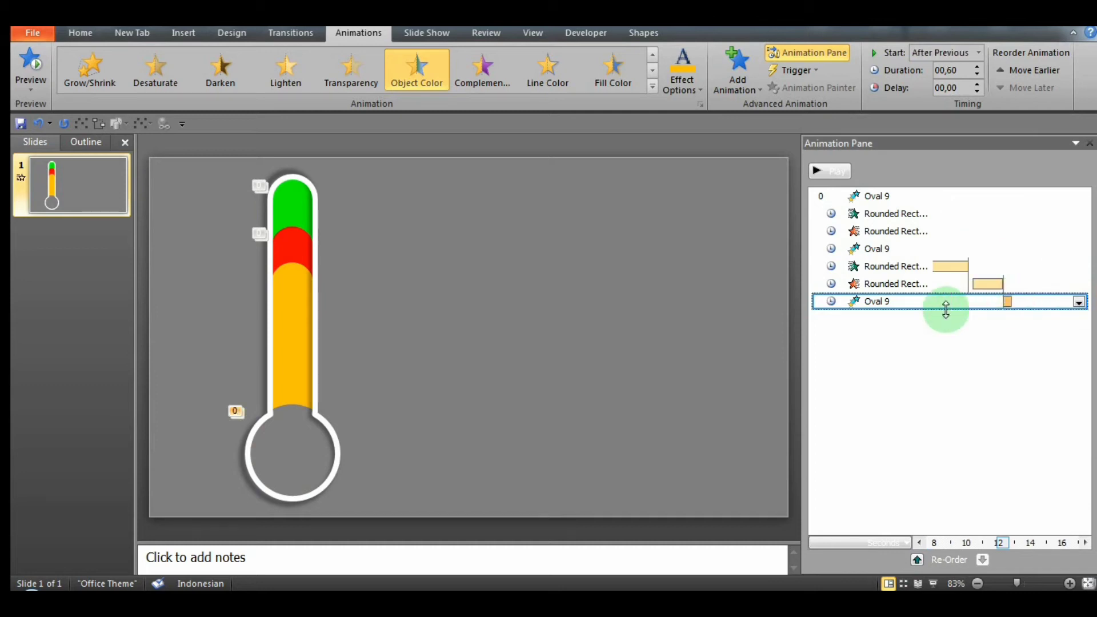
pyautogui.click(685, 347)
# Step: Copy the red bar's entrance and exit animations onto the orange bar with Animation Painter
pyautogui.click(293, 238)
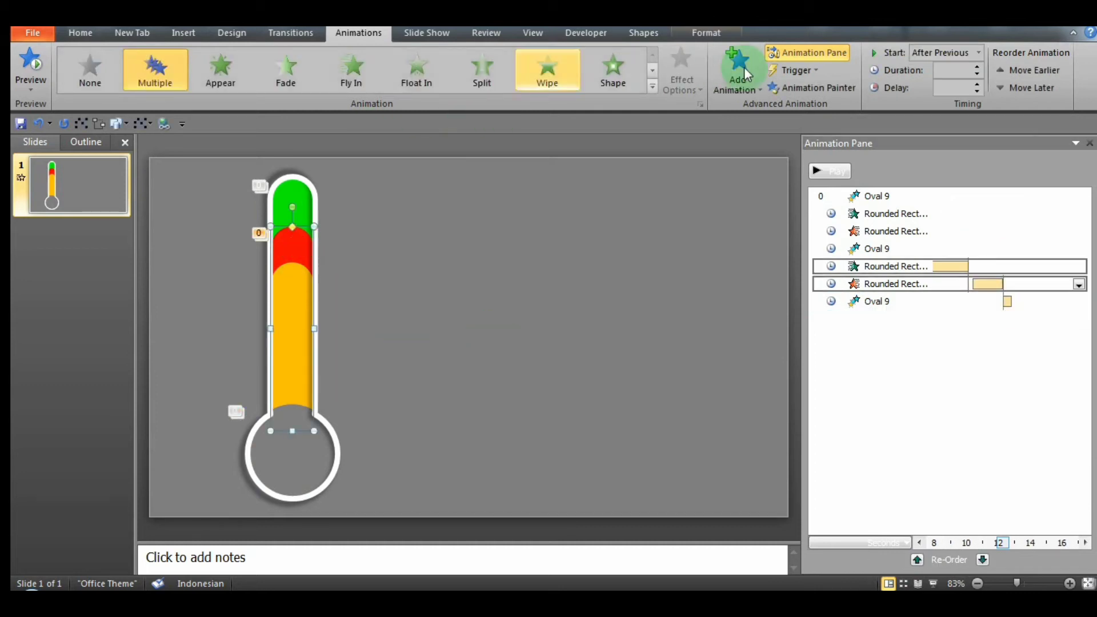
pyautogui.click(836, 87)
pyautogui.click(296, 334)
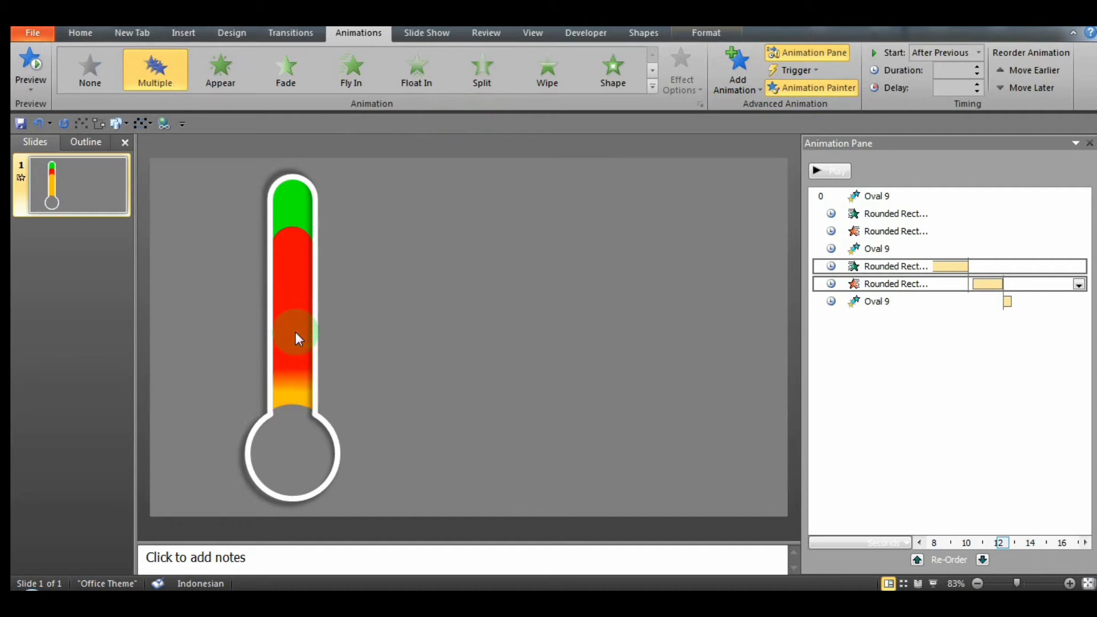
pyautogui.click(489, 371)
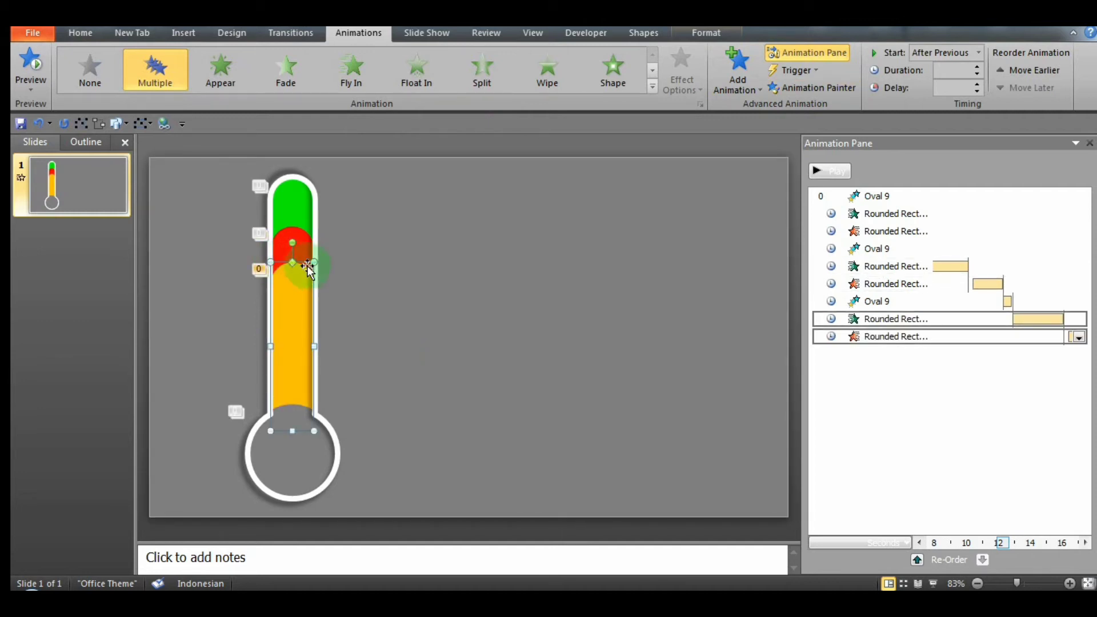
# Step: Raise the orange bar's top edge slightly and remove its exit Wipe animation
pyautogui.moveTo(314, 262); pyautogui.dragTo(314, 252)
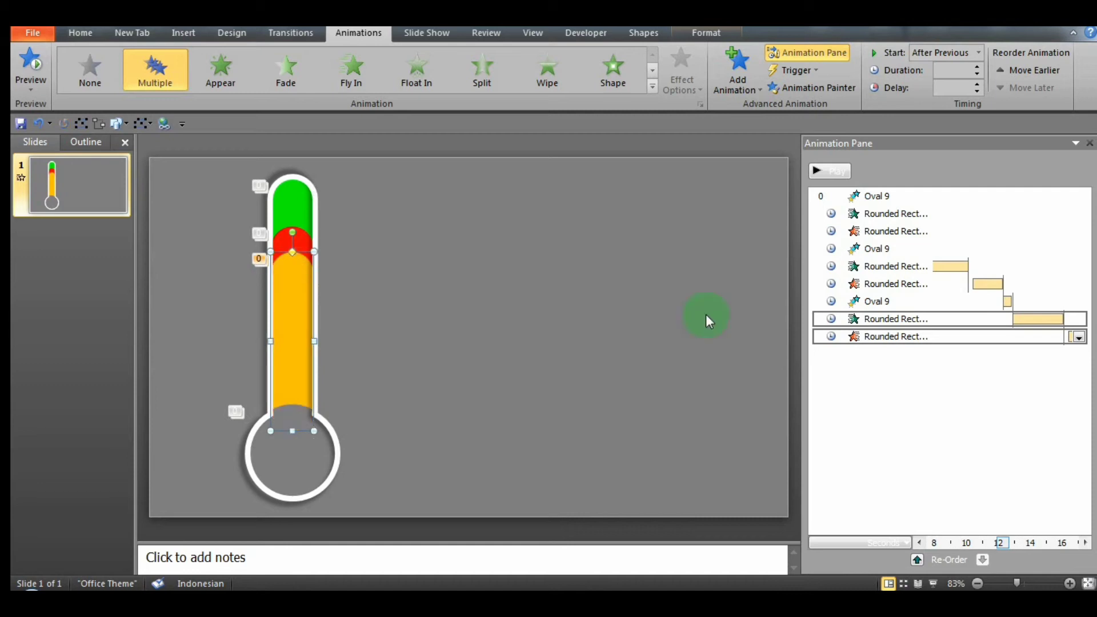
pyautogui.click(1082, 341)
pyautogui.click(1080, 337)
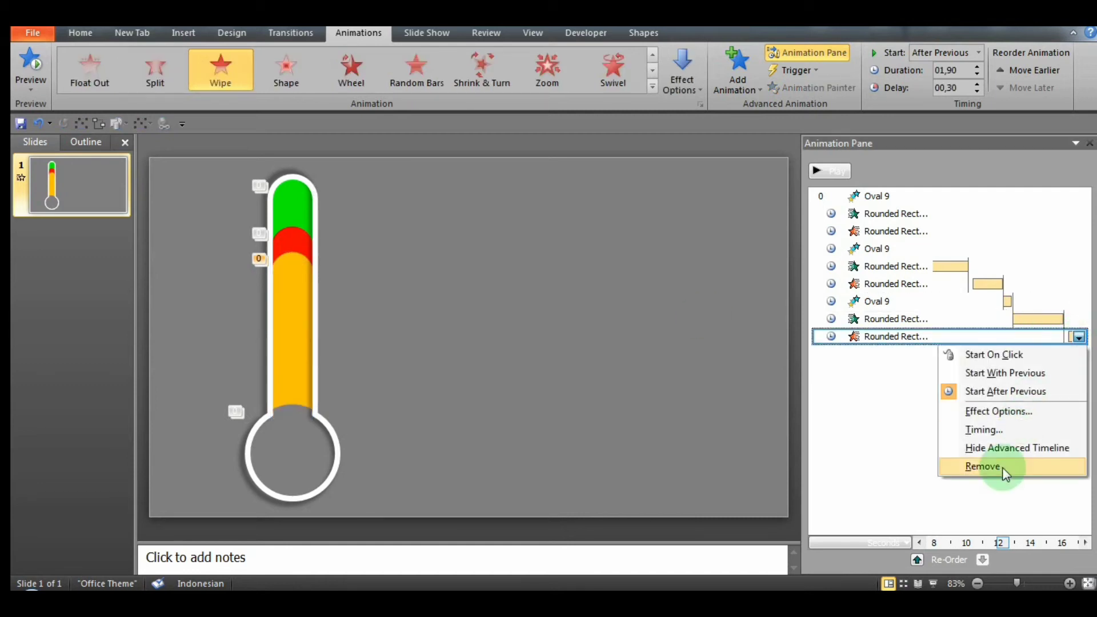
pyautogui.click(987, 465)
# Step: Preview the slide's animation sequence and close the Animation Pane
pyautogui.click(819, 170)
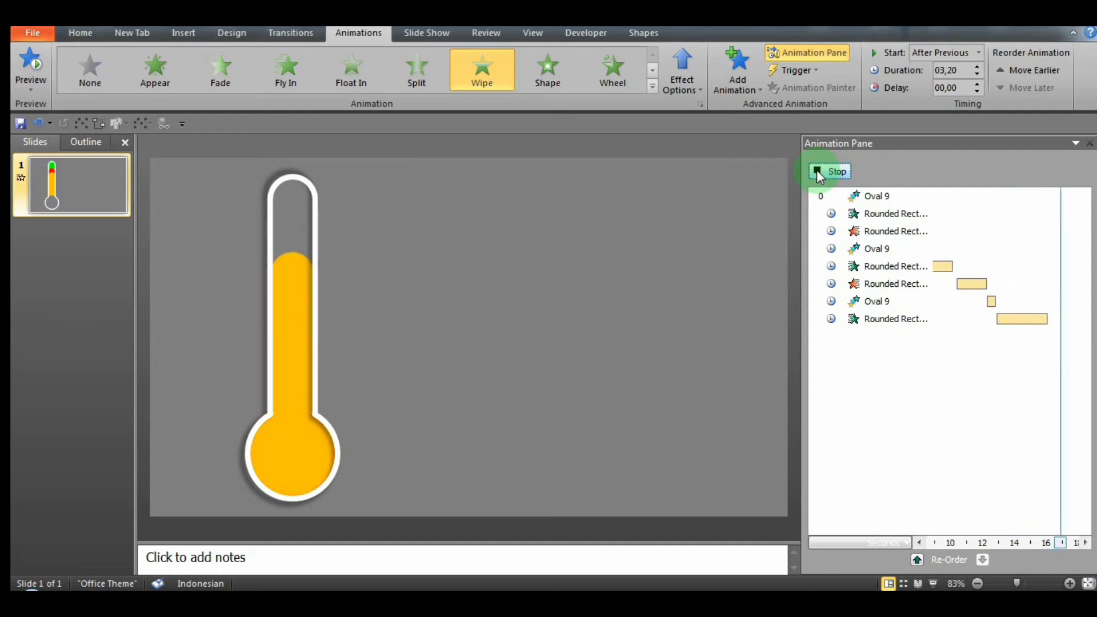
pyautogui.click(1090, 143)
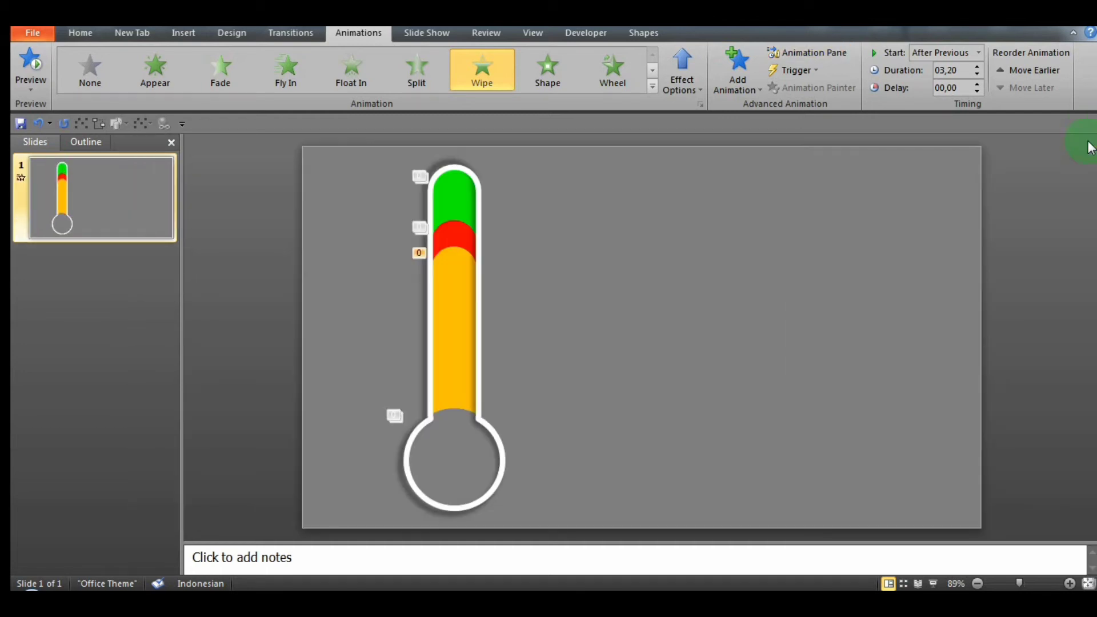
pyautogui.click(874, 212)
# Step: Move the orange bar out of the thermometer tube and draw a rectangle covering its rounded top
pyautogui.moveTo(454, 261); pyautogui.dragTo(558, 264)
pyautogui.click(180, 32)
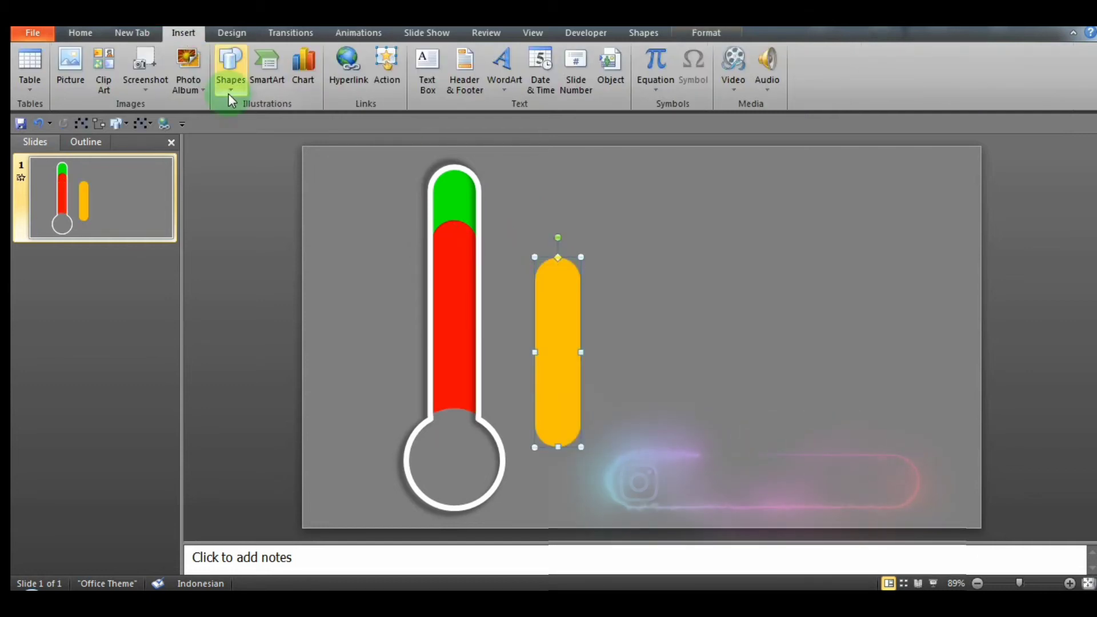
pyautogui.click(230, 90)
pyautogui.click(243, 114)
pyautogui.moveTo(629, 218); pyautogui.dragTo(816, 279)
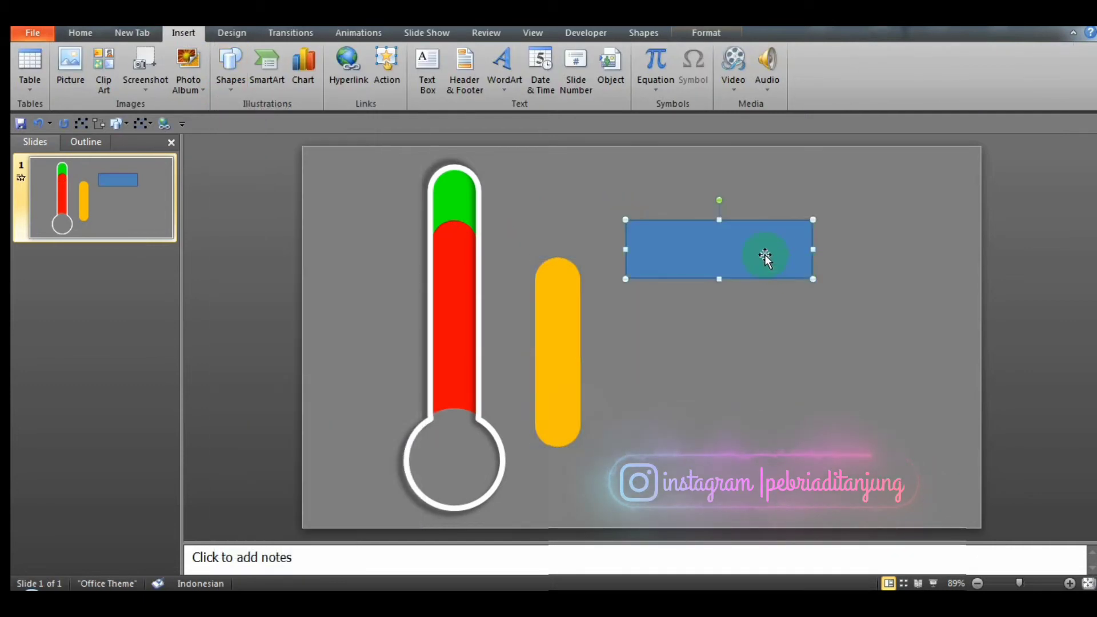
pyautogui.moveTo(767, 253); pyautogui.dragTo(667, 260)
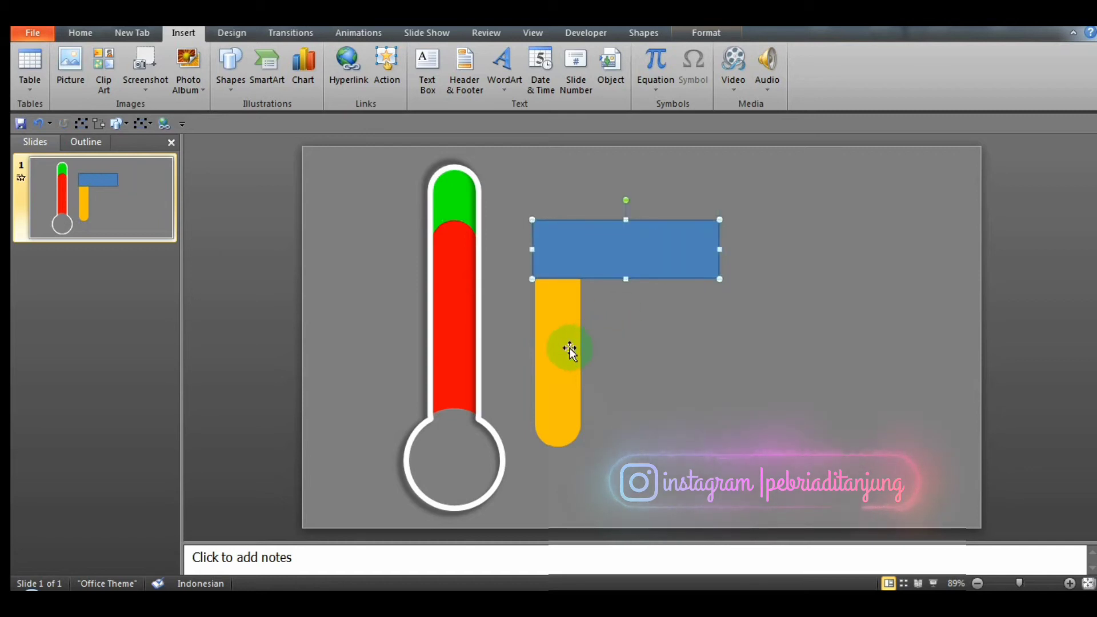
# Step: Subtract the rectangle from the orange bar with Shape Subtract to give the bar a flat top
pyautogui.click(661, 238)
pyautogui.click(753, 366)
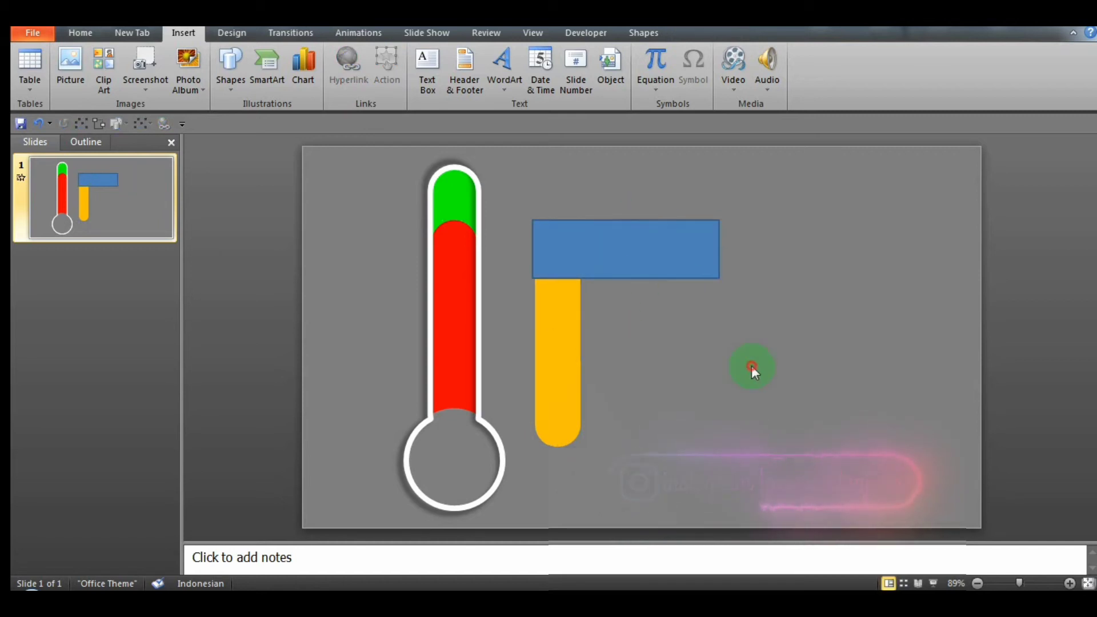
pyautogui.click(554, 350)
pyautogui.keyDown('shift'); pyautogui.click(629, 255); pyautogui.keyUp('shift')
pyautogui.click(644, 33)
pyautogui.click(115, 69)
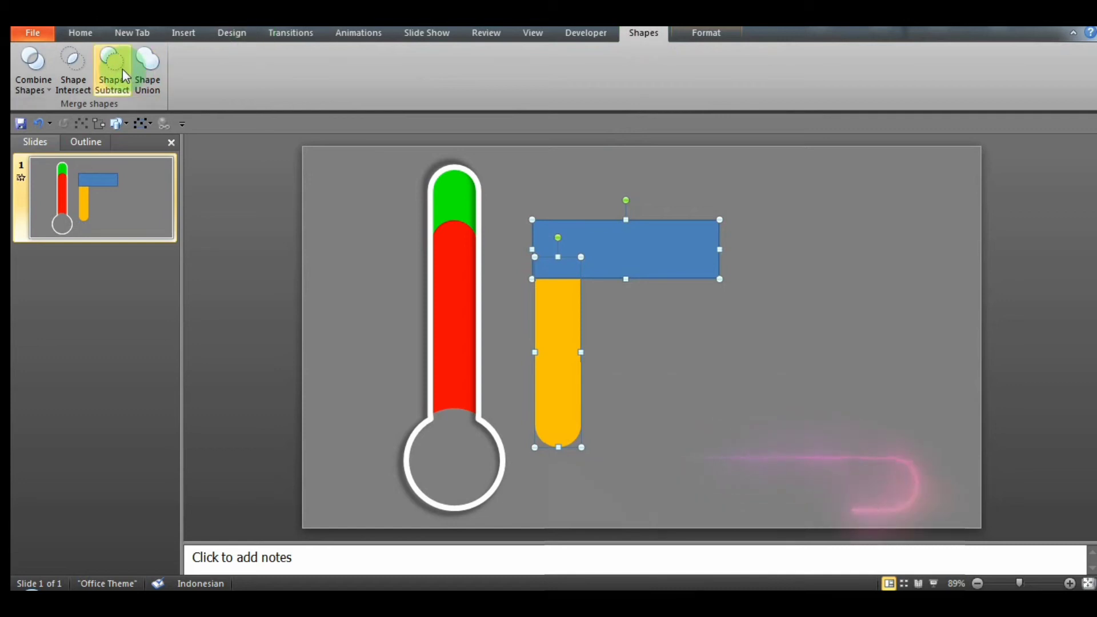
pyautogui.click(602, 256)
# Step: Move the flat-topped orange bar back into the thermometer tube and preview the animations
pyautogui.click(359, 33)
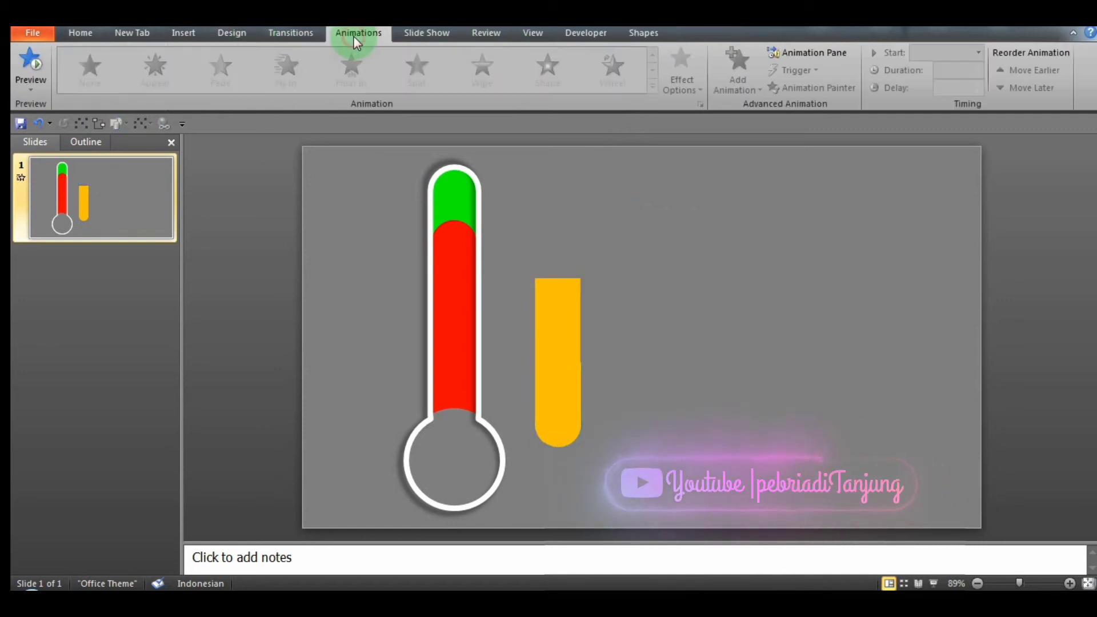
pyautogui.moveTo(574, 297); pyautogui.dragTo(479, 303)
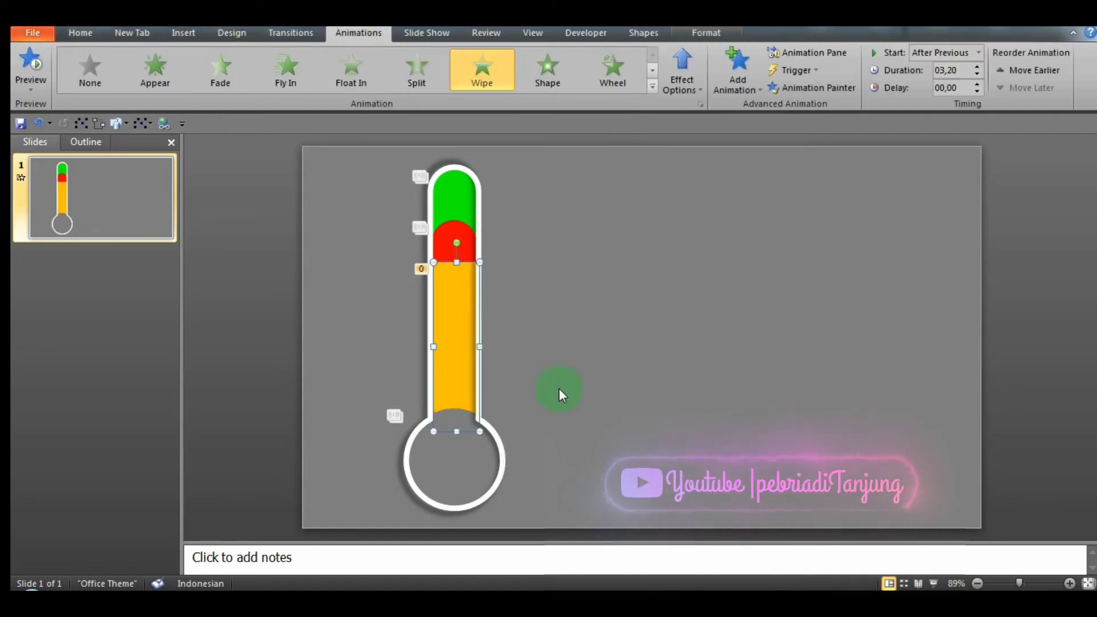
pyautogui.click(559, 392)
pyautogui.click(449, 348)
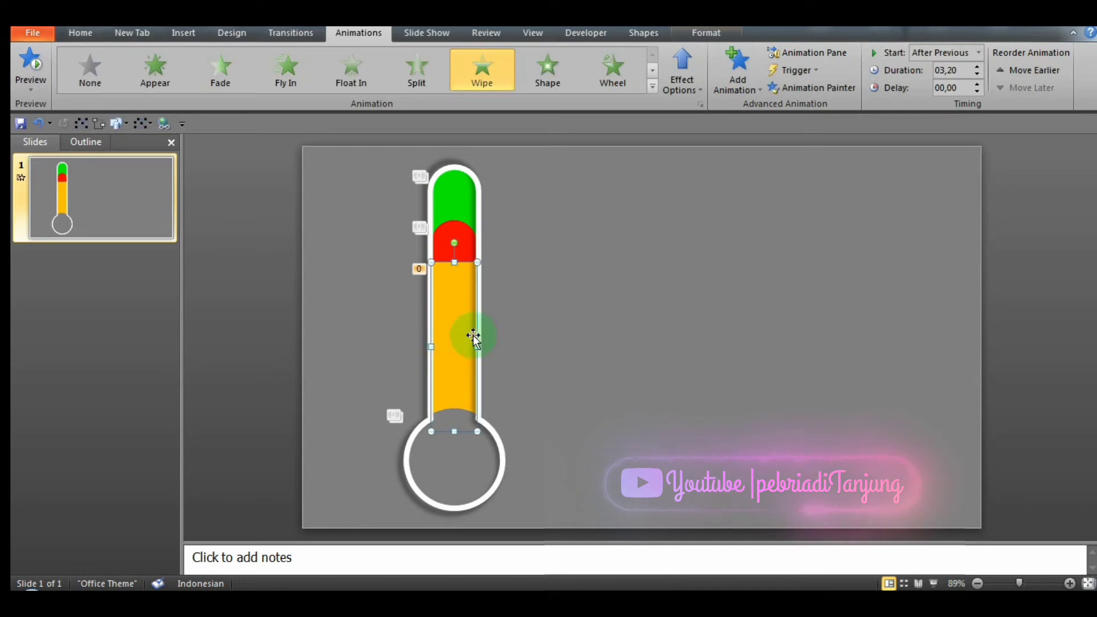
pyautogui.click(823, 53)
pyautogui.click(816, 171)
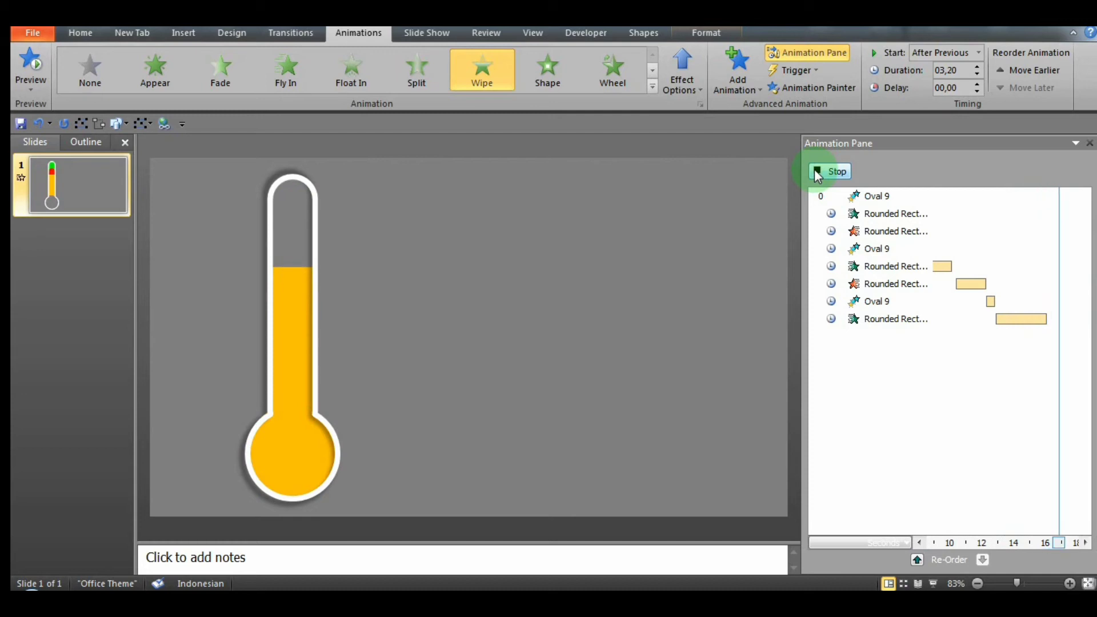
# Step: Move the red bar out beside the thermometer and draw a rectangle over its rounded top
pyautogui.click(510, 201)
pyautogui.moveTo(297, 251); pyautogui.dragTo(415, 257)
pyautogui.click(186, 35)
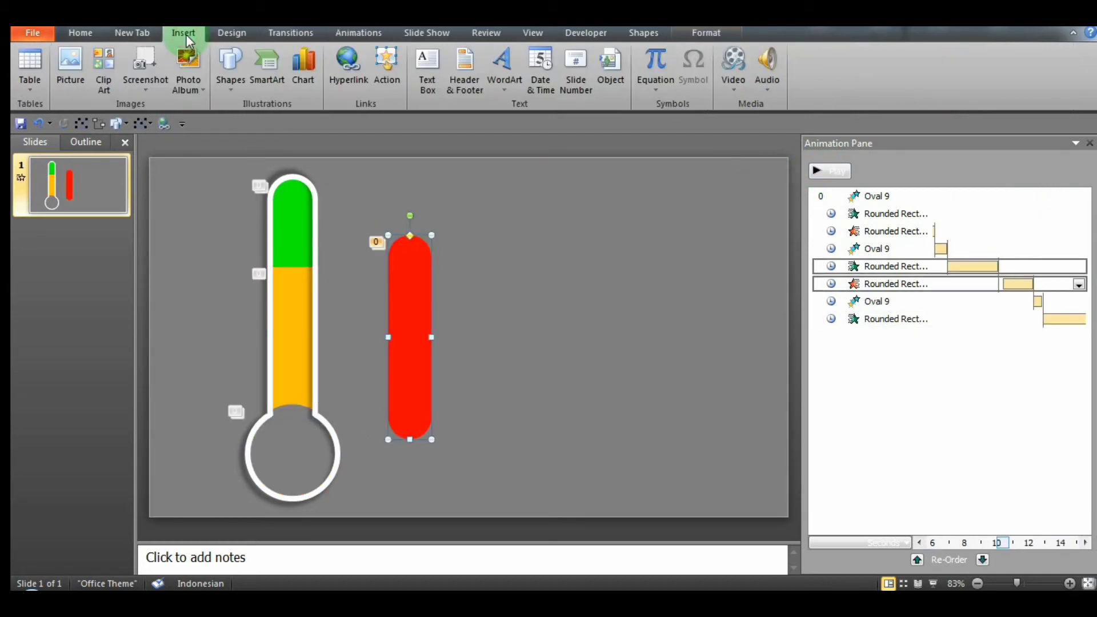
pyautogui.click(233, 86)
pyautogui.click(268, 122)
pyautogui.moveTo(375, 203); pyautogui.dragTo(474, 252)
# Step: Subtract the rectangle from the red bar with Shape Subtract to flatten its top
pyautogui.click(480, 314)
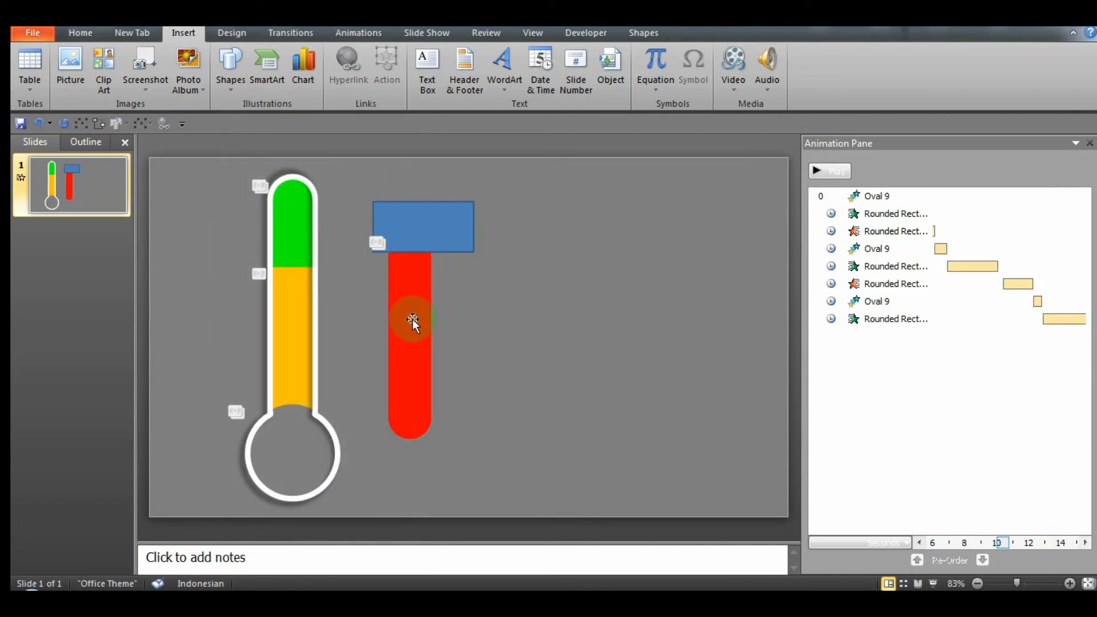
pyautogui.click(417, 321)
pyautogui.click(640, 33)
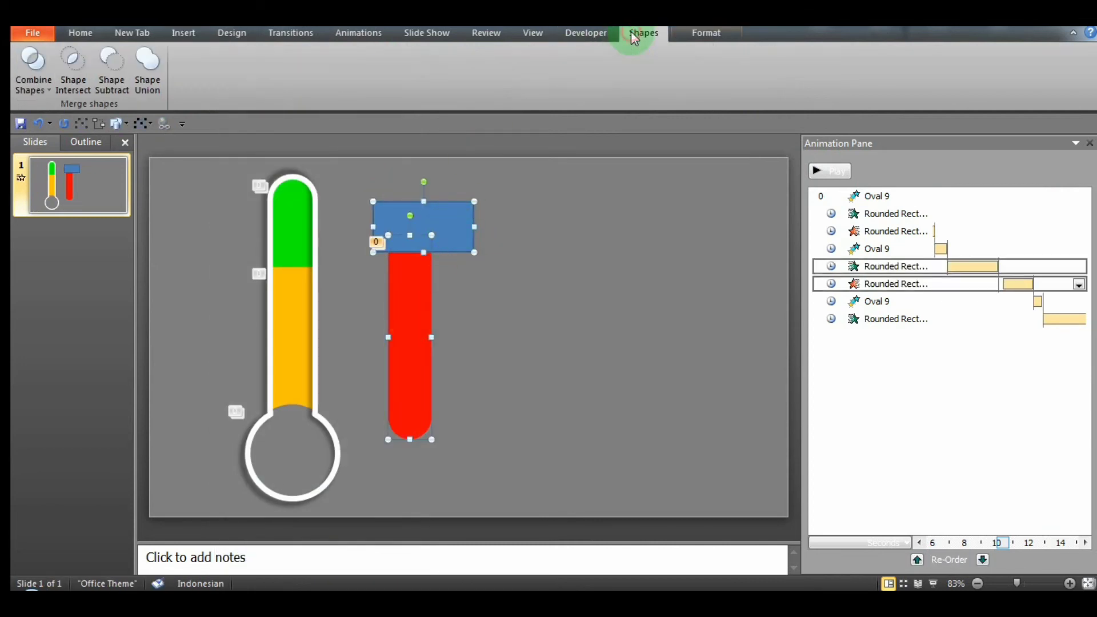
pyautogui.click(115, 86)
pyautogui.click(554, 287)
# Step: Move the red bar back into the tube, extend its top slightly upward and close the Animation Pane
pyautogui.moveTo(414, 317); pyautogui.dragTo(296, 312)
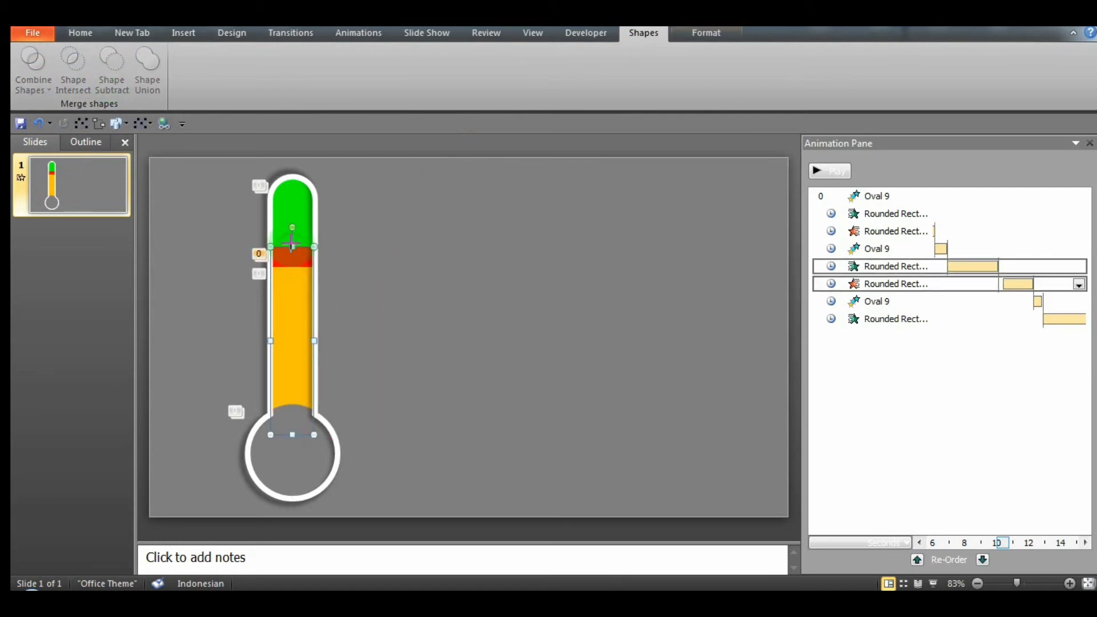
pyautogui.moveTo(292, 244); pyautogui.dragTo(292, 231)
pyautogui.click(939, 264)
pyautogui.click(1089, 144)
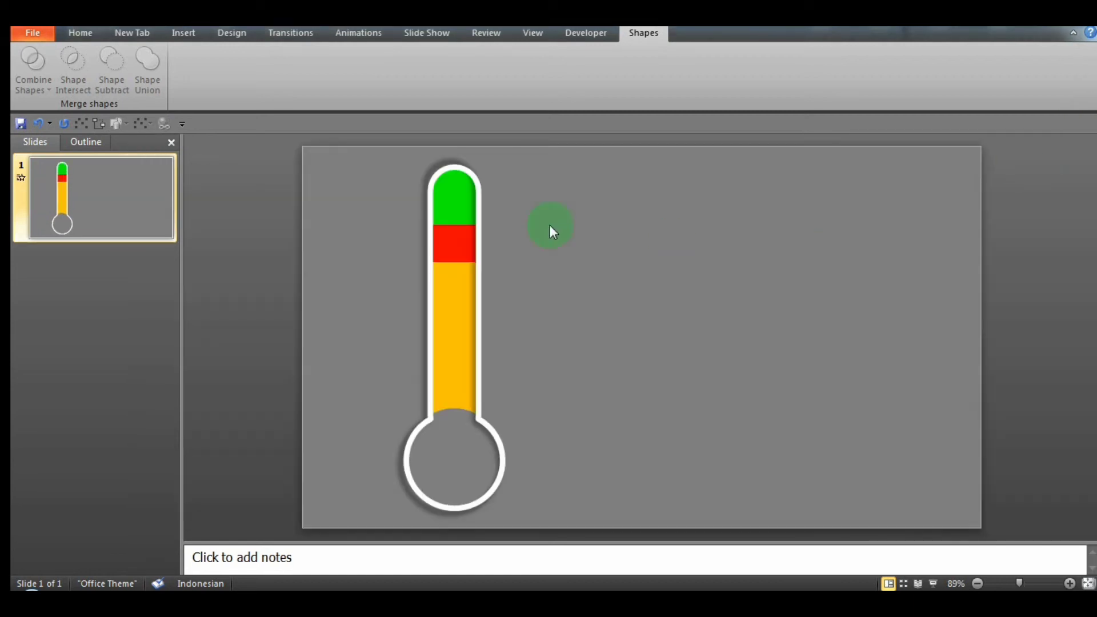
# Step: Insert a clustered column chart on the slide
pyautogui.click(177, 32)
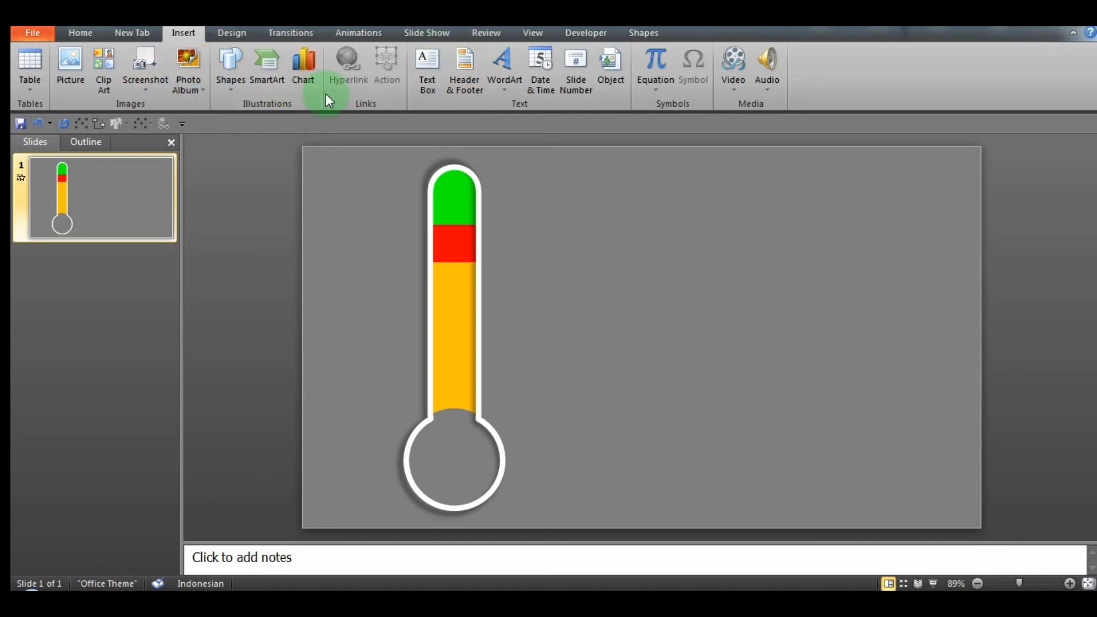
pyautogui.click(303, 70)
pyautogui.click(663, 433)
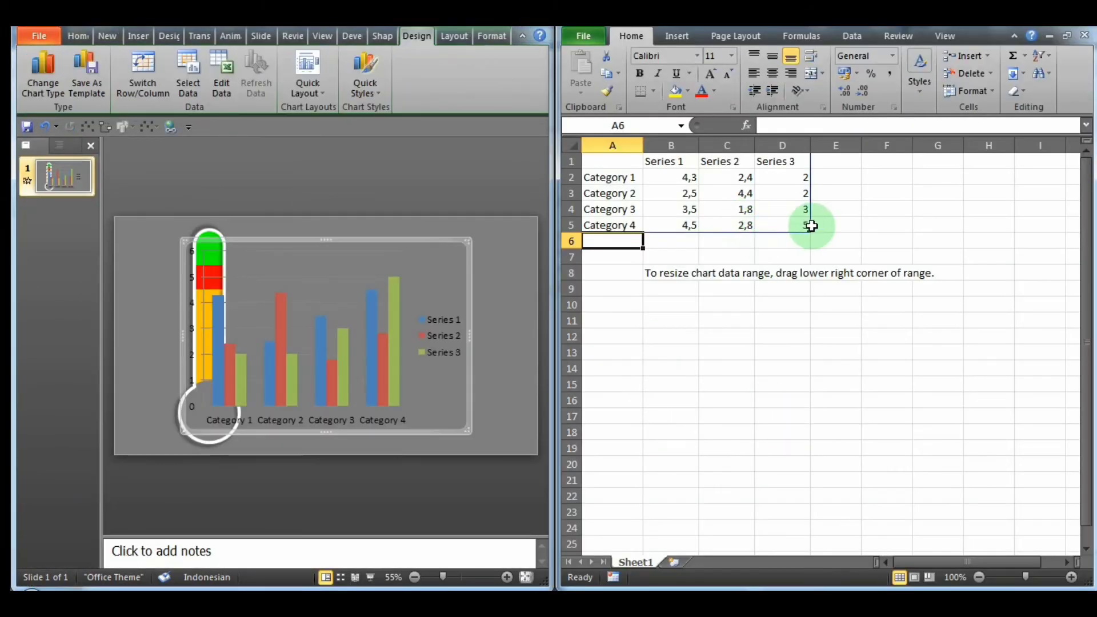
# Step: Clear all sample values from the chart data except the Category 1 value of Series 1
pyautogui.click(803, 207)
pyautogui.click(796, 227)
pyautogui.press('BackSpace')
pyautogui.click(748, 226)
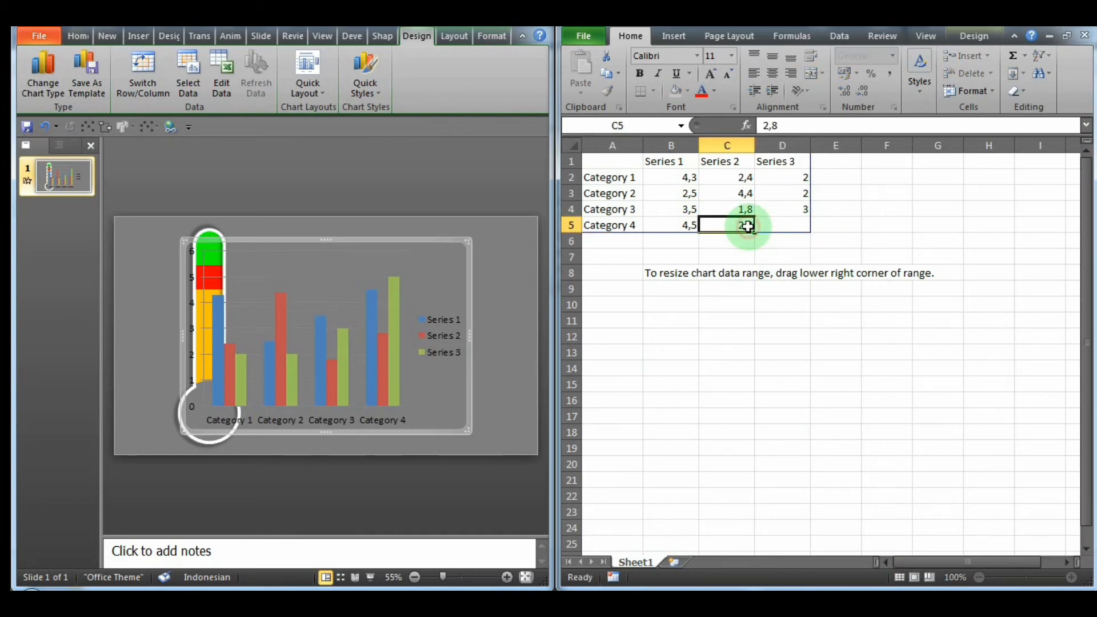
pyautogui.press('BackSpace')
pyautogui.click(691, 199)
pyautogui.press('BackSpace')
pyautogui.click(693, 208)
pyautogui.press('BackSpace')
pyautogui.click(687, 230)
pyautogui.press('BackSpace')
pyautogui.click(733, 209)
pyautogui.press('BackSpace')
pyautogui.click(738, 195)
pyautogui.press('BackSpace')
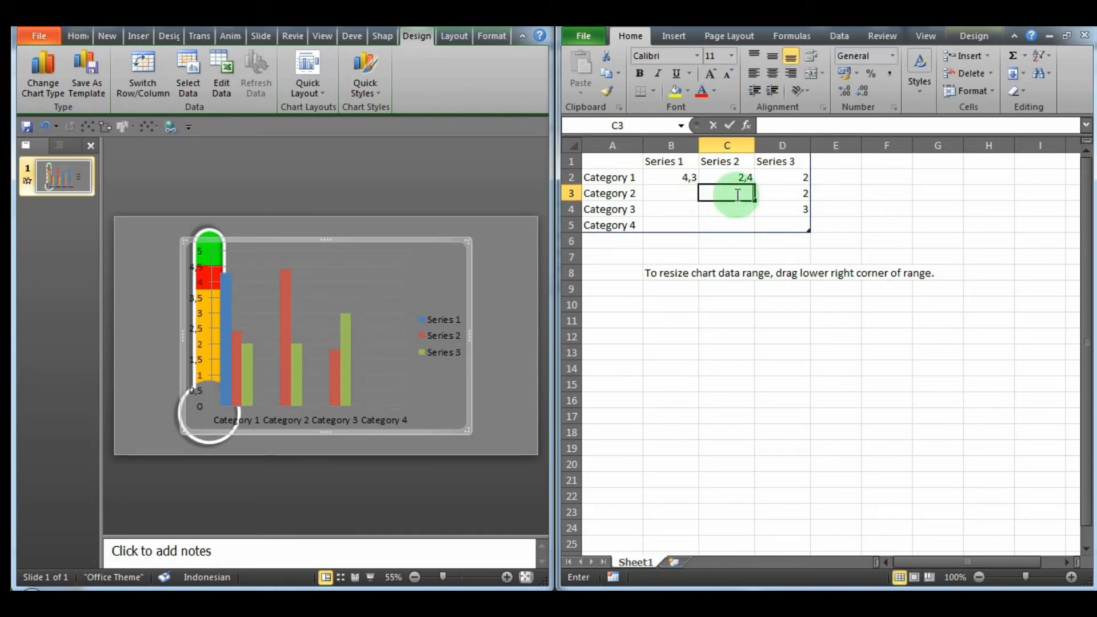
pyautogui.press('BackSpace')
pyautogui.click(805, 178)
pyautogui.press('BackSpace')
pyautogui.click(727, 177)
pyautogui.press('BackSpace')
# Step: Set the Category 1 value of Series 1 to 60 and close the chart worksheet
pyautogui.click(685, 177)
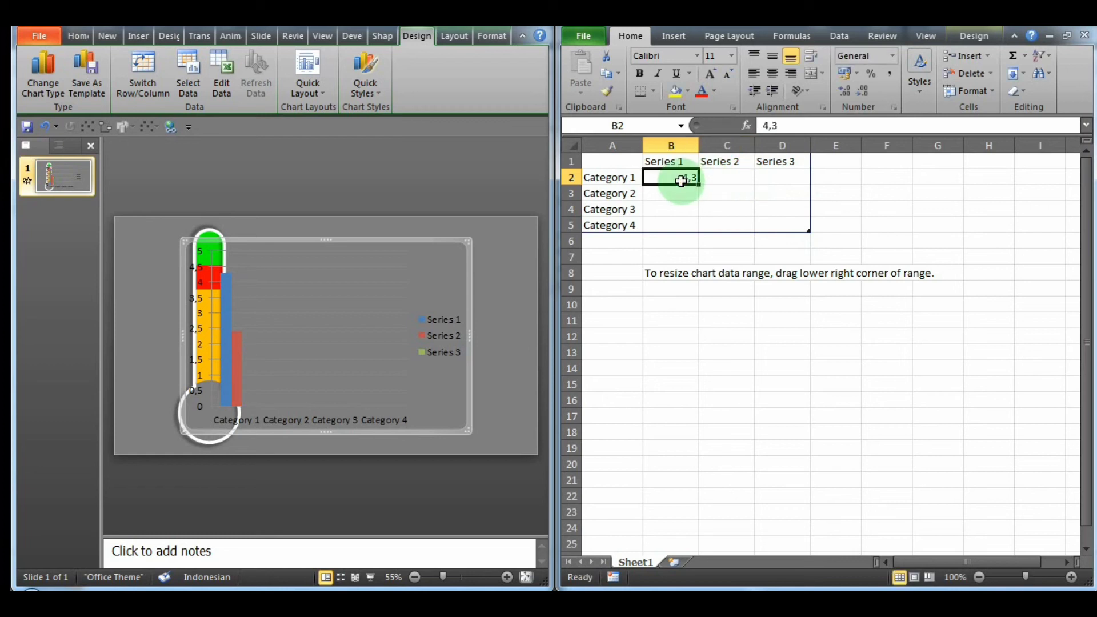
pyautogui.click(693, 177)
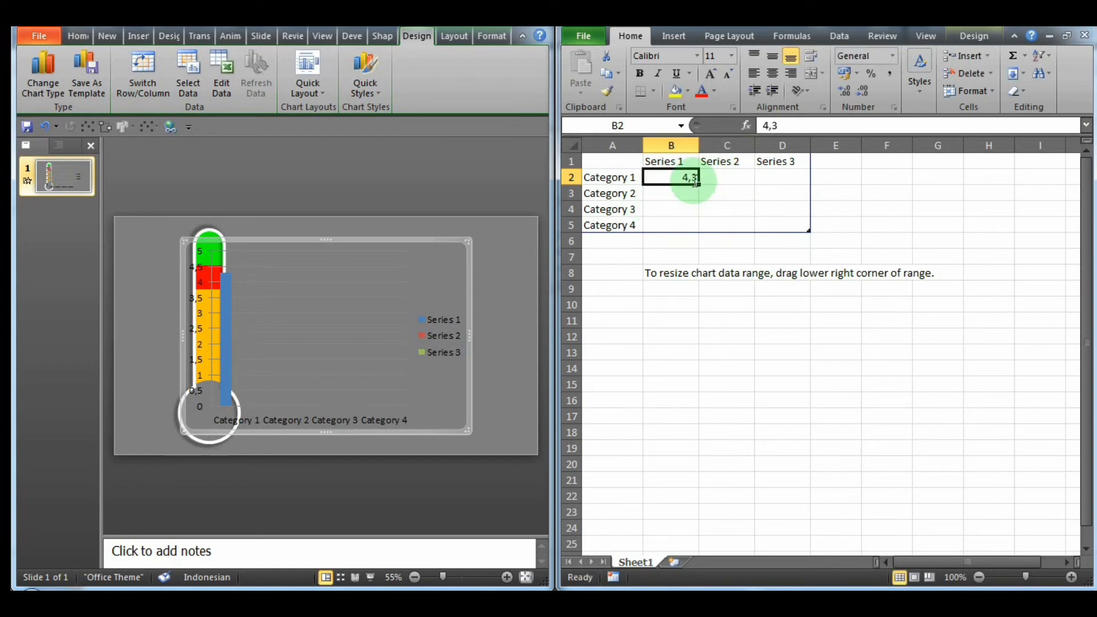
pyautogui.press('BackSpace')
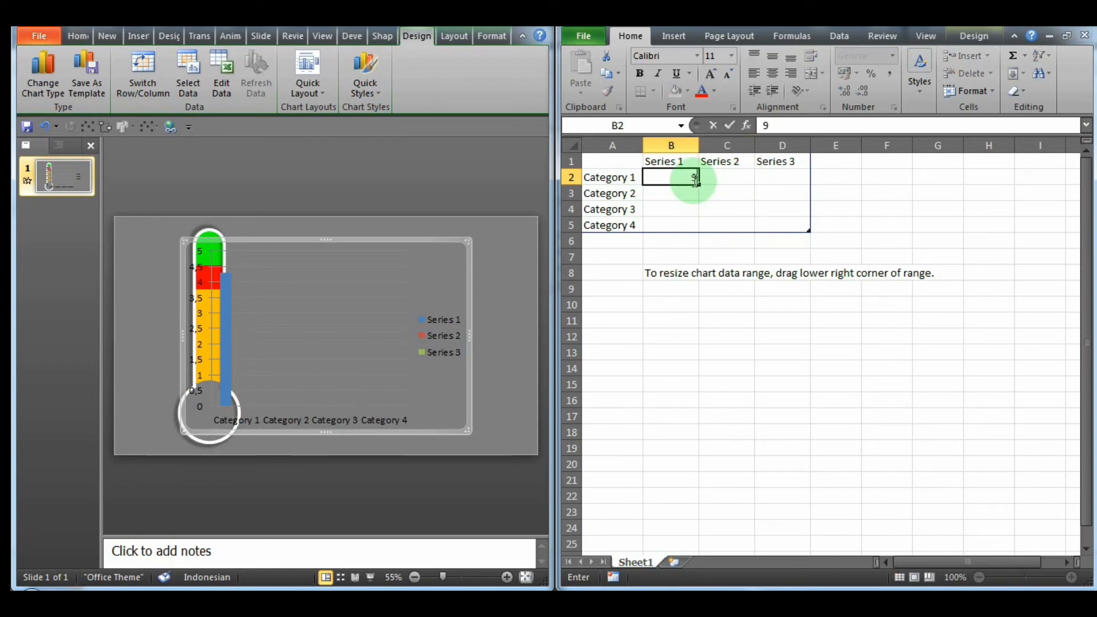
pyautogui.write('60')
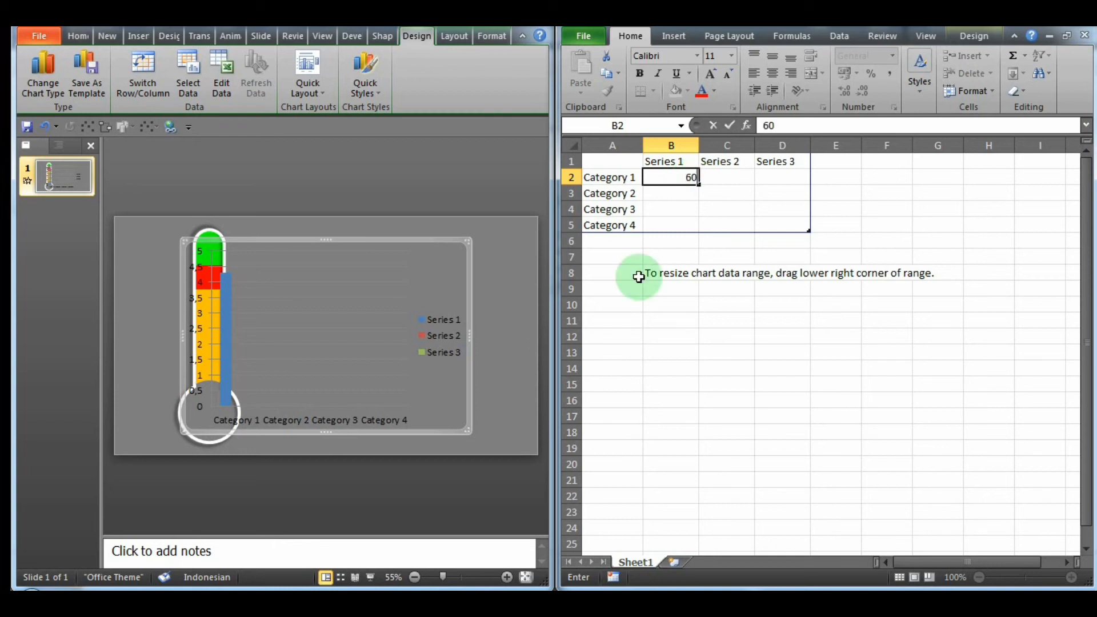
pyautogui.click(762, 480)
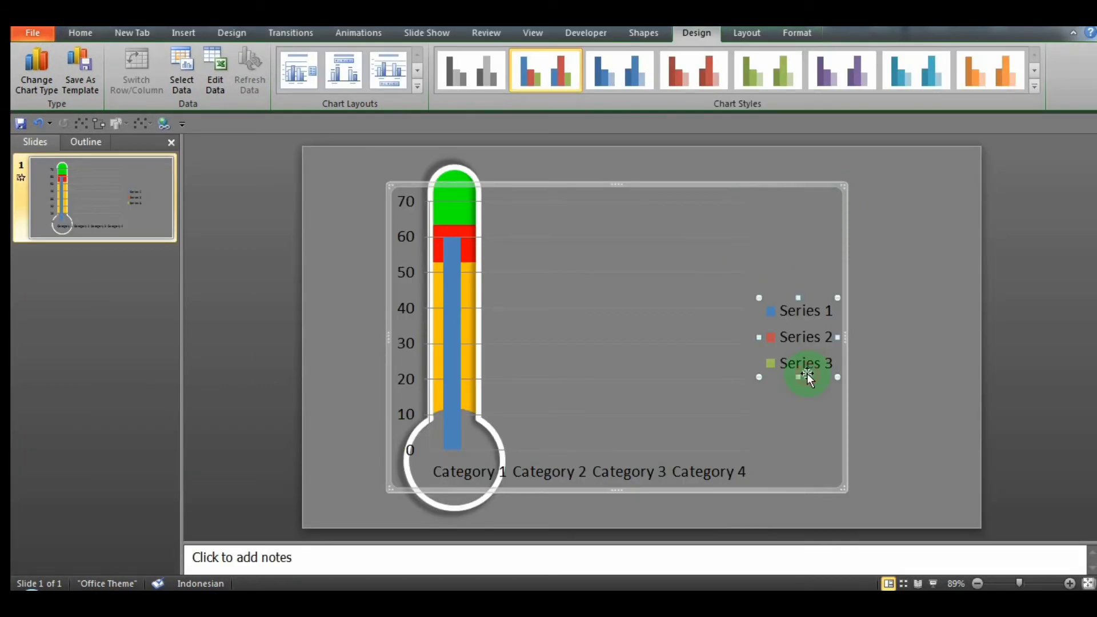
# Step: Delete the chart's legend, gridlines and category labels, and move the chart so its scale stands beside the tube
pyautogui.press('Delete')
pyautogui.press('Delete')
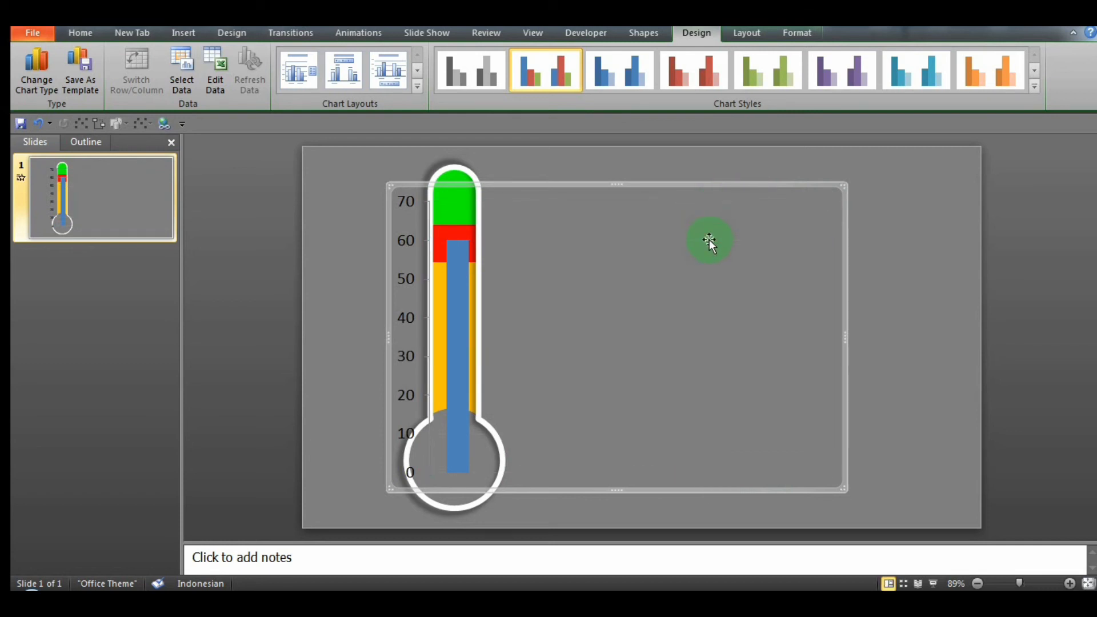
pyautogui.moveTo(547, 183); pyautogui.dragTo(520, 161)
pyautogui.click(520, 159)
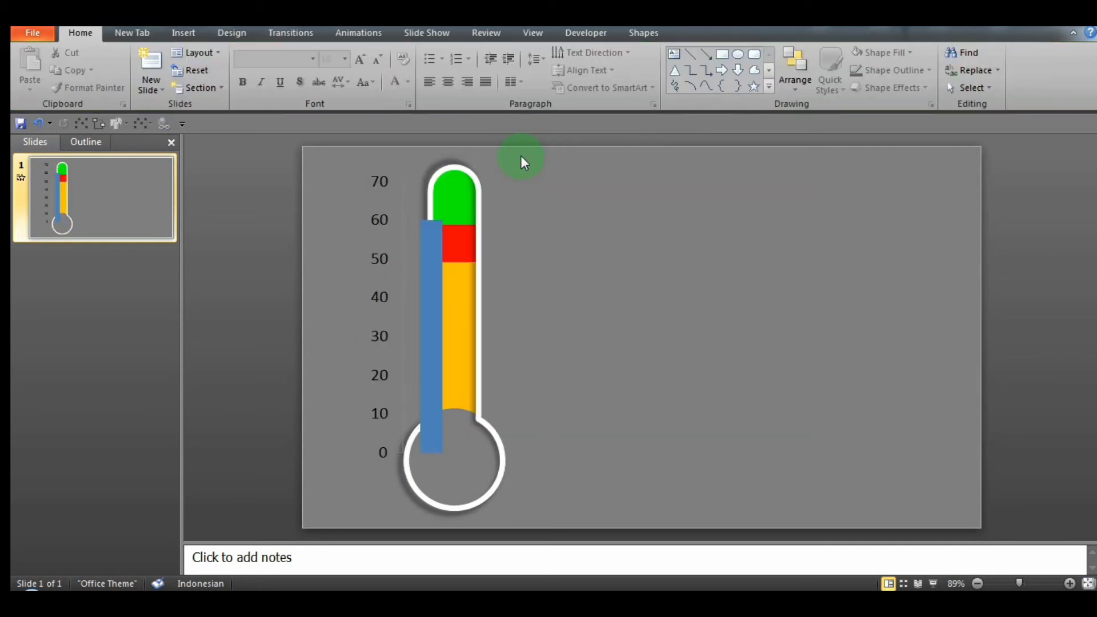
# Step: Set the fill of the chart's blue column to No Fill
pyautogui.click(419, 253)
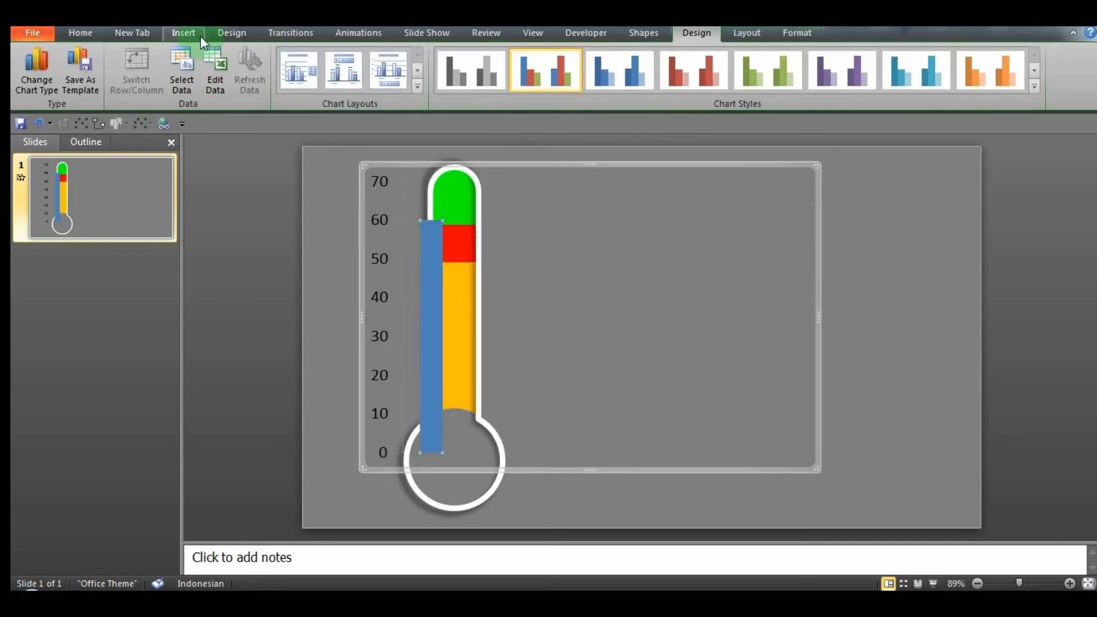
pyautogui.click(99, 36)
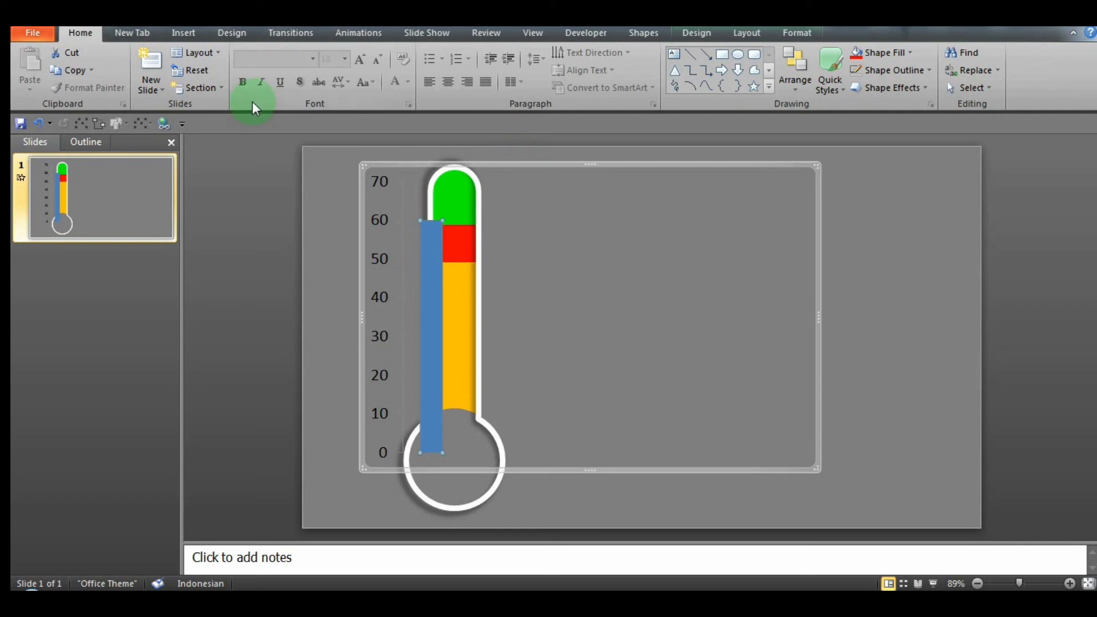
pyautogui.click(798, 33)
pyautogui.click(526, 53)
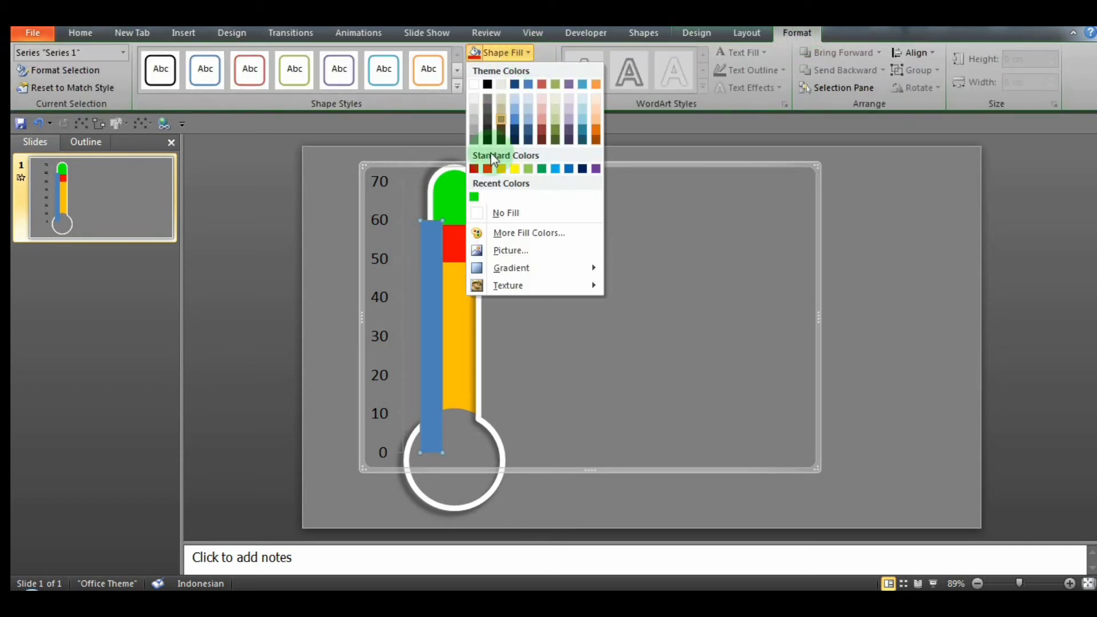
pyautogui.click(478, 214)
# Step: Shift the chart slightly away from the tube and shrink it so the 0–70 scale ends above the bulb
pyautogui.click(395, 185)
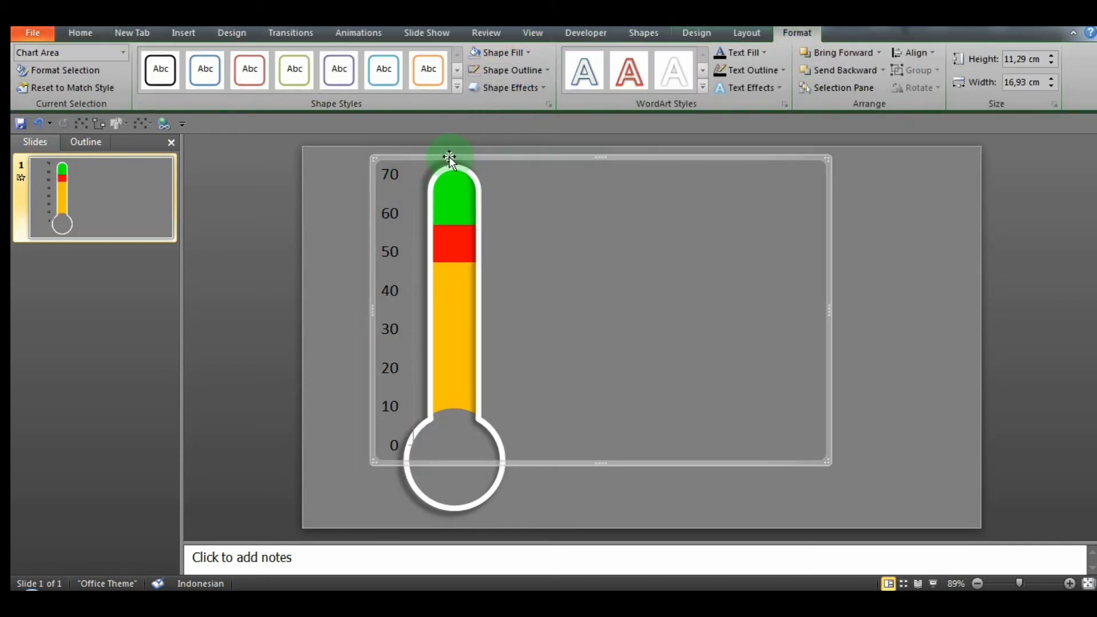
pyautogui.moveTo(450, 157); pyautogui.dragTo(437, 159)
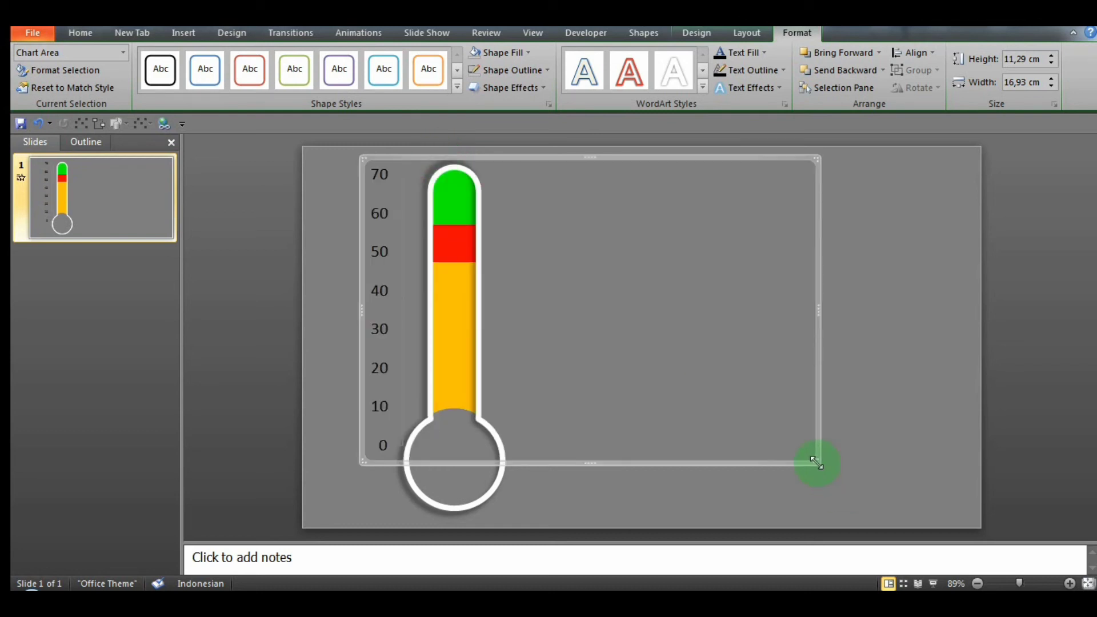
pyautogui.moveTo(817, 463); pyautogui.dragTo(782, 408)
pyautogui.click(558, 154)
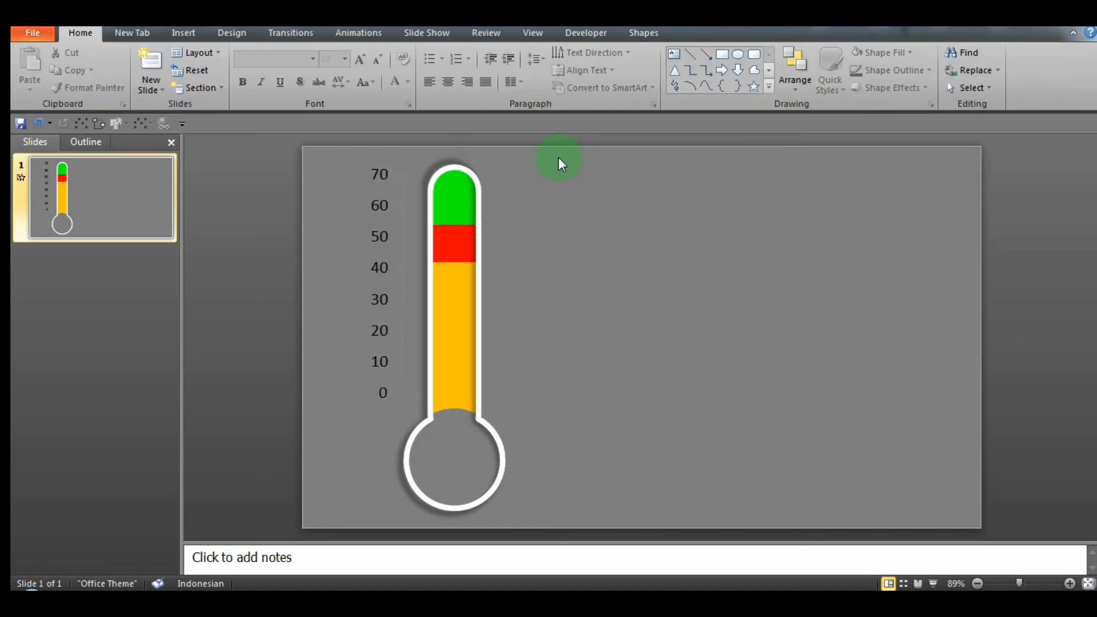
# Step: Move the chart closer to the tube and enlarge it to about 9.91 × 15.8 cm so the 0 mark sits just above the bulb
pyautogui.click(391, 224)
pyautogui.moveTo(626, 155)
pyautogui.mouseDown()
pyautogui.moveTo(651, 167)
pyautogui.moveTo(627, 164)
pyautogui.mouseUp()
pyautogui.click(867, 323)
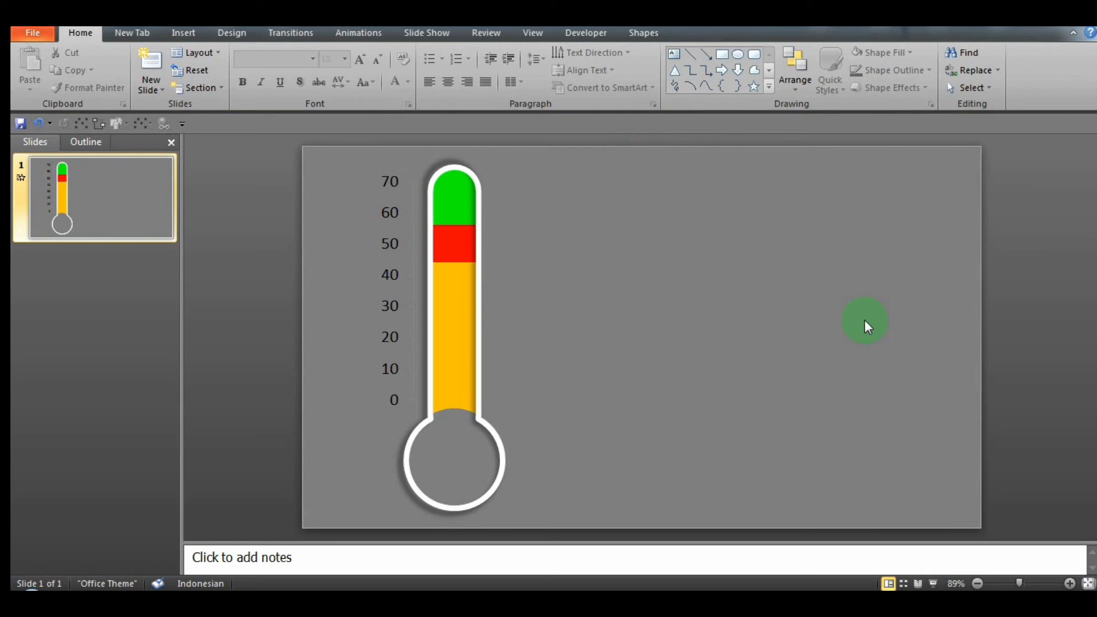
pyautogui.click(385, 311)
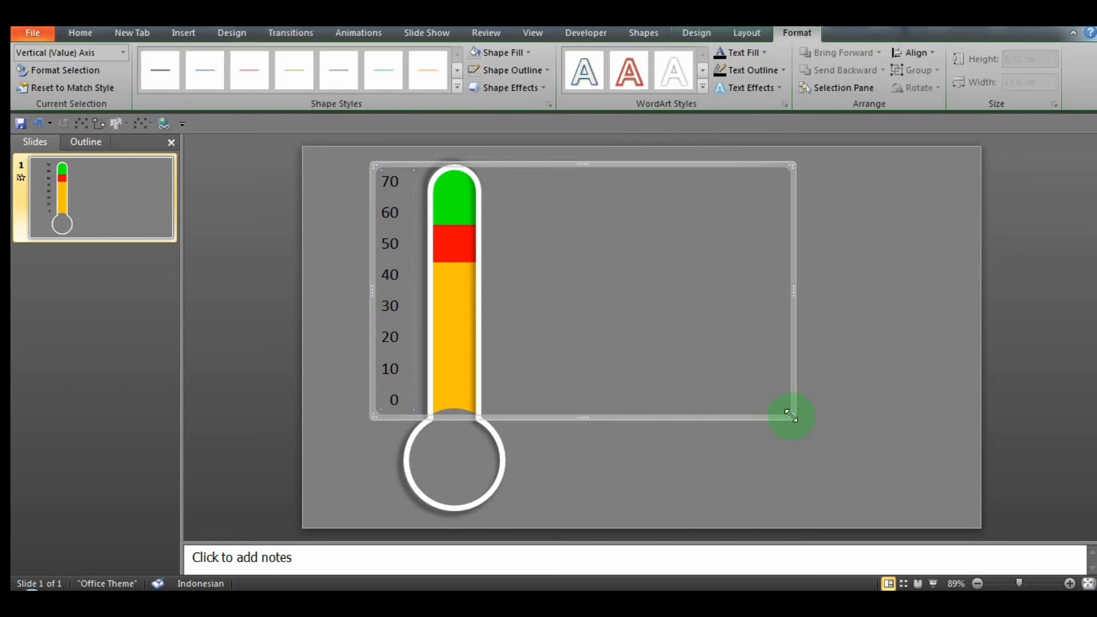
pyautogui.moveTo(790, 415); pyautogui.dragTo(796, 426)
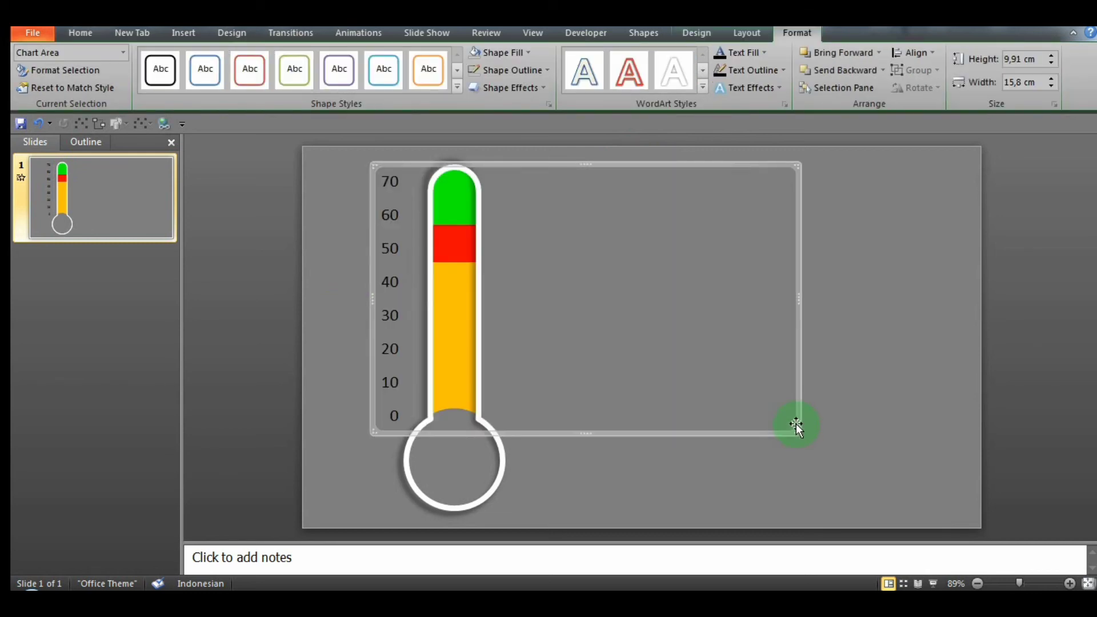
# Step: Give the chart's vertical value axis a black outline so its line and tick marks show, and deselect the chart
pyautogui.click(412, 321)
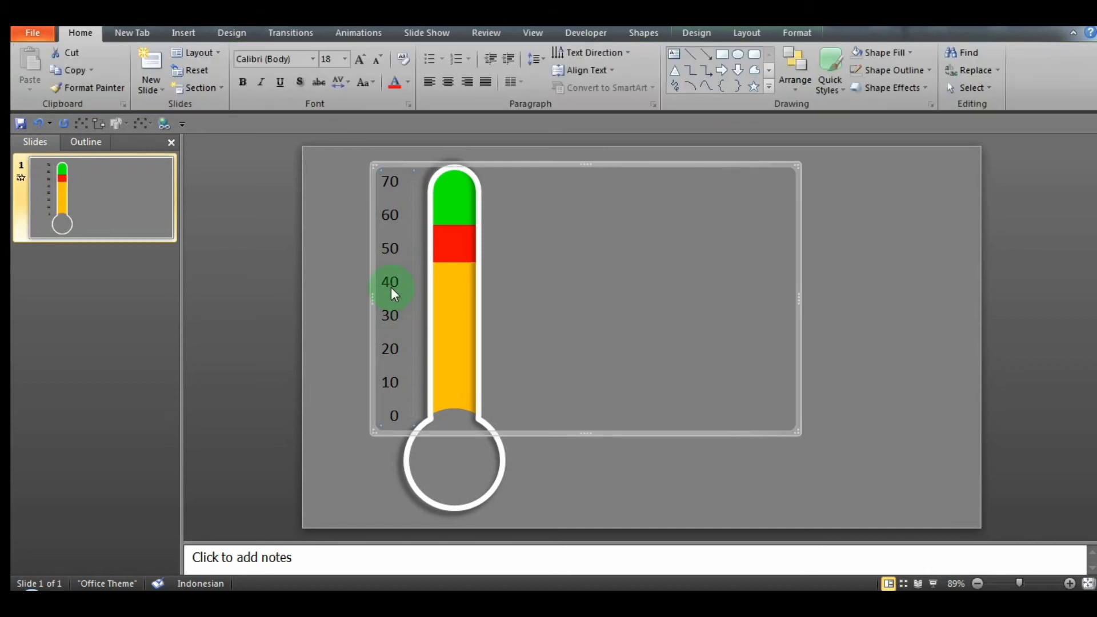
pyautogui.click(799, 32)
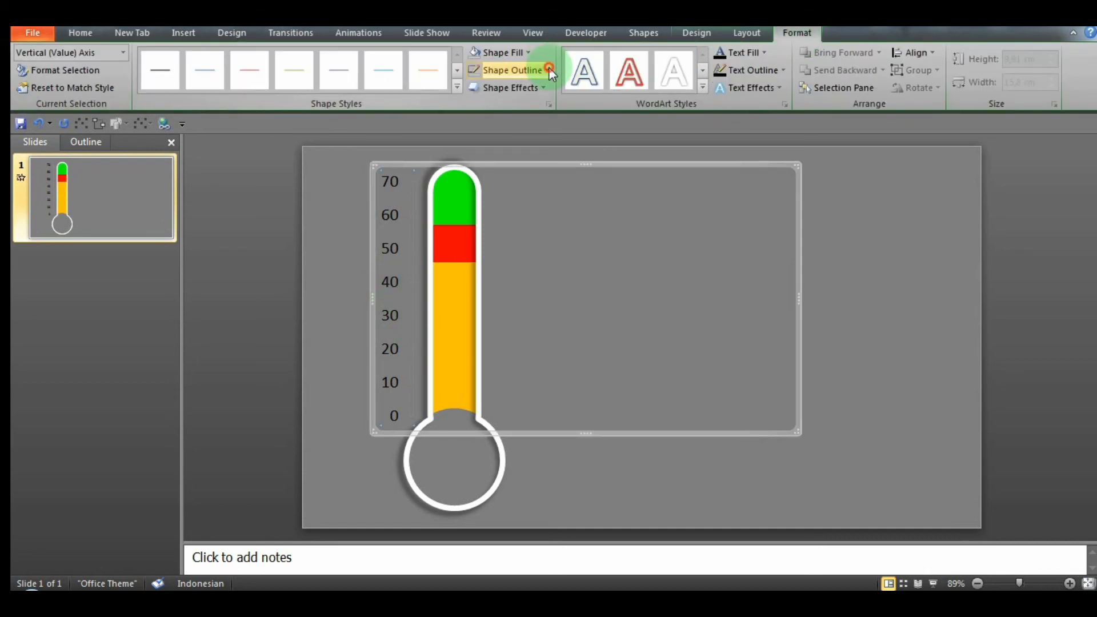
pyautogui.click(549, 70)
pyautogui.click(487, 103)
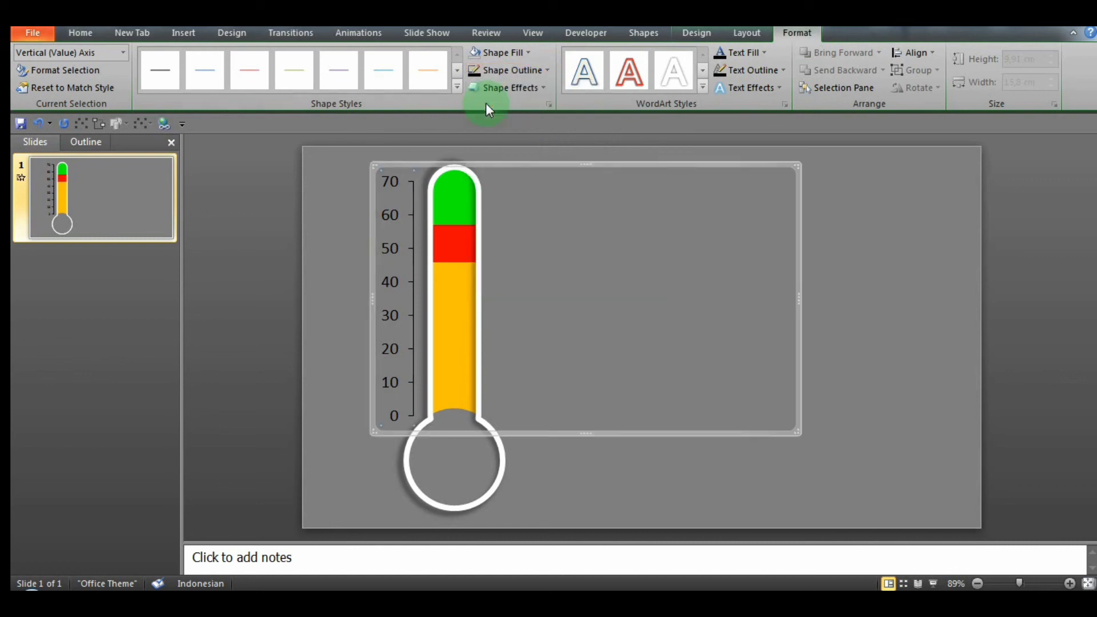
pyautogui.press('Escape')
# Step: Select the chart, the thermometer outline and the bulb together and add a Float In entrance animation to them
pyautogui.click(366, 35)
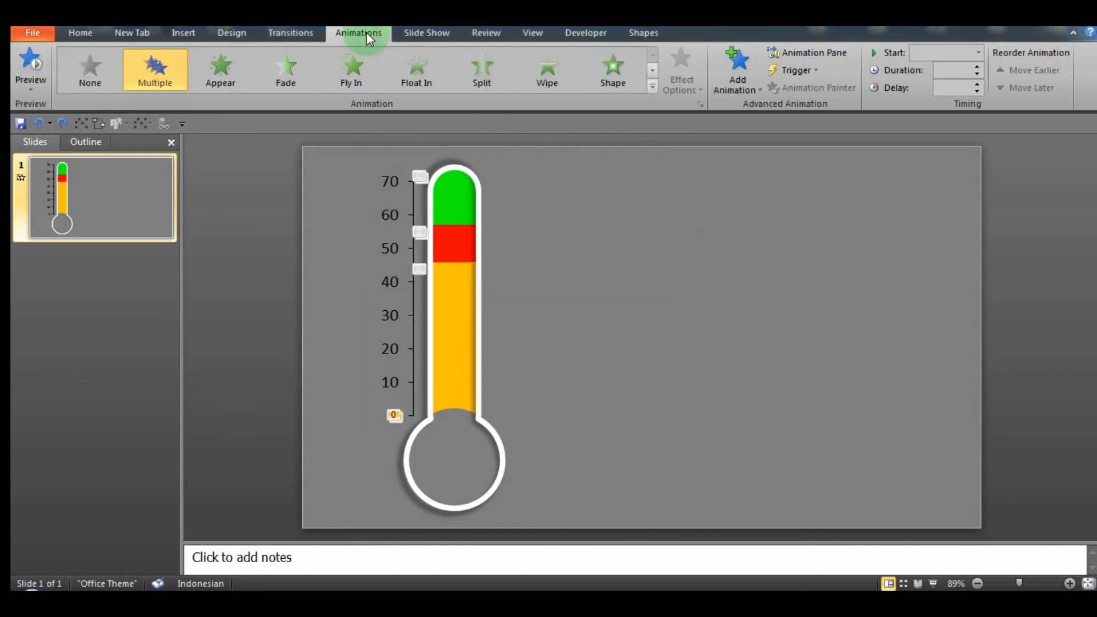
pyautogui.click(413, 367)
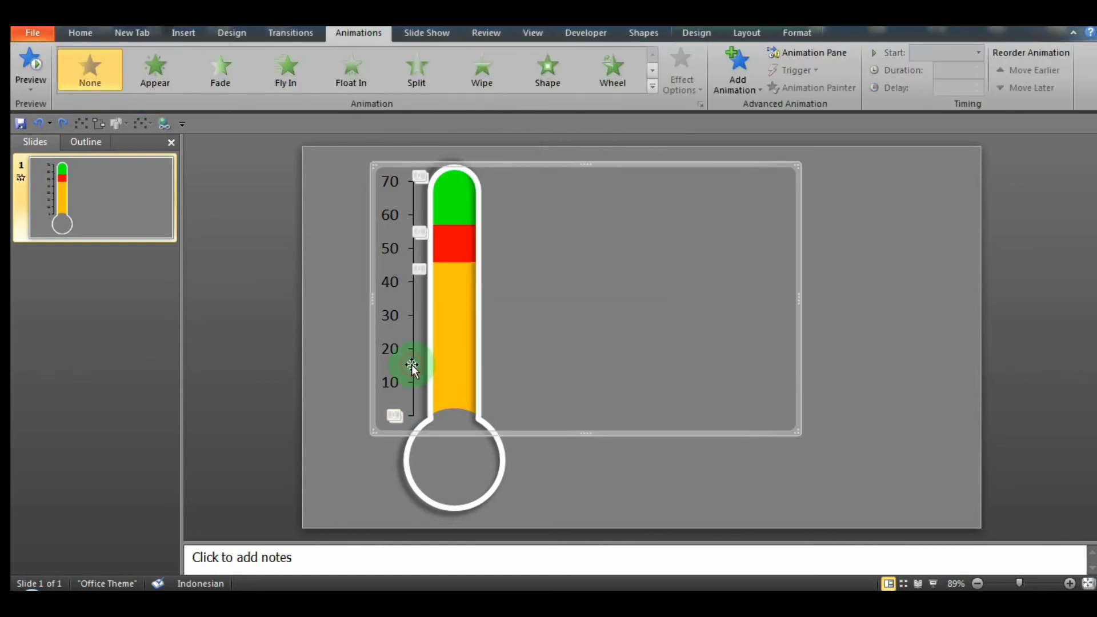
pyautogui.click(407, 469)
pyautogui.click(707, 38)
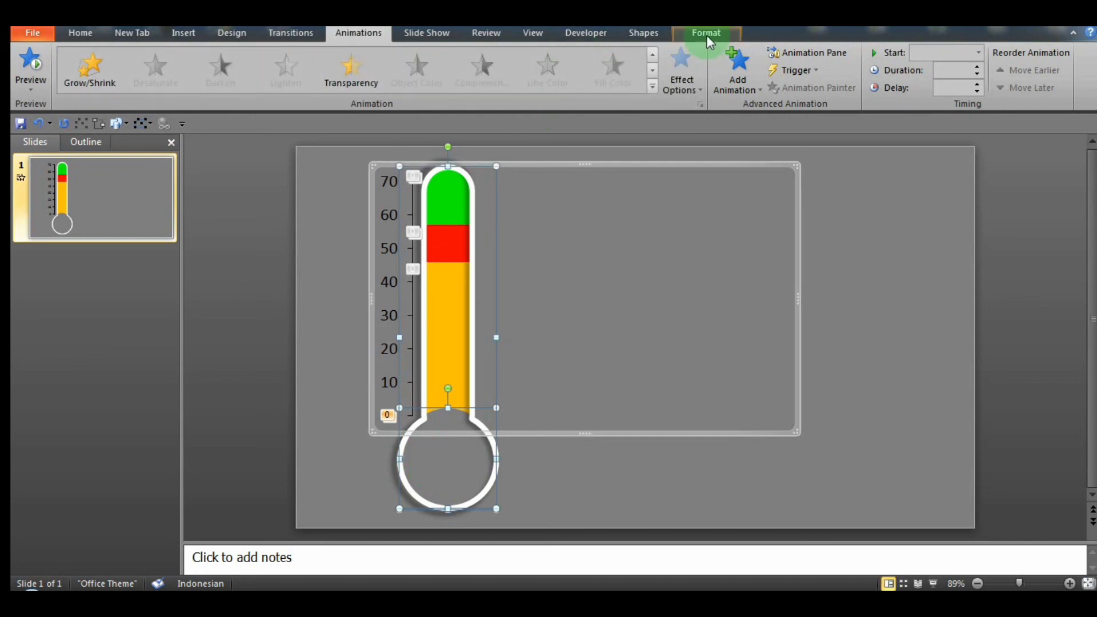
pyautogui.click(759, 92)
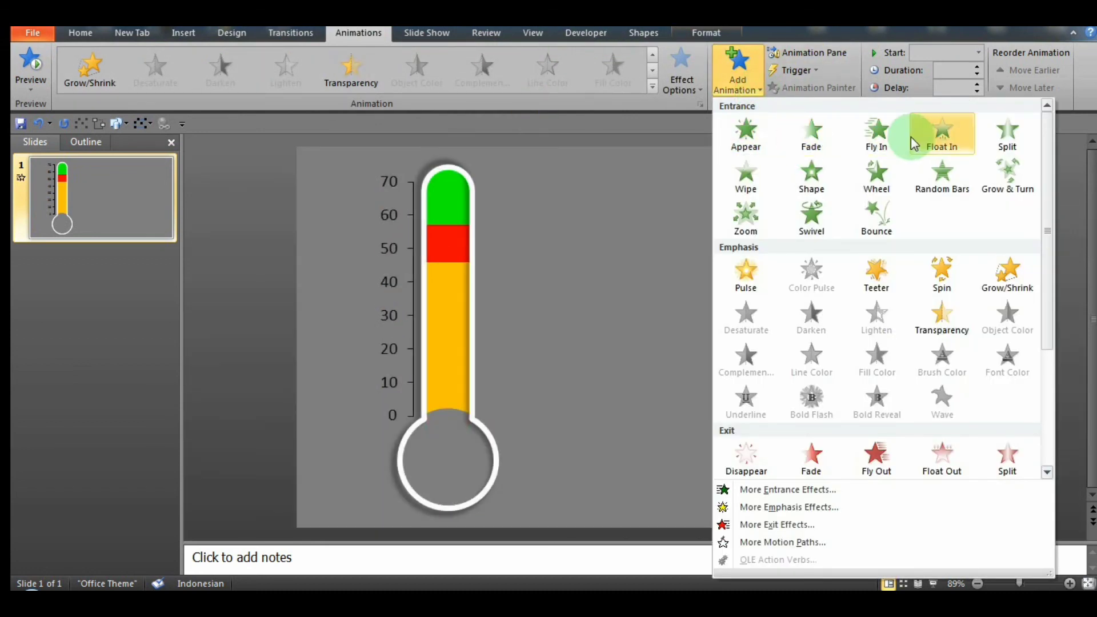
pyautogui.click(951, 141)
# Step: Move the three Float In effects to the start of the animation order and set them to start With Previous
pyautogui.click(808, 53)
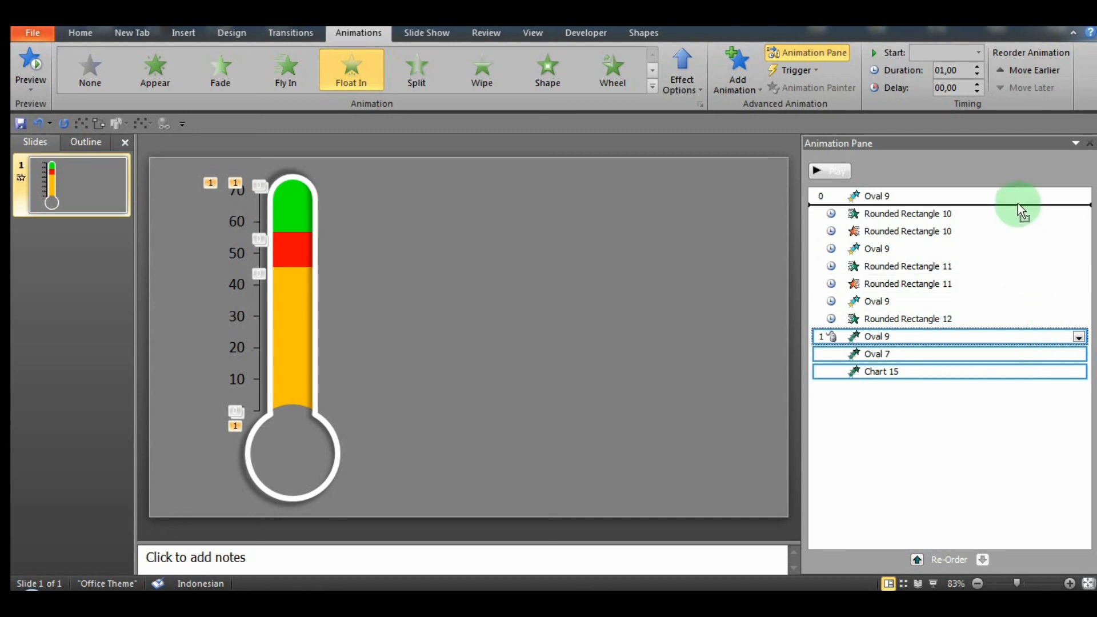
pyautogui.moveTo(1016, 194); pyautogui.dragTo(1017, 198)
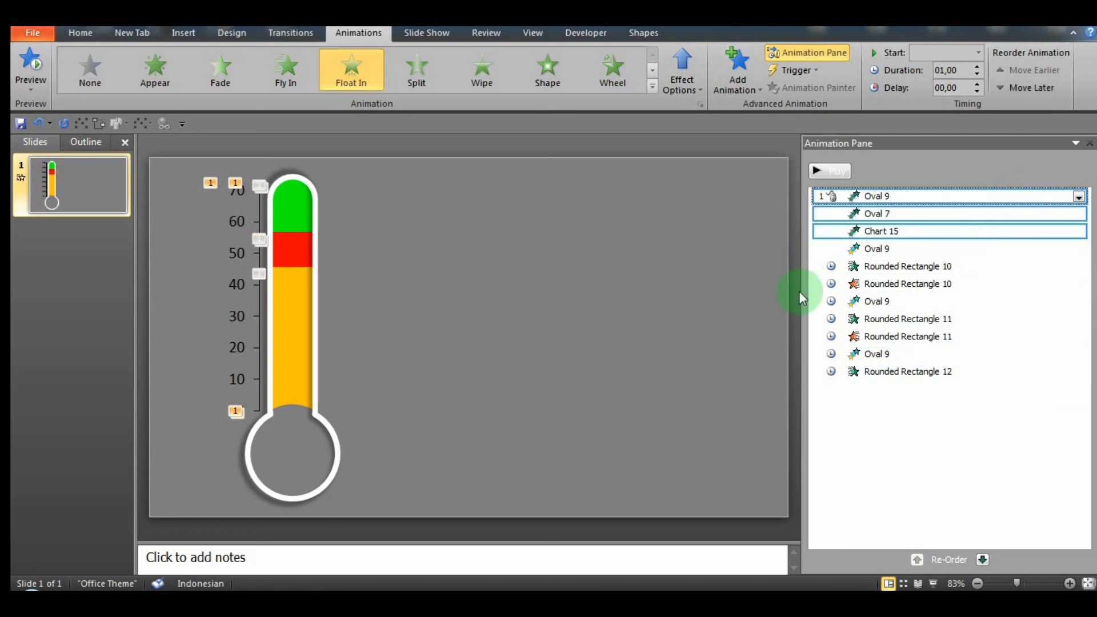
pyautogui.moveTo(799, 294); pyautogui.dragTo(622, 293)
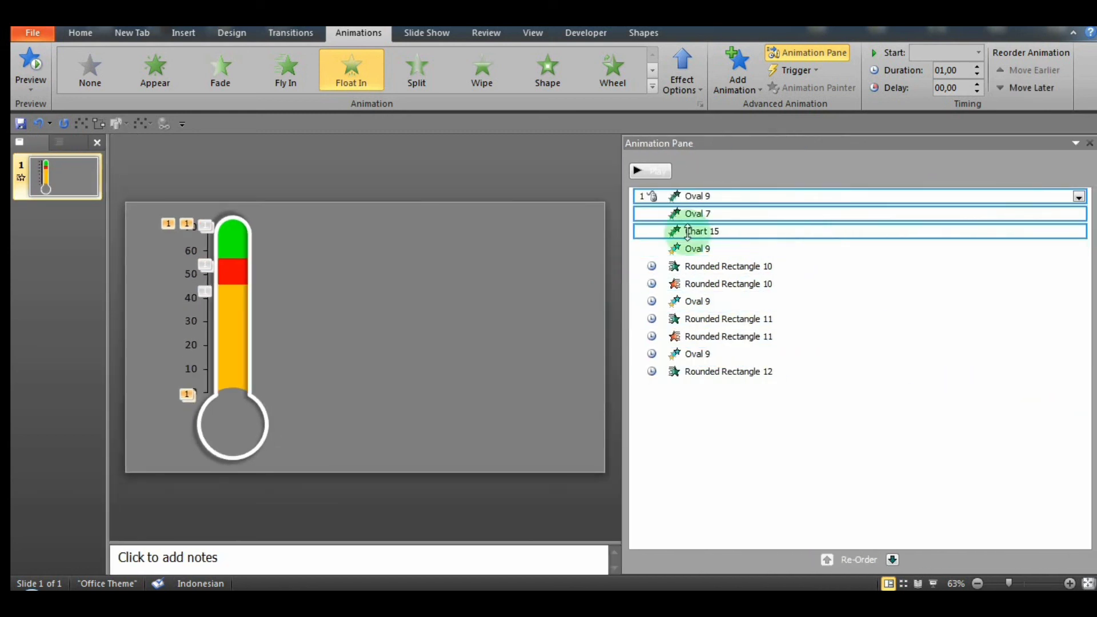
pyautogui.click(643, 170)
pyautogui.click(1079, 198)
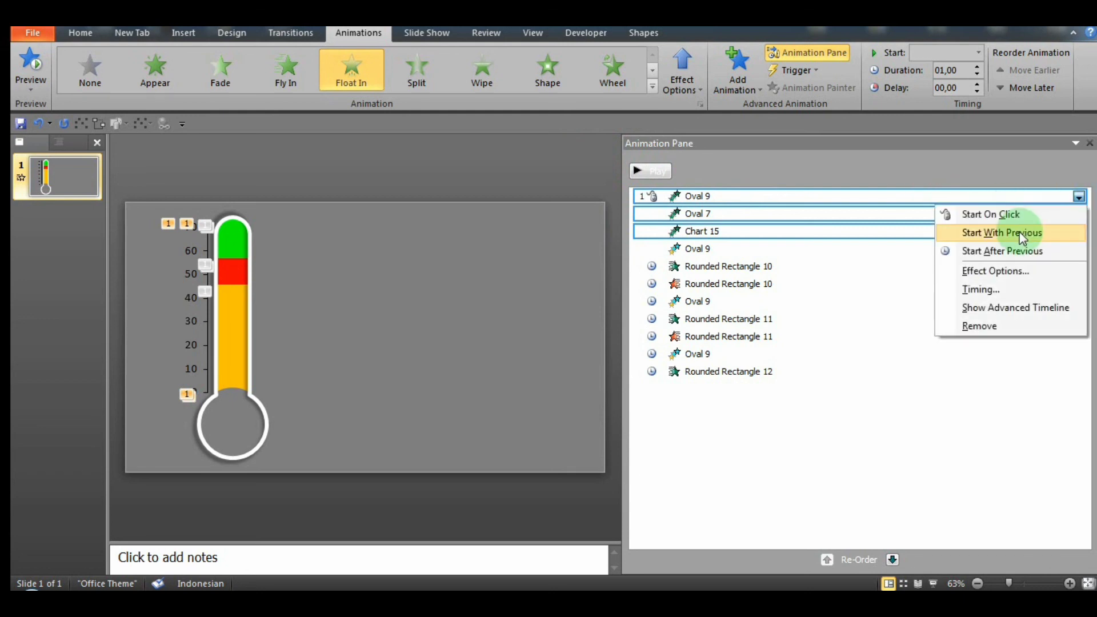
pyautogui.click(1019, 232)
# Step: Set the bulb's first Object Color effect to start After Previous and preview the whole animation sequence
pyautogui.click(1079, 250)
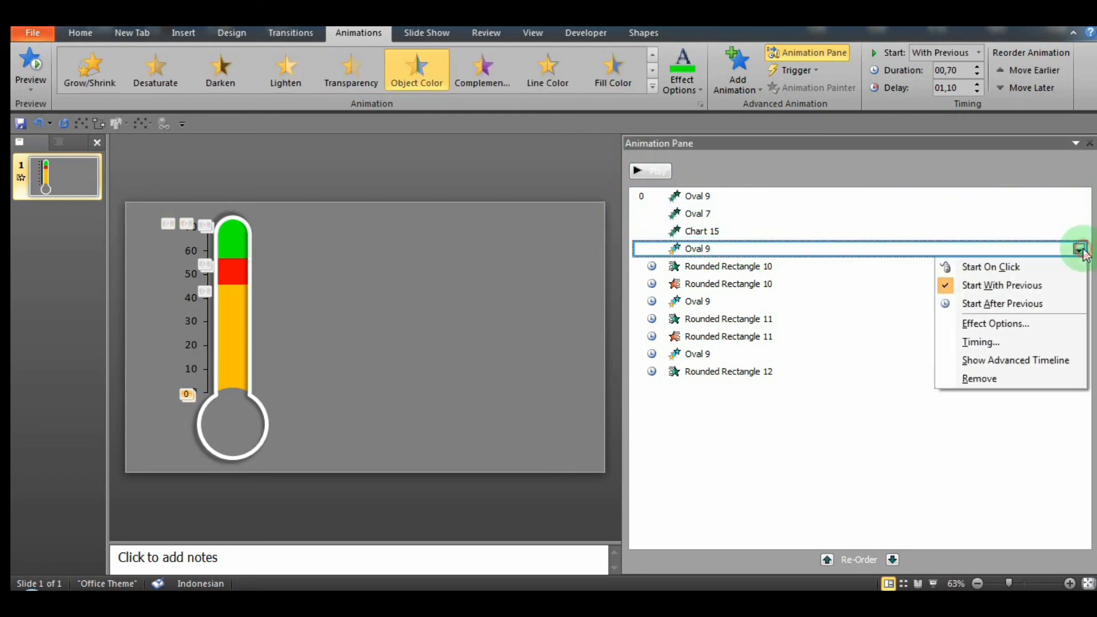
pyautogui.click(1020, 309)
pyautogui.click(641, 171)
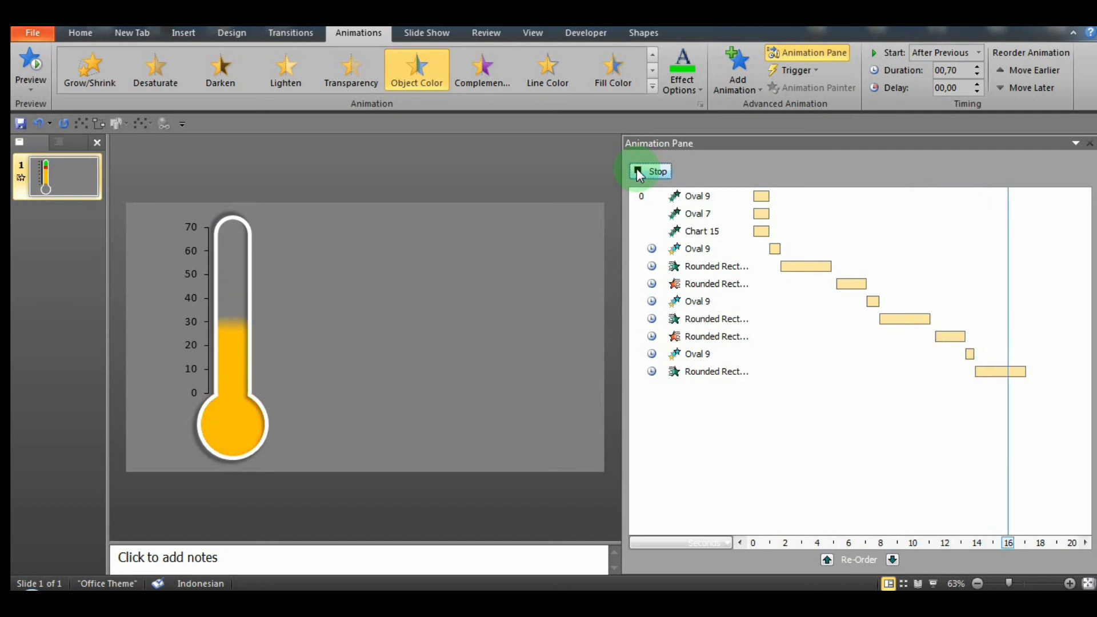
pyautogui.click(1090, 143)
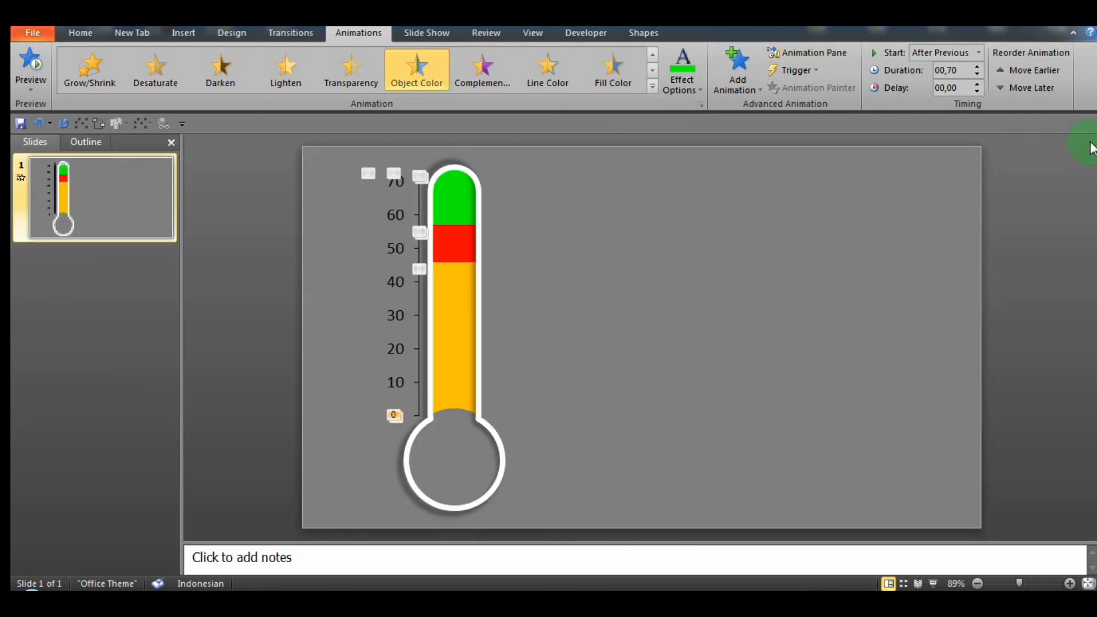
# Step: Fine-tune the chart's horizontal position so its axis line stands just beside the tube, and deselect it
pyautogui.click(753, 258)
pyautogui.moveTo(401, 166); pyautogui.dragTo(388, 166)
pyautogui.click(263, 240)
pyautogui.click(393, 166)
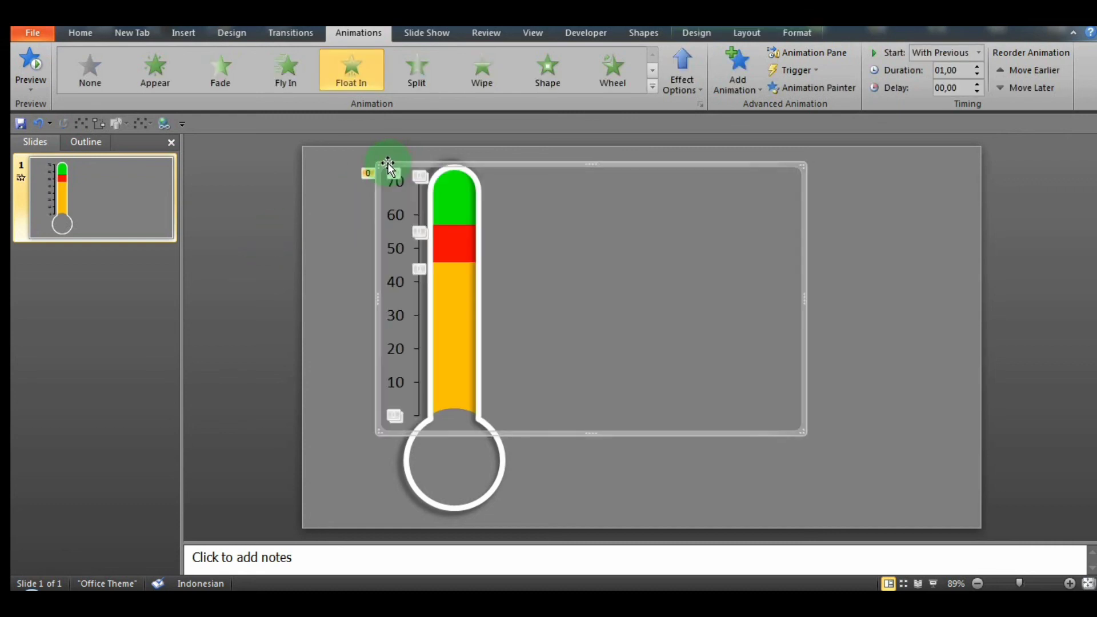
pyautogui.click(279, 211)
pyautogui.click(92, 31)
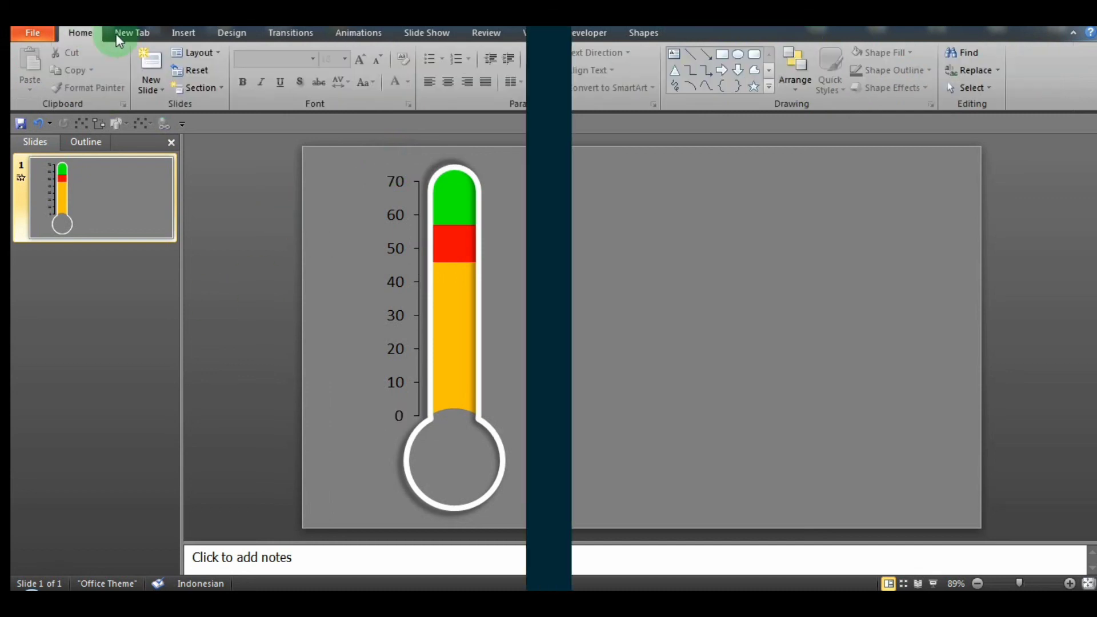